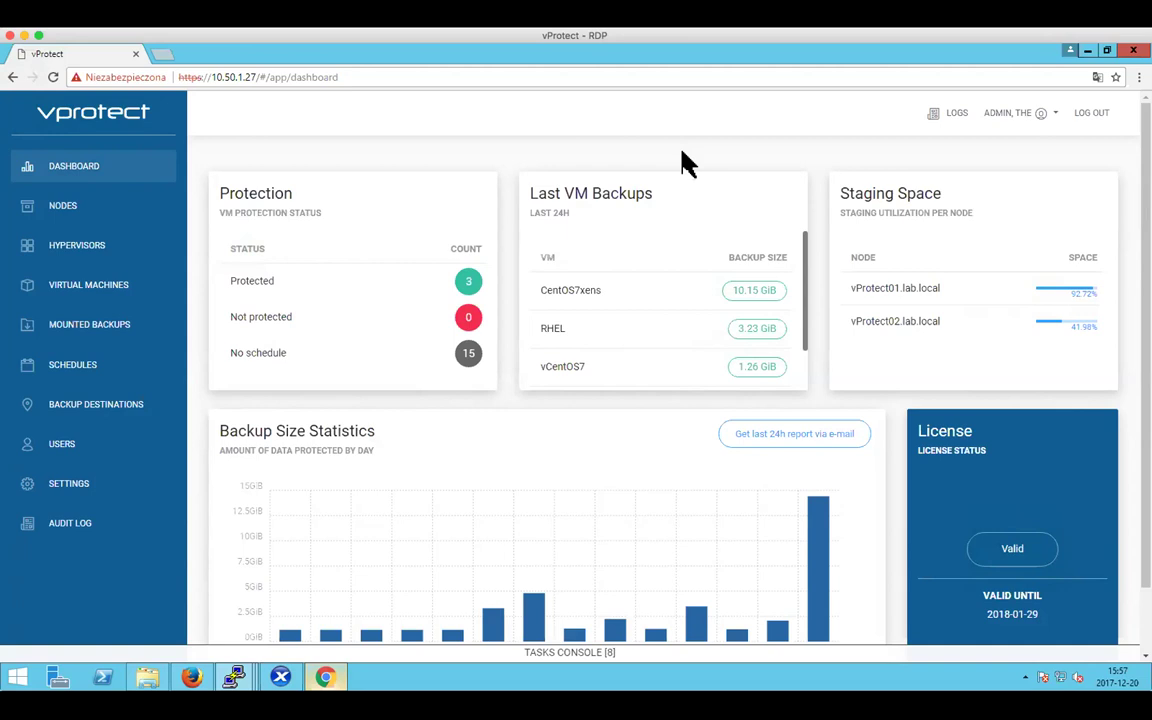
click(68, 249)
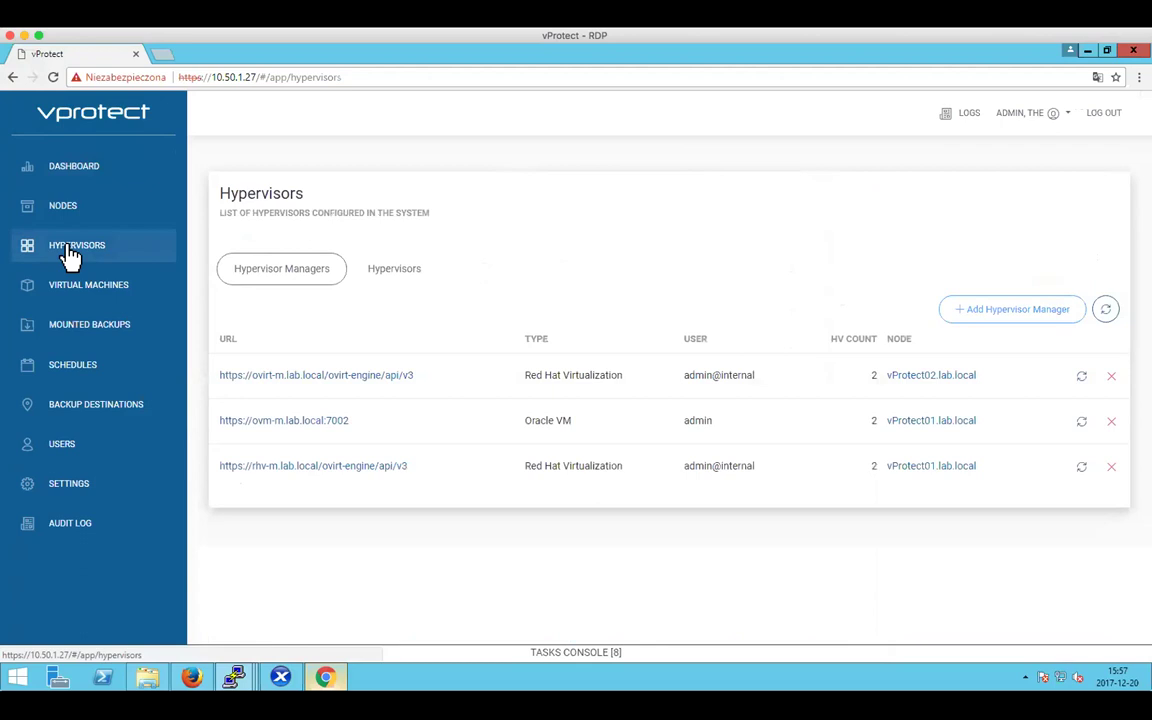
click(385, 270)
scroll(489, 465, down, 2)
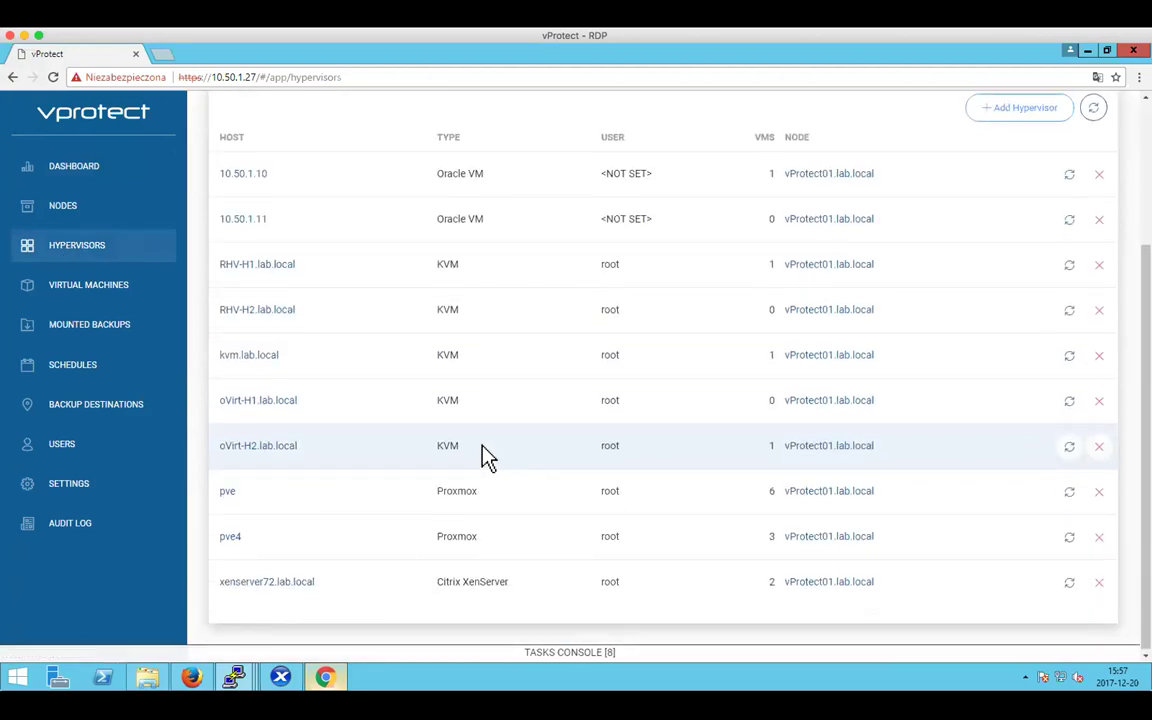
scroll(420, 360, up, 2)
click(316, 274)
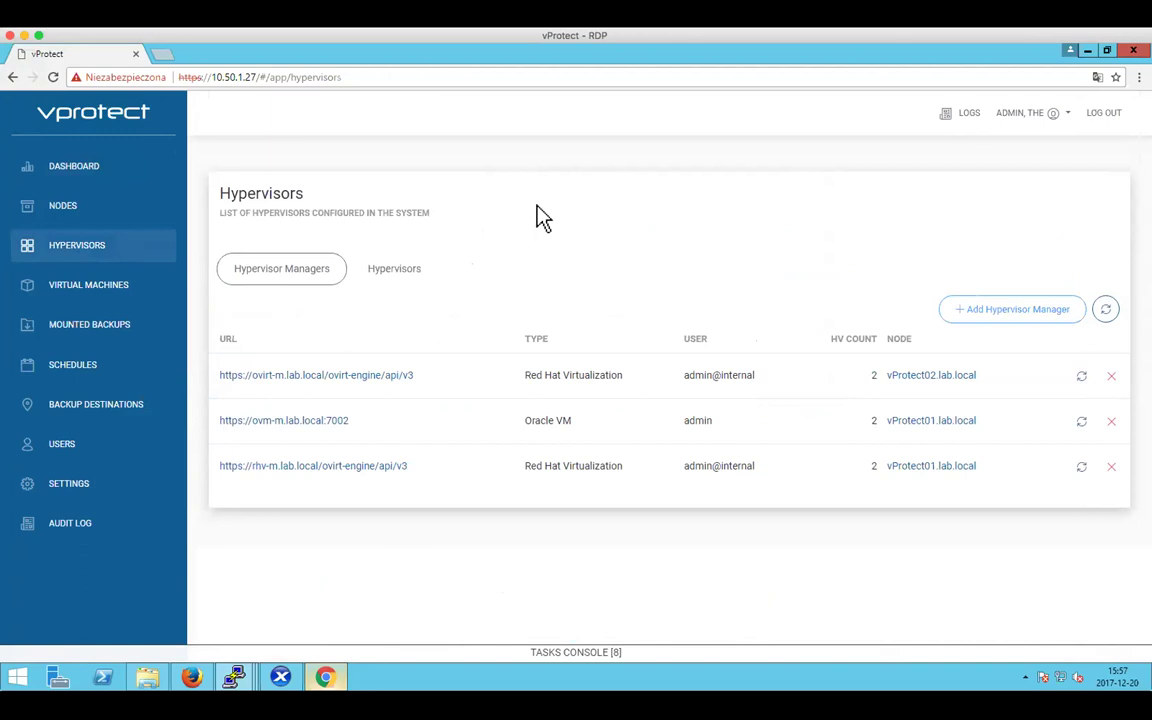
click(98, 170)
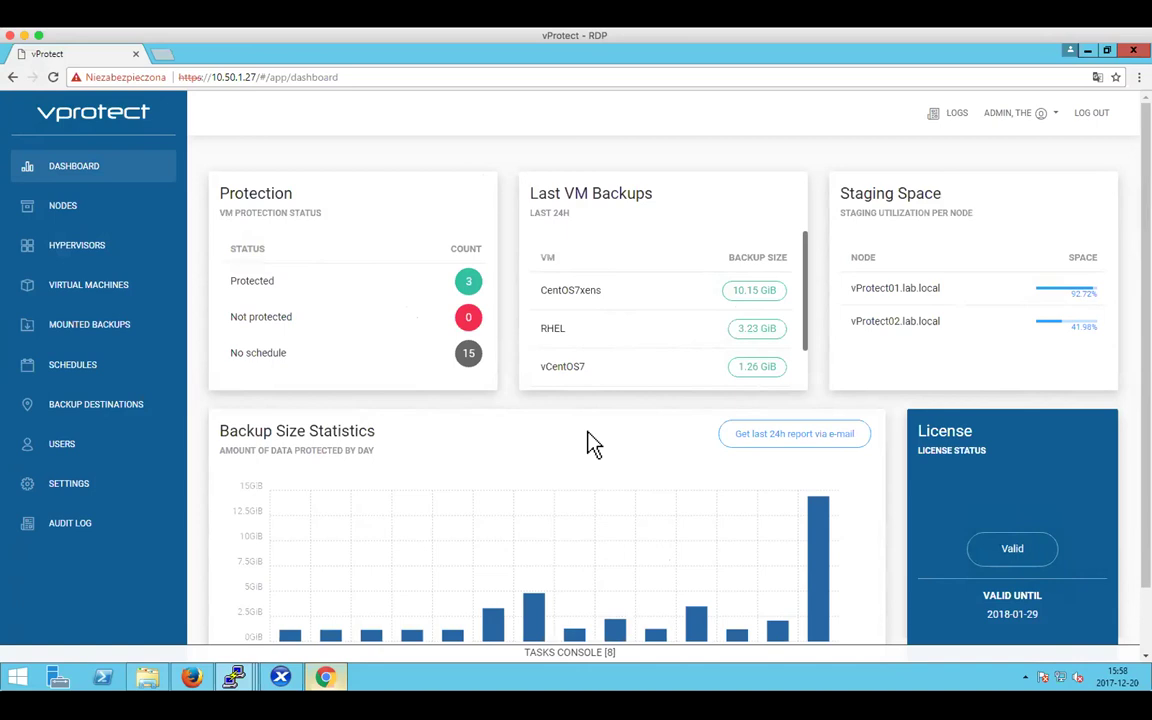
- Open the Nodes page to see vProtect01 and vProtect02 Running on Default Config
scroll(588, 434, down, 1)
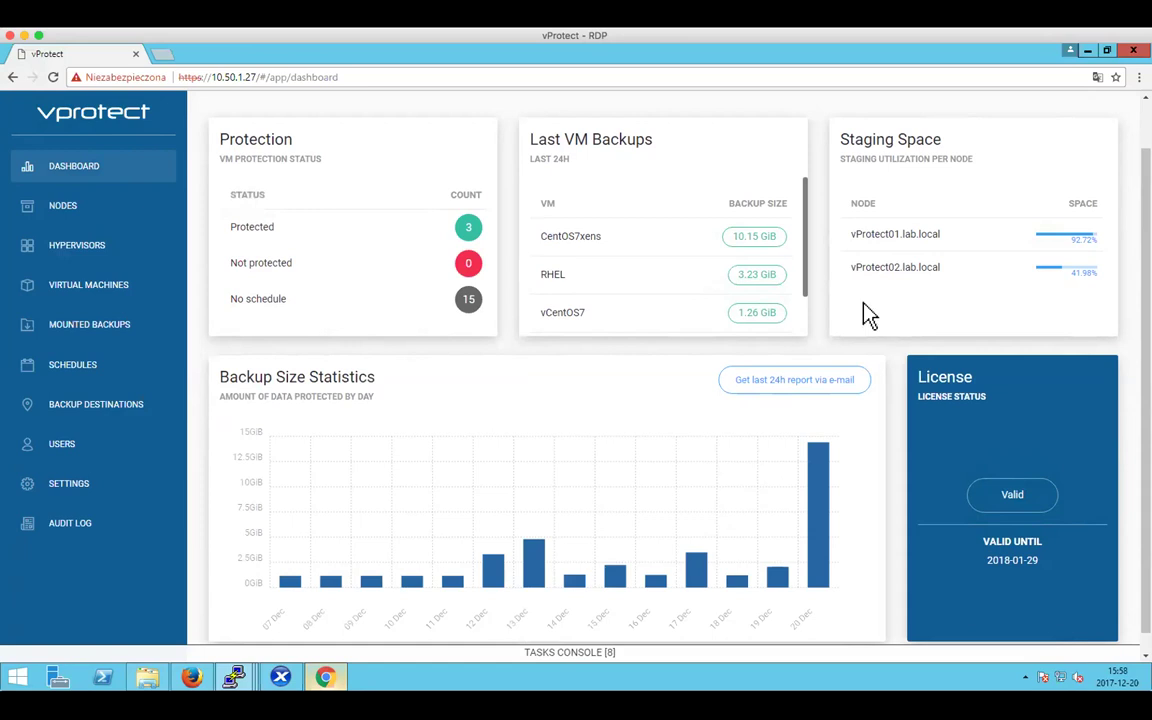
click(106, 207)
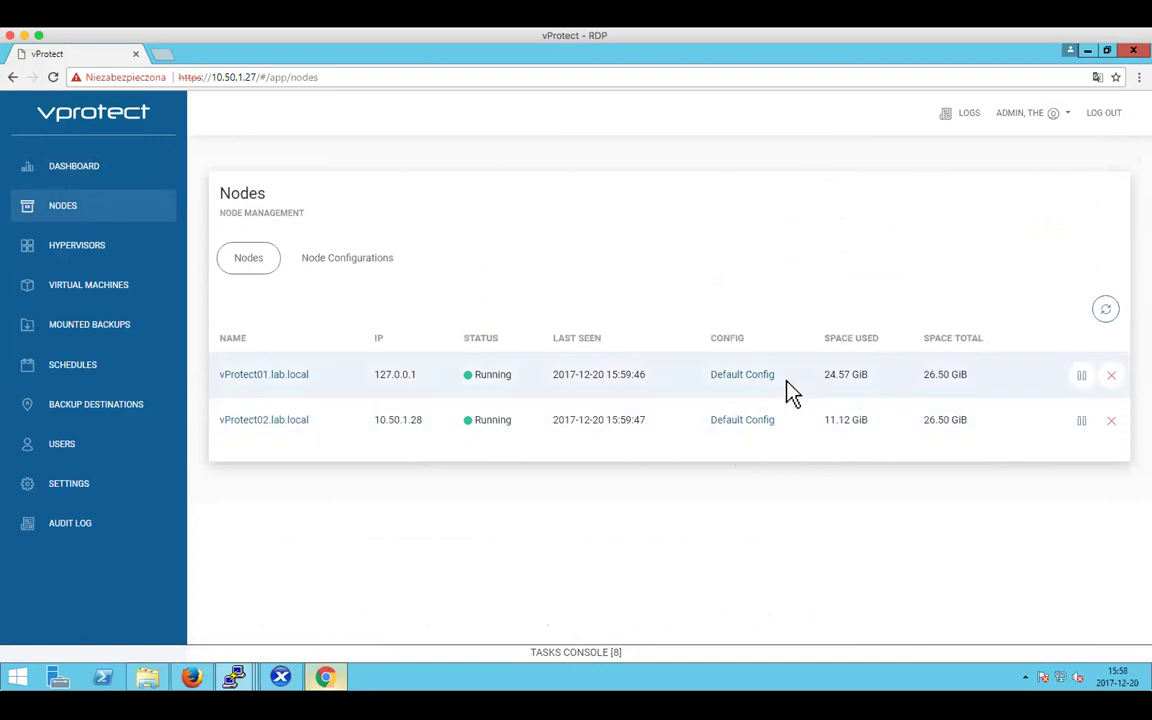
- Open Default Config from the Node Configurations list for editing
drag(789, 388, 697, 383)
click(700, 383)
click(350, 260)
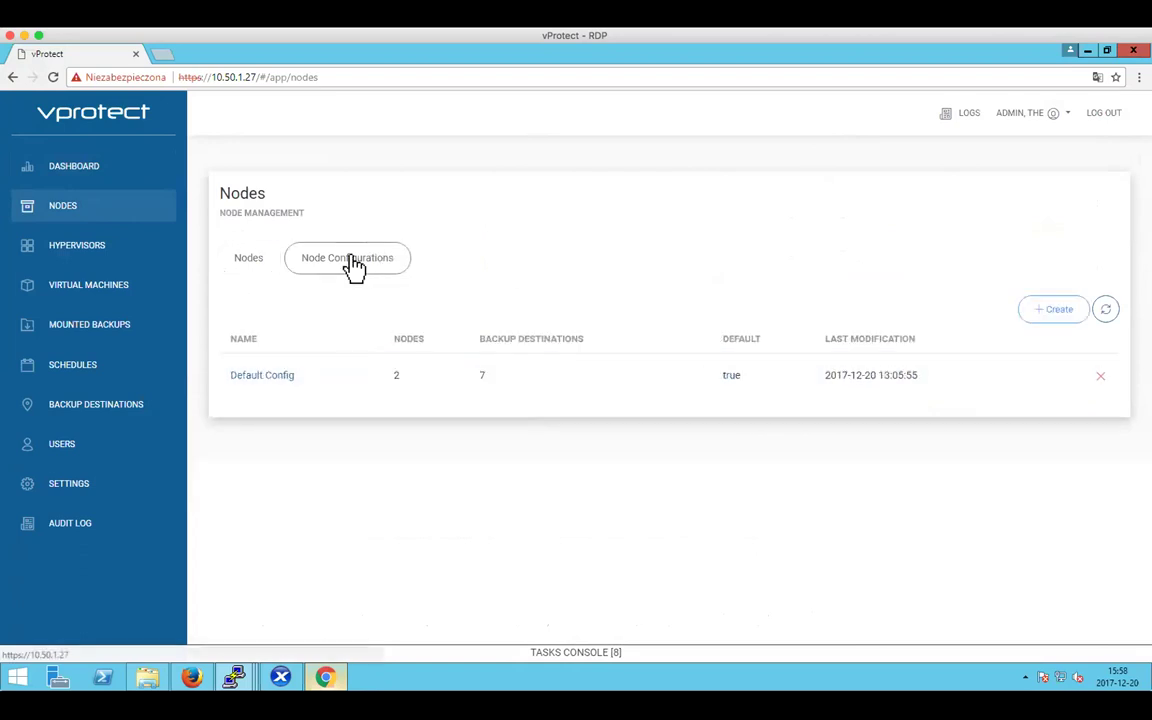
click(266, 376)
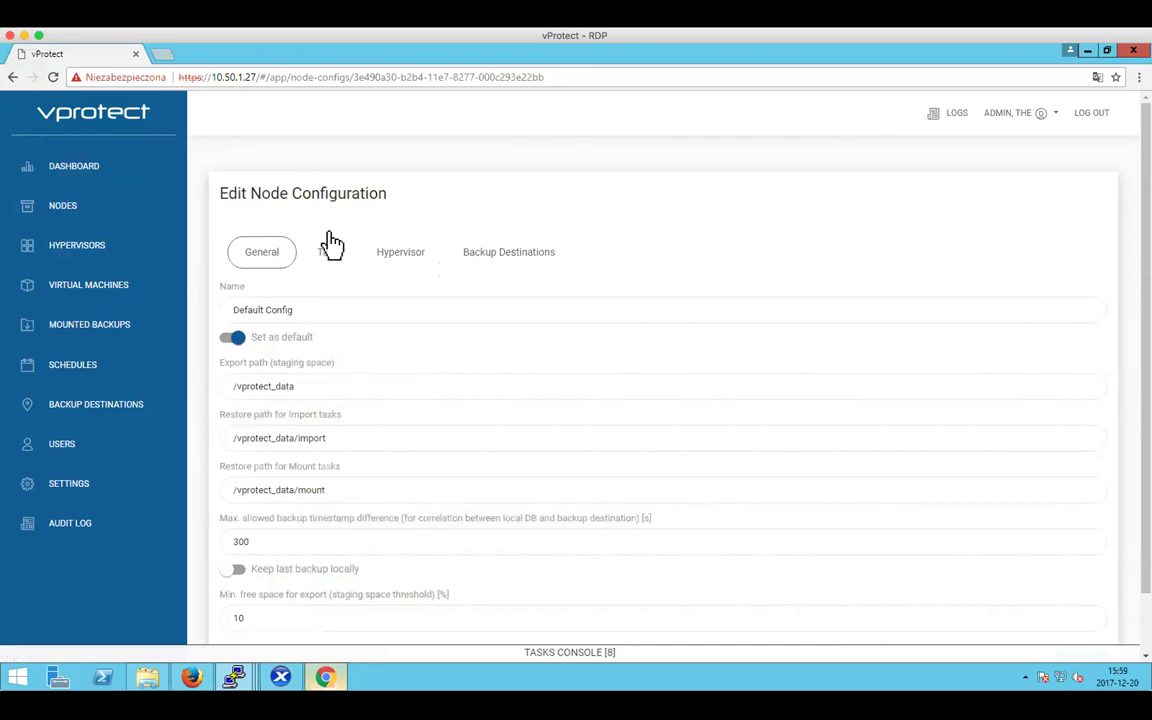
- Review Default Config's minimum free space, task thread and timeout, and per-hypervisor settings
click(355, 617)
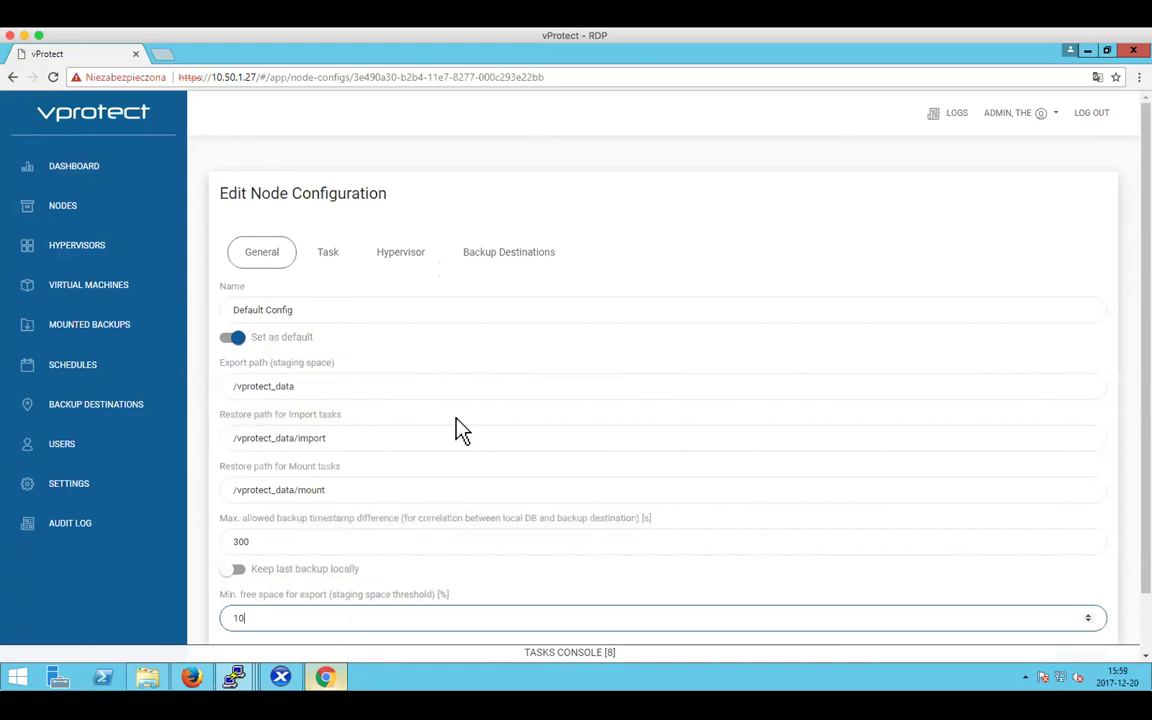
click(329, 260)
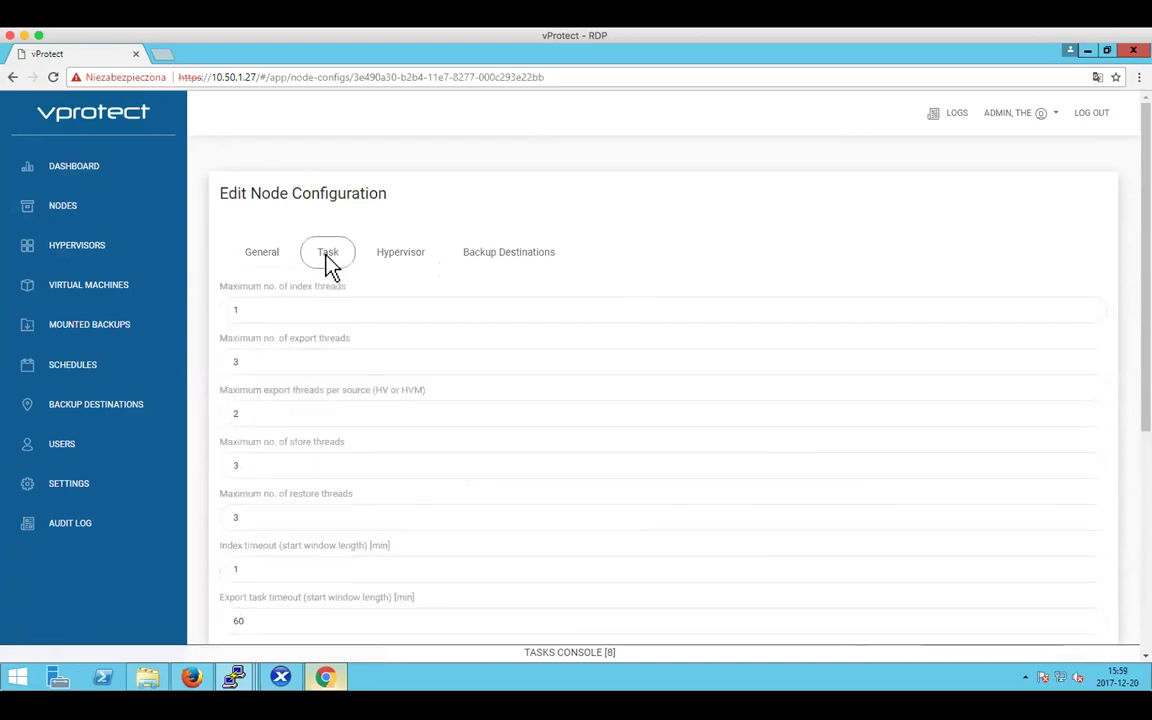
click(399, 259)
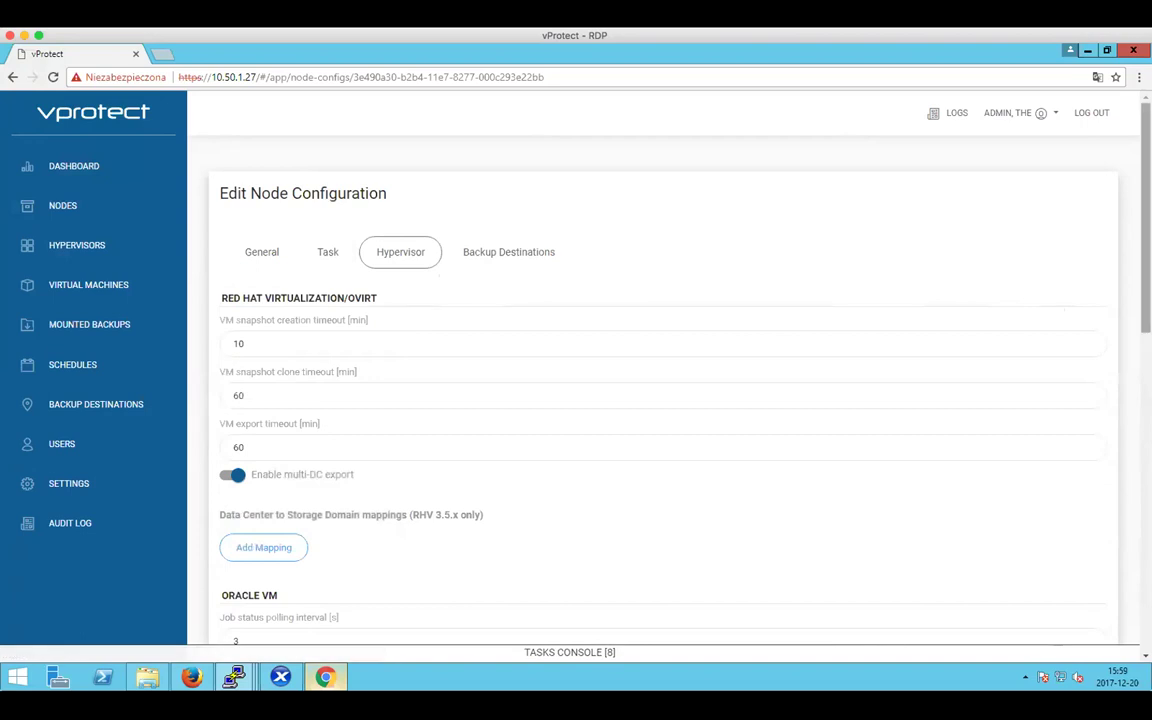
scroll(1055, 297, down, 2)
scroll(650, 370, down, 3)
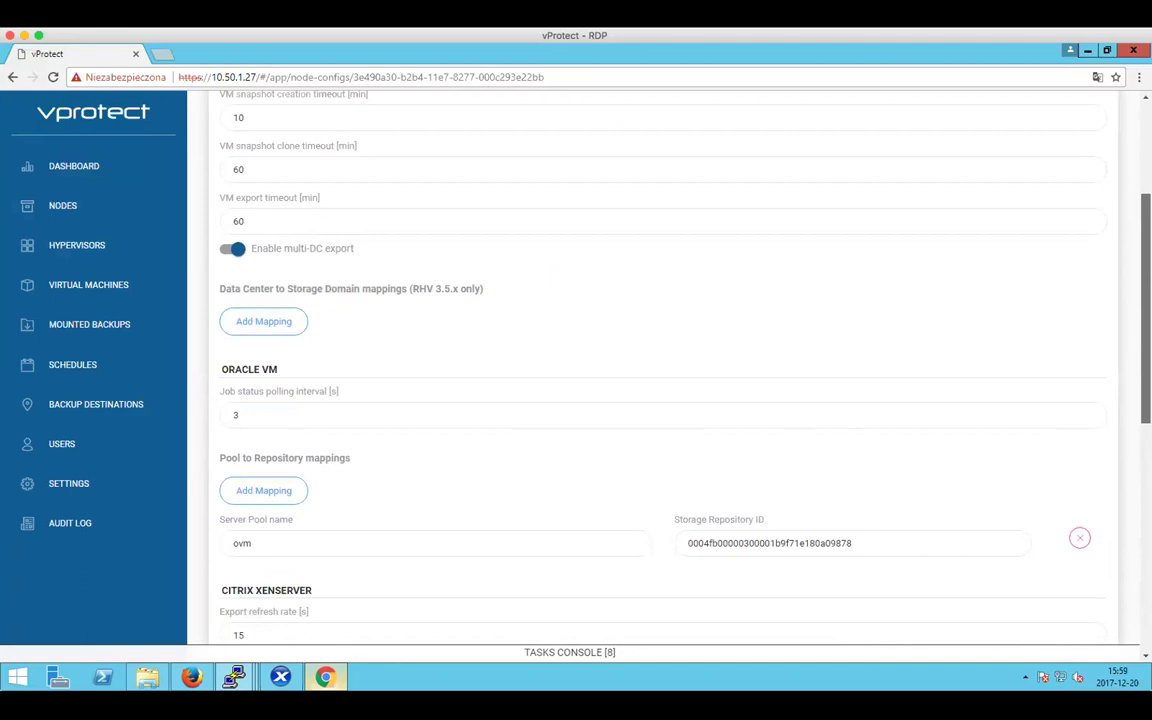
scroll(650, 370, down, 2)
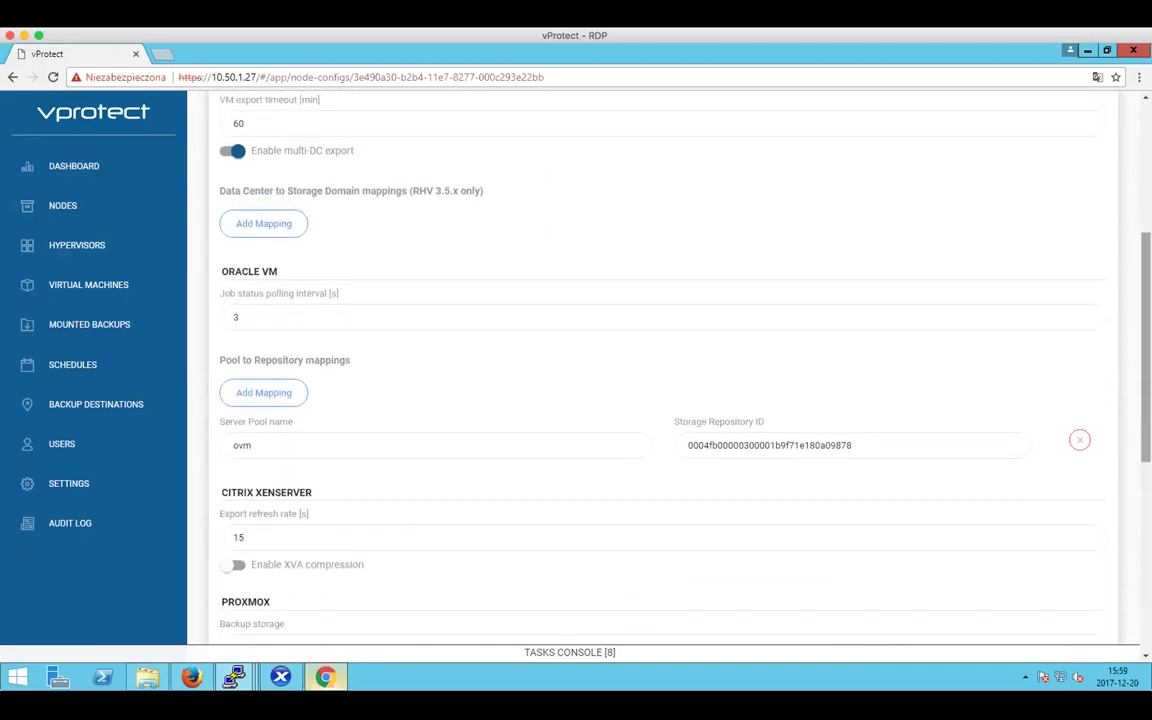
scroll(600, 555, down, 5)
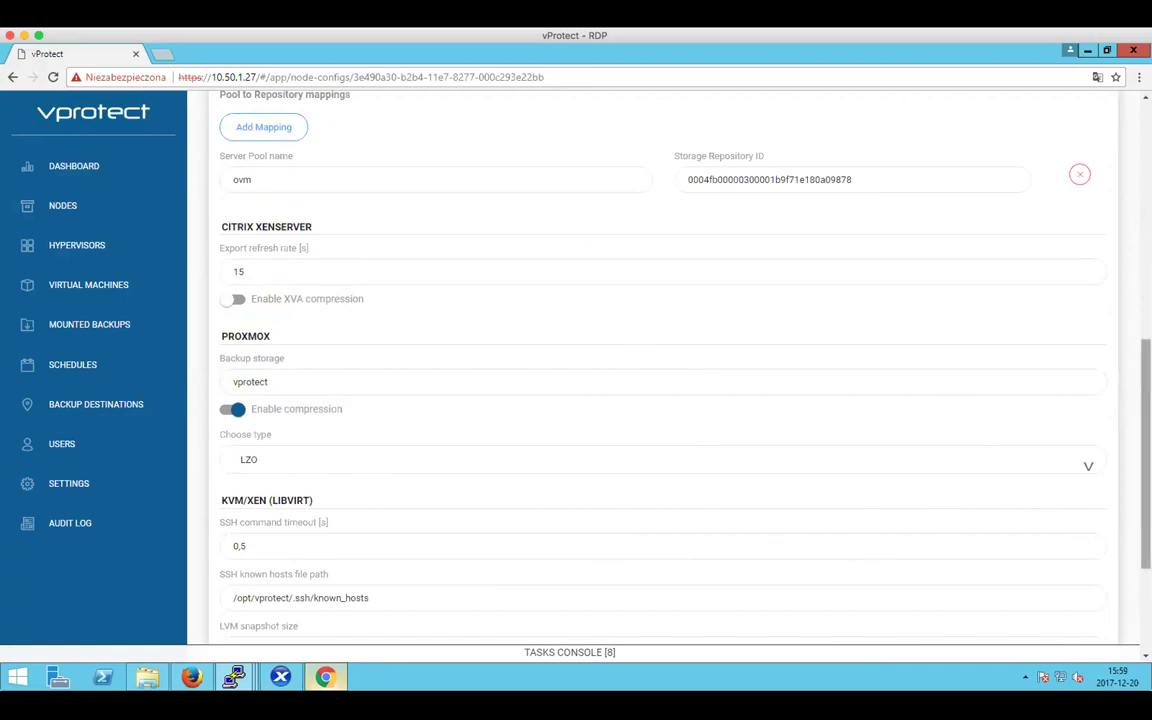
scroll(1121, 188, up, 10)
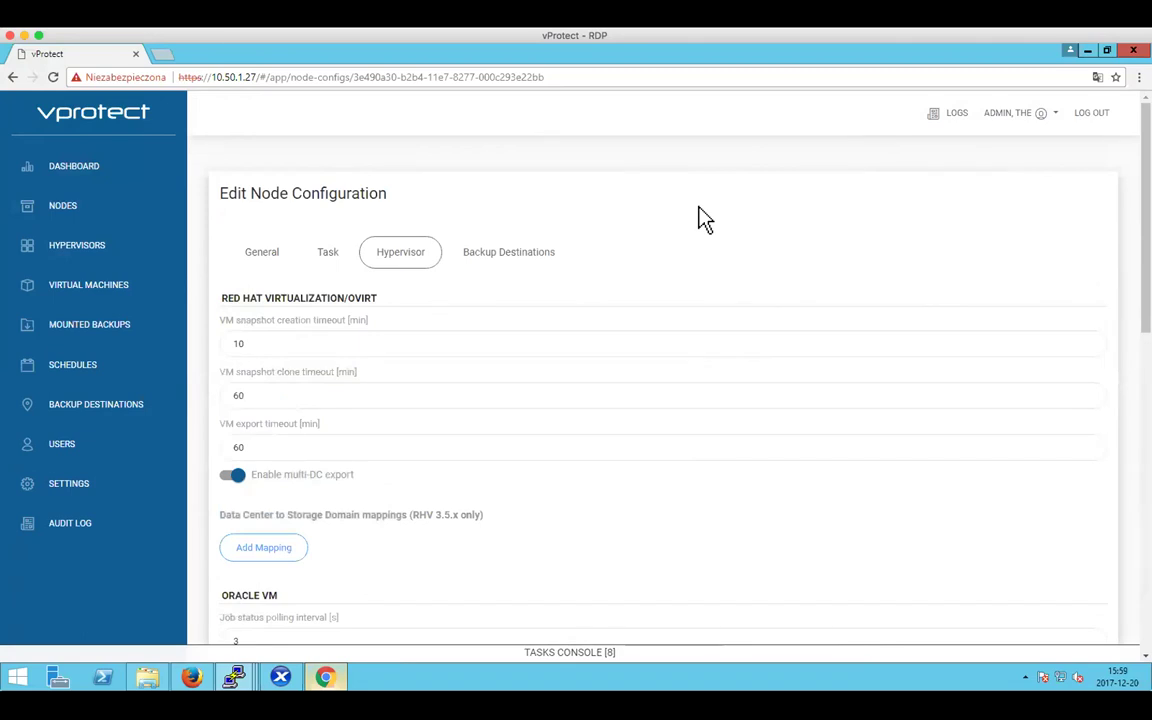
- Check its backup destinations, cancel without changes, and go to the Hypervisors list
click(520, 262)
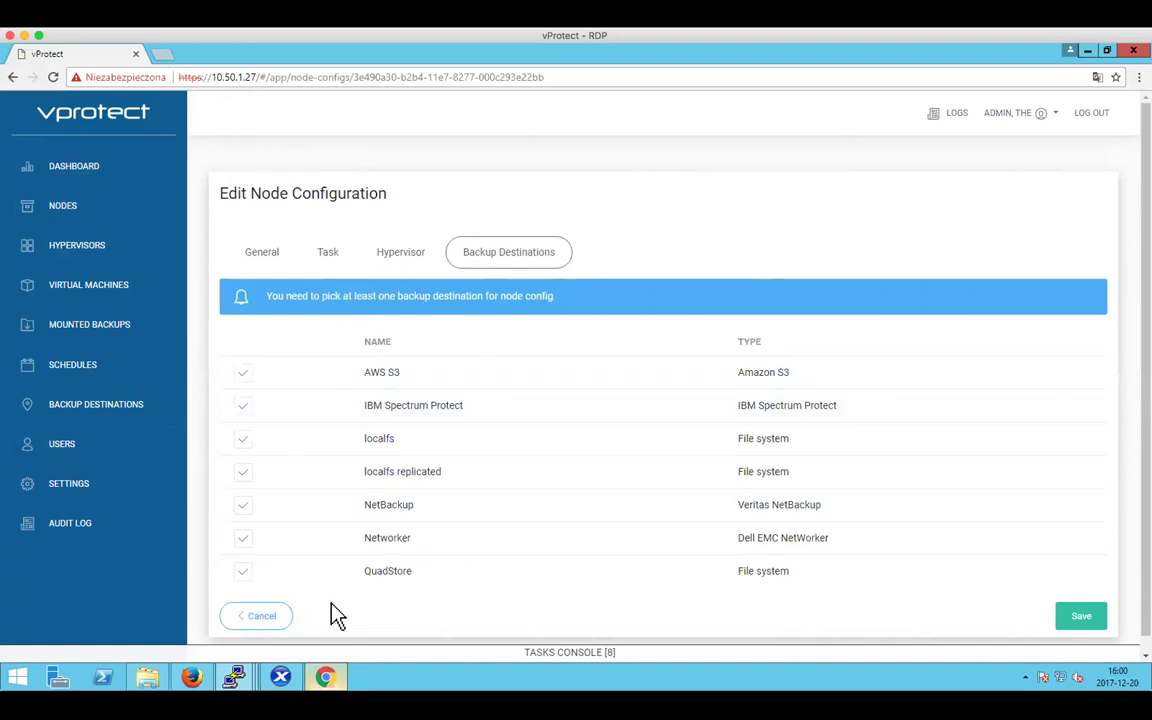
click(258, 620)
click(46, 247)
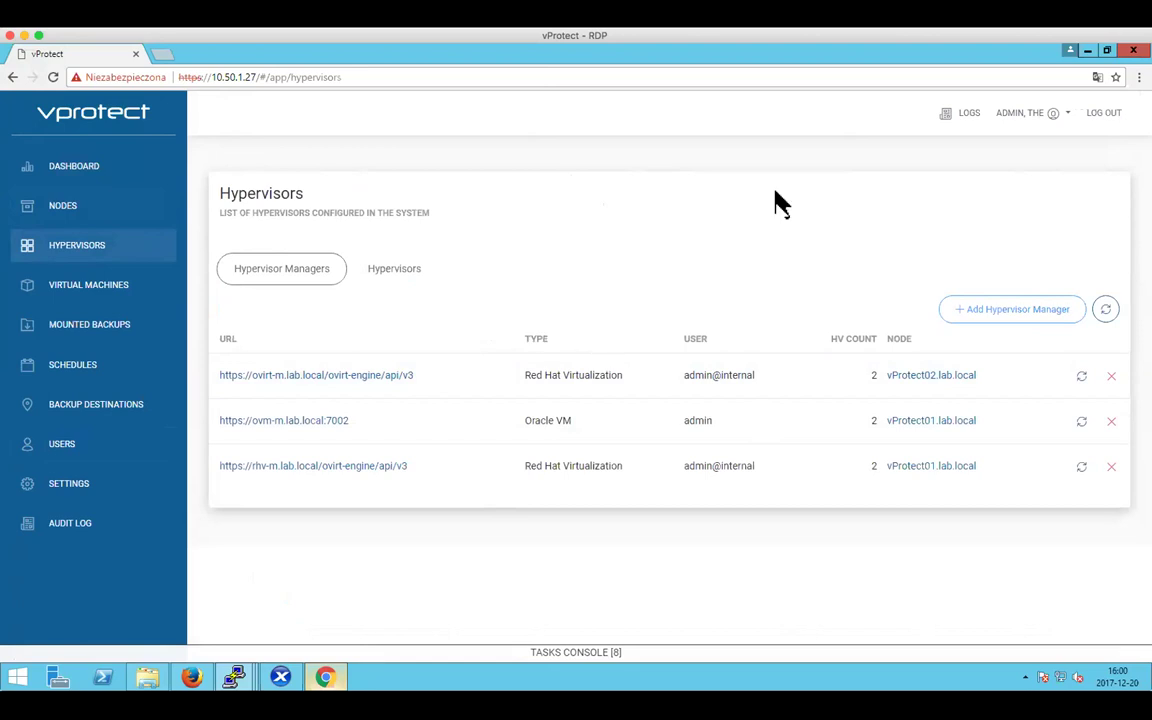
click(398, 272)
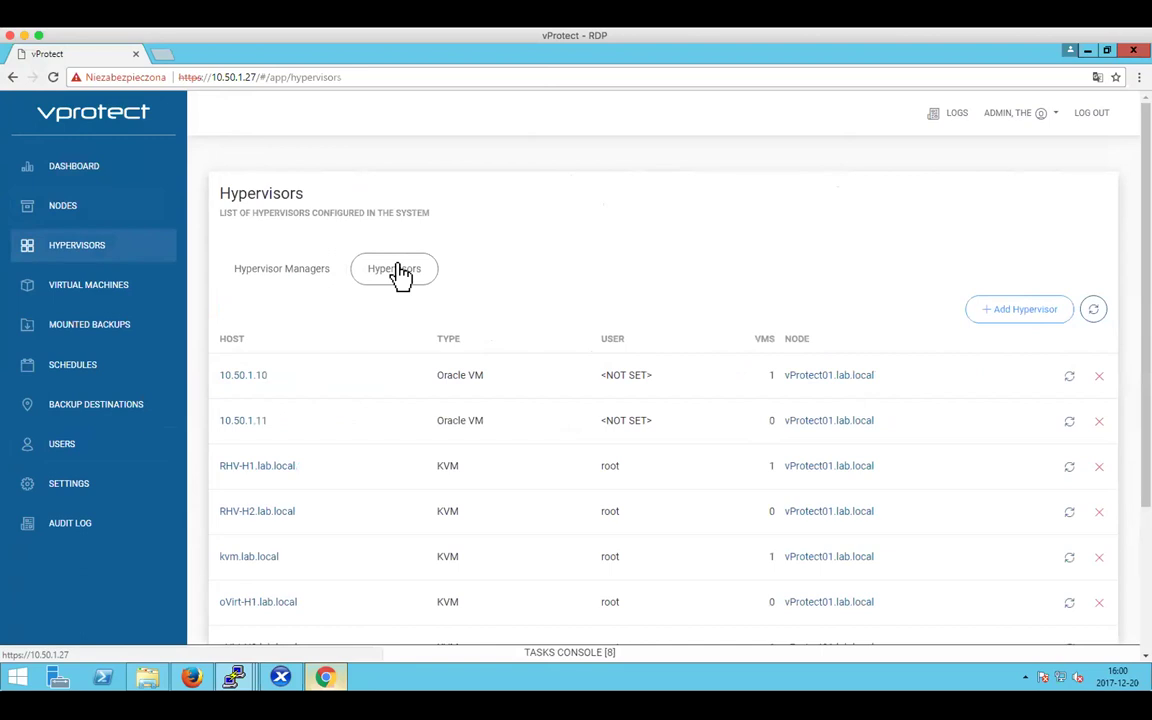
scroll(560, 360, down, 3)
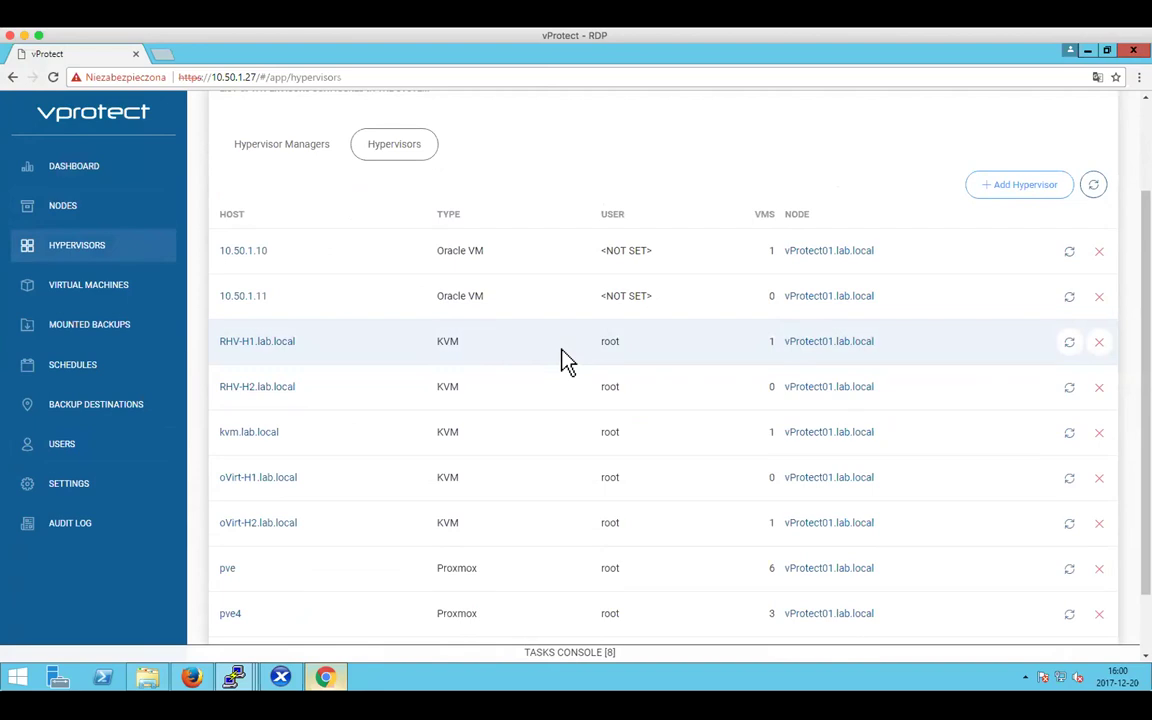
scroll(575, 345, down, 2)
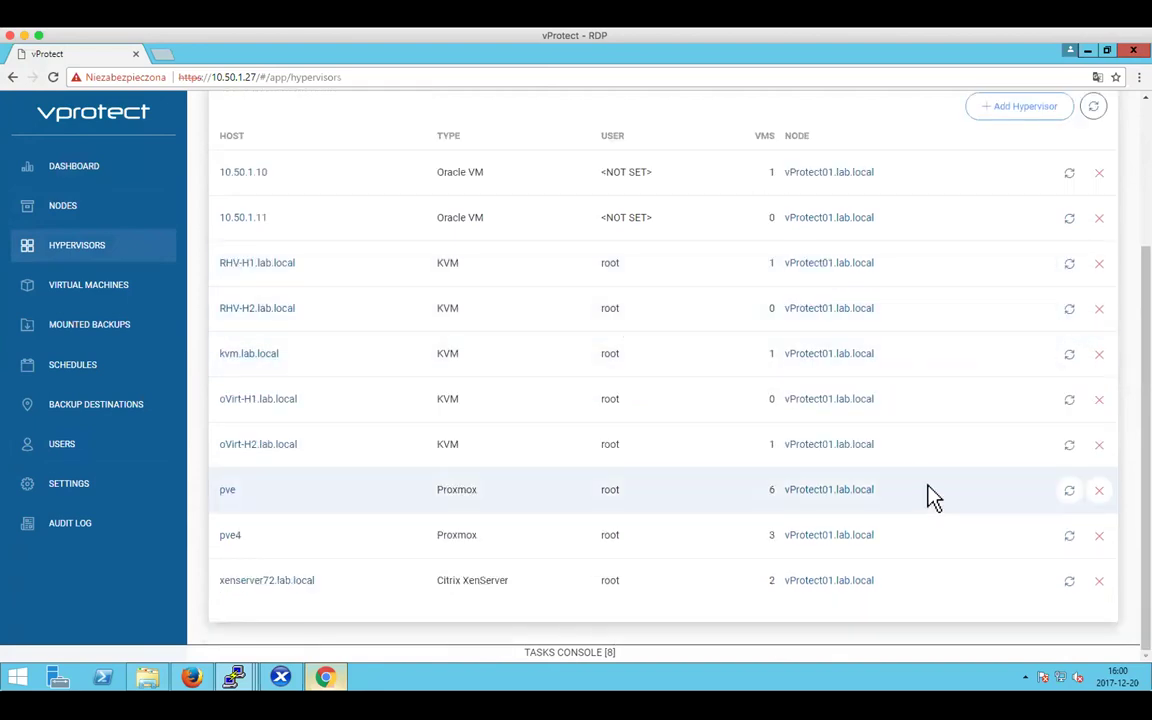
scroll(972, 437, up, 4)
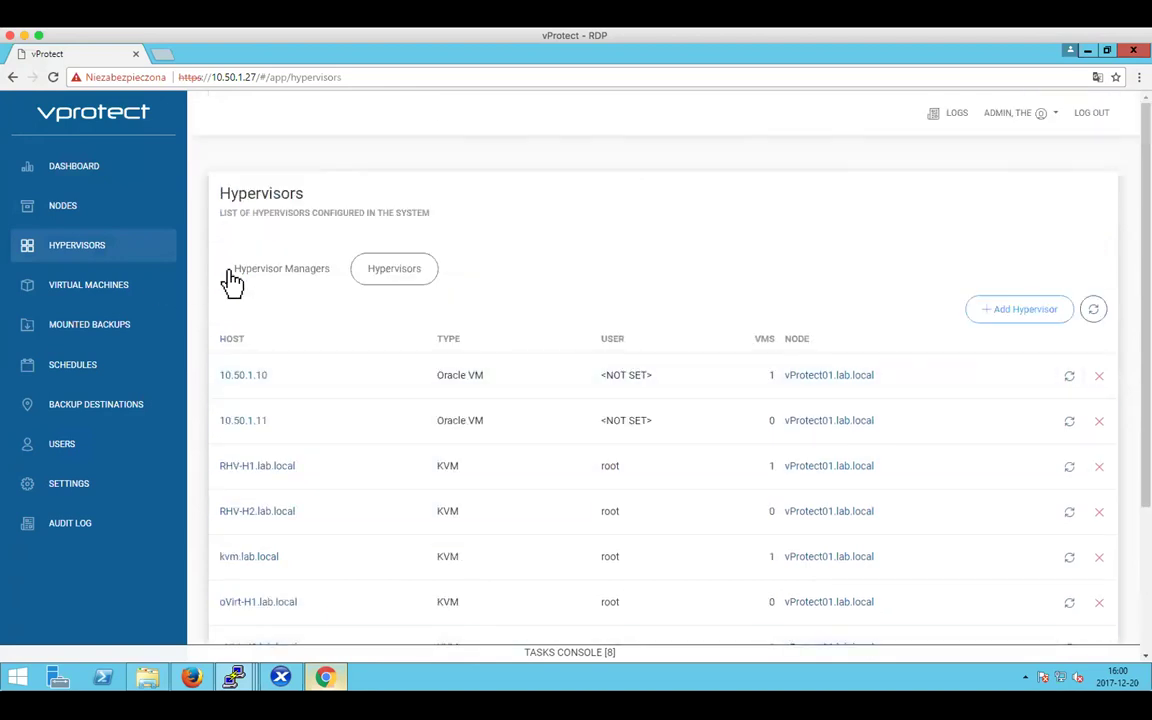
click(290, 270)
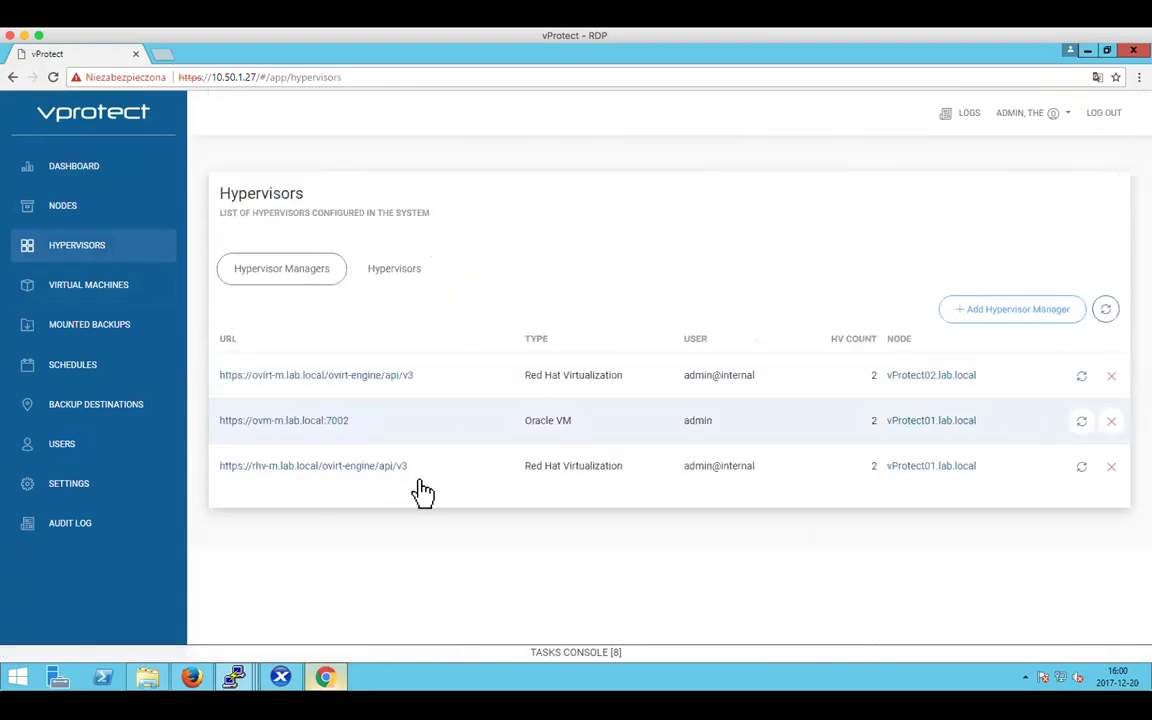
click(1010, 311)
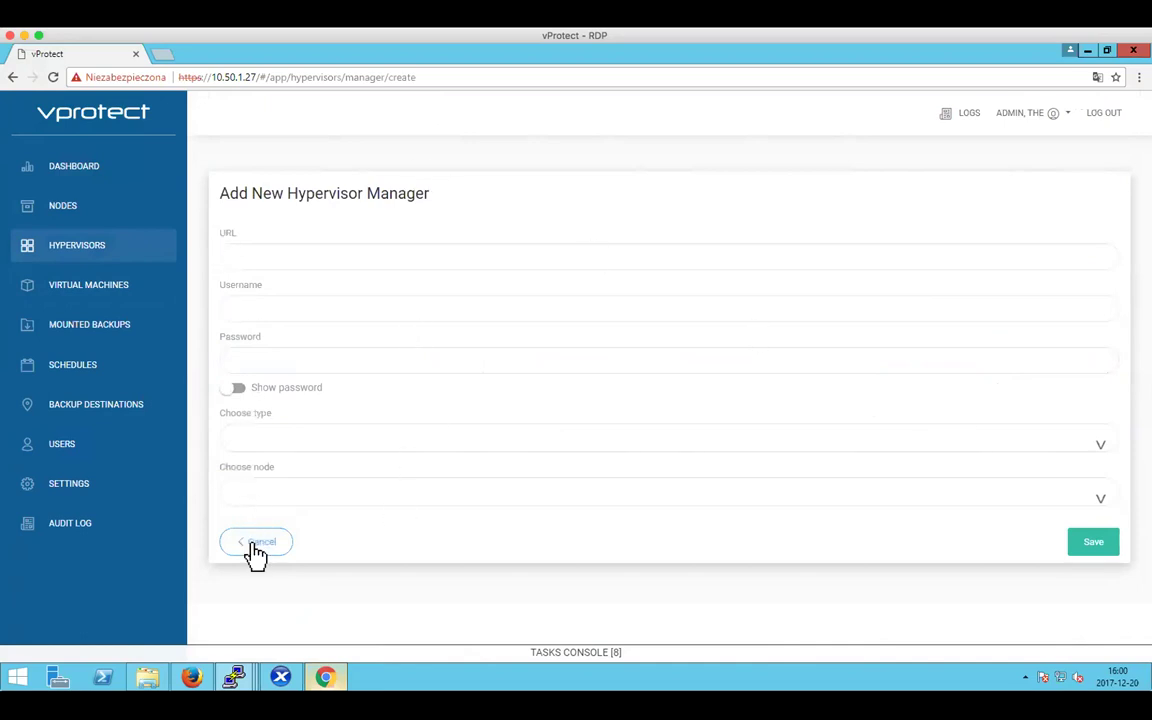
click(283, 450)
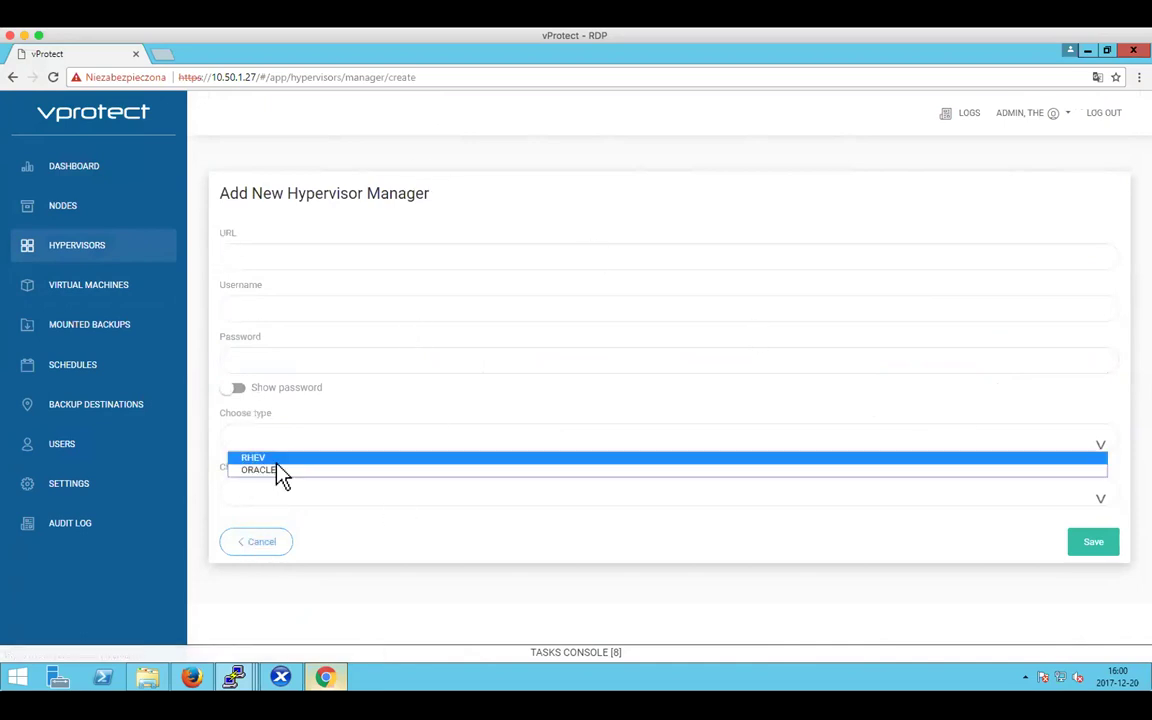
click(253, 609)
click(257, 543)
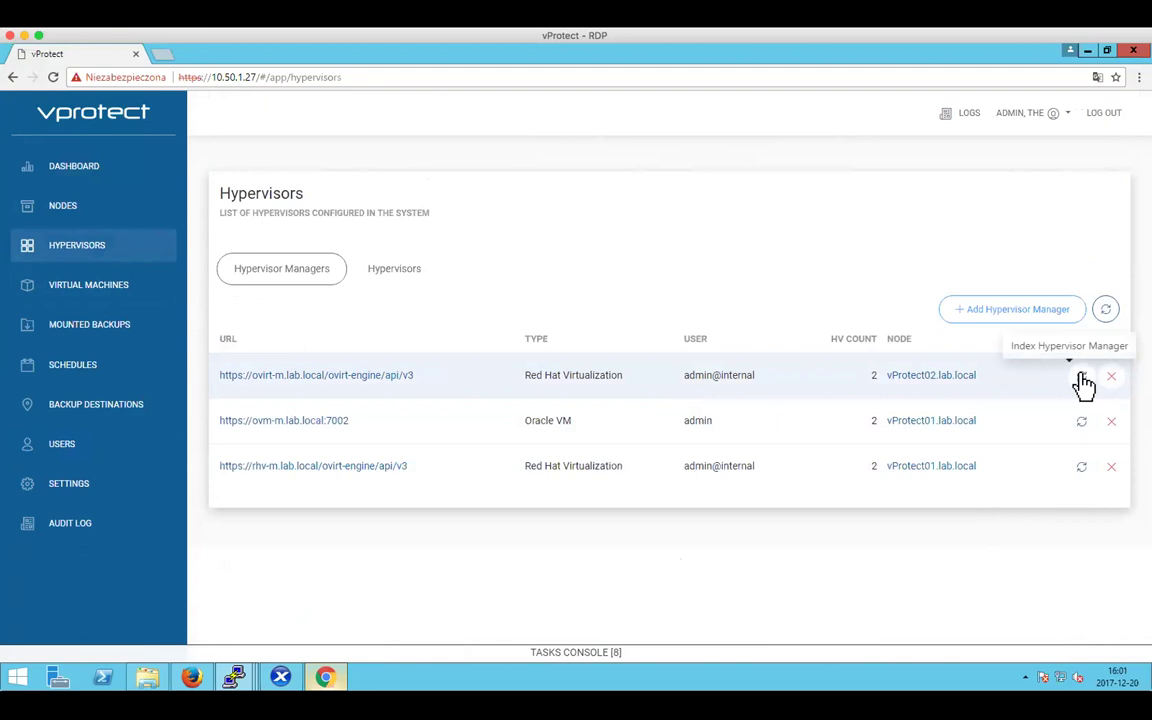
- Index the ovirt-m hypervisor manager and confirm its Index task is Finished in the Tasks Console
click(1081, 378)
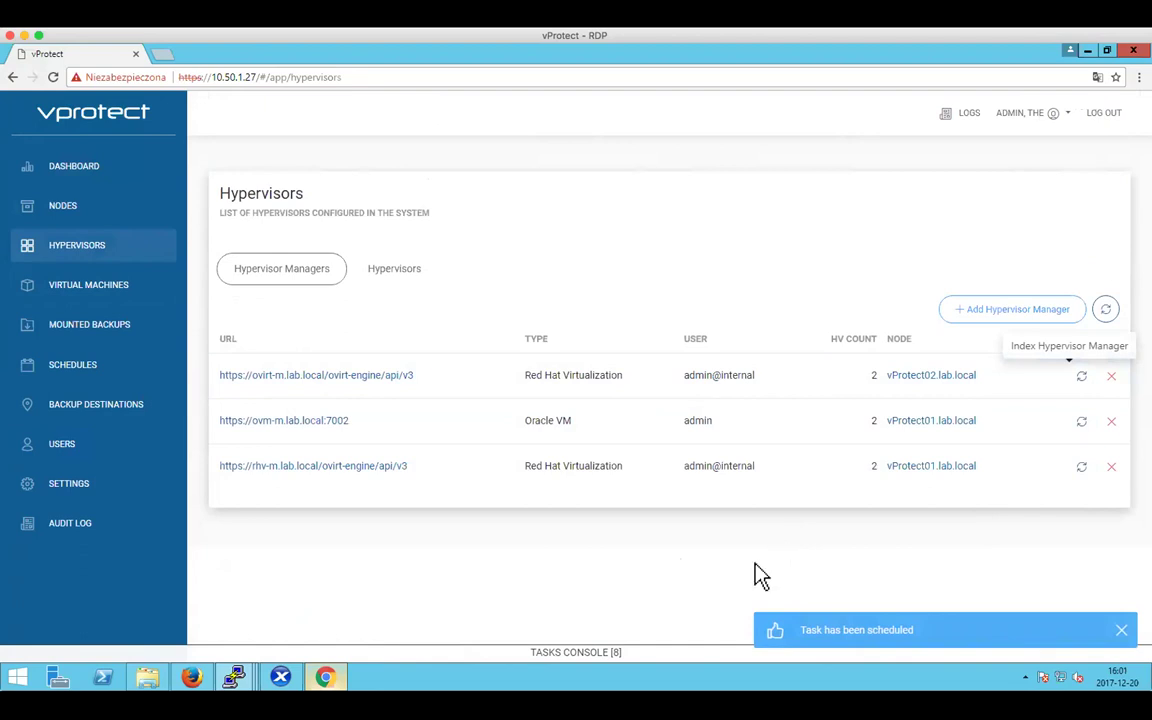
click(628, 654)
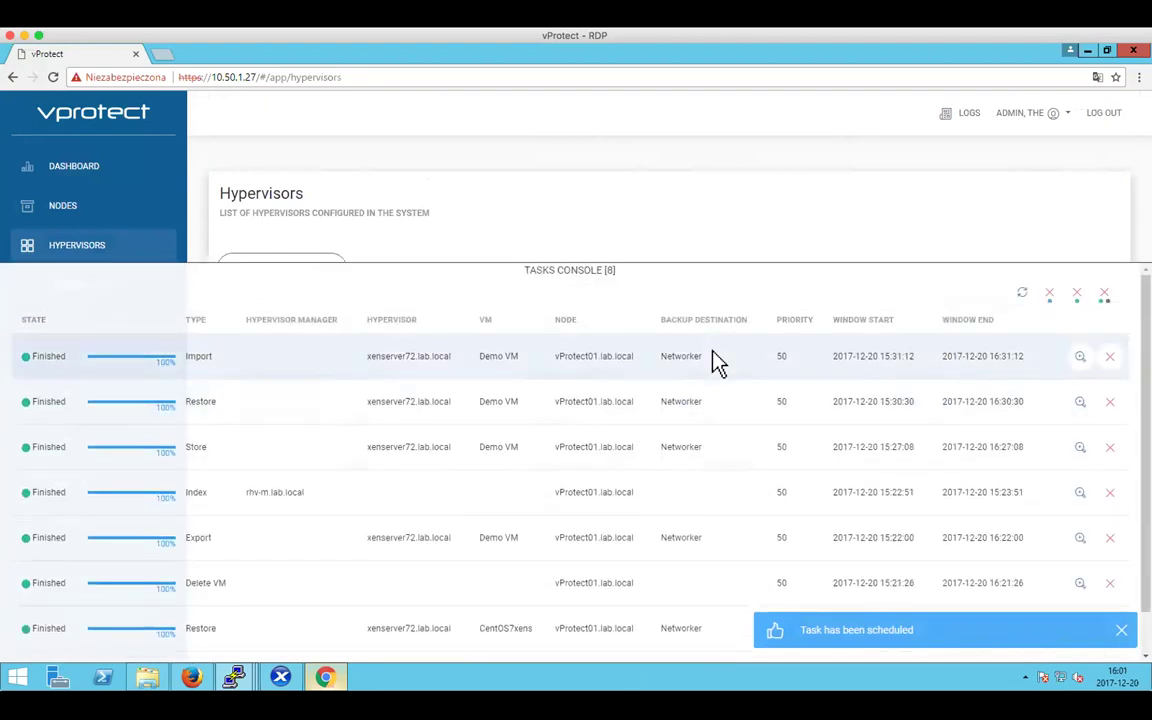
click(1022, 293)
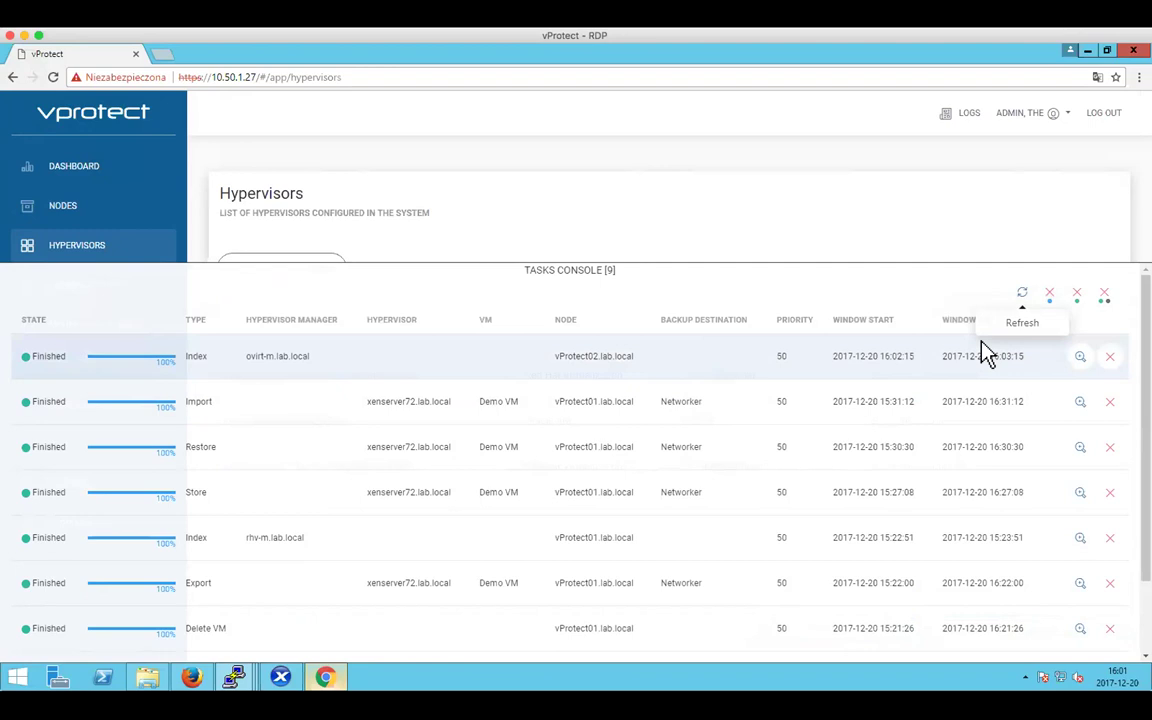
drag(609, 267, 609, 305)
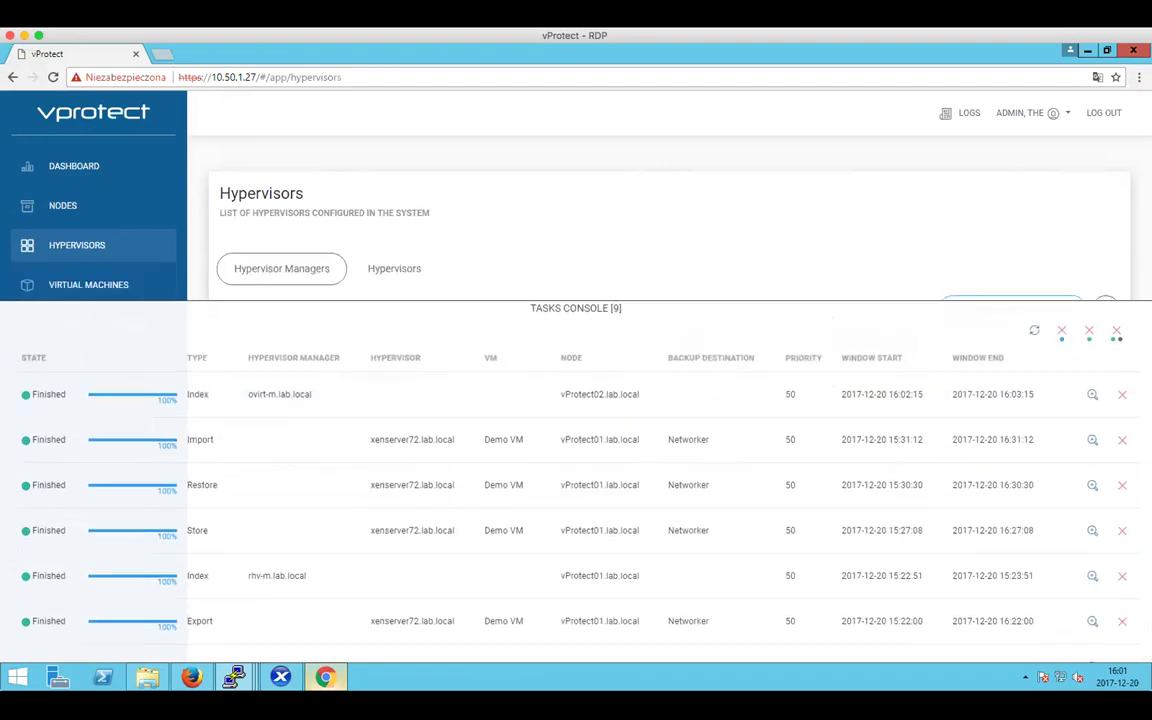
click(70, 287)
- Submit a Full backup of vCentOS7 to the Networker destination
scroll(630, 262, down, 5)
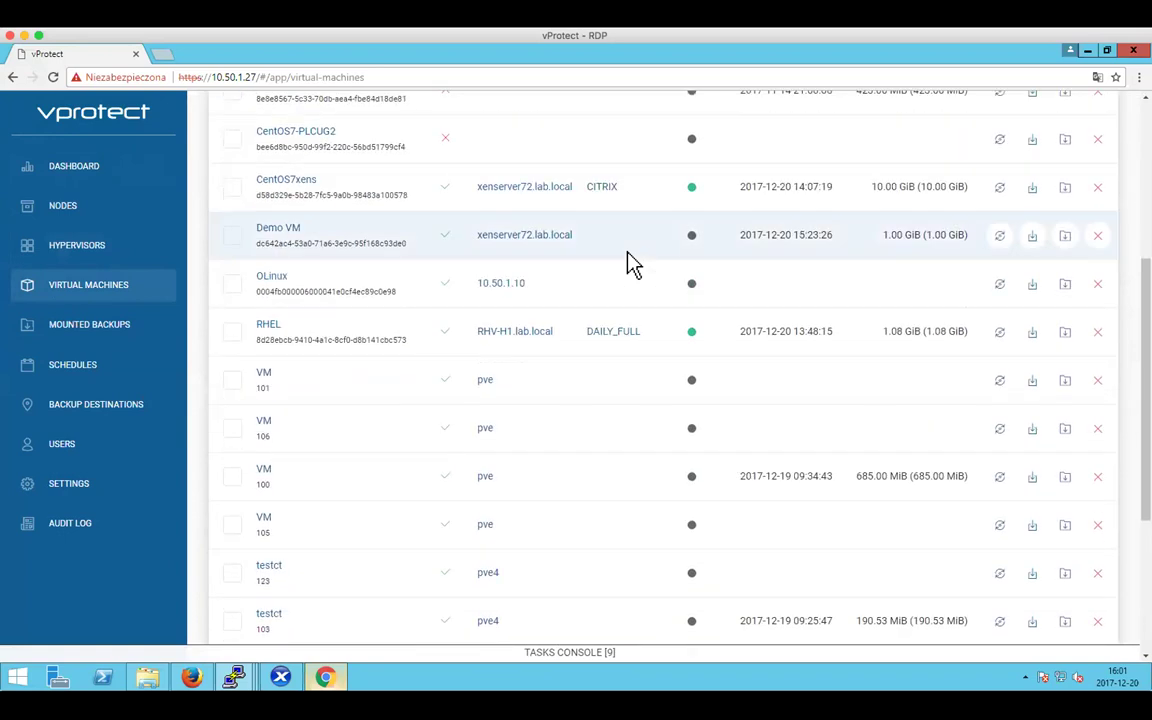
scroll(630, 262, down, 4)
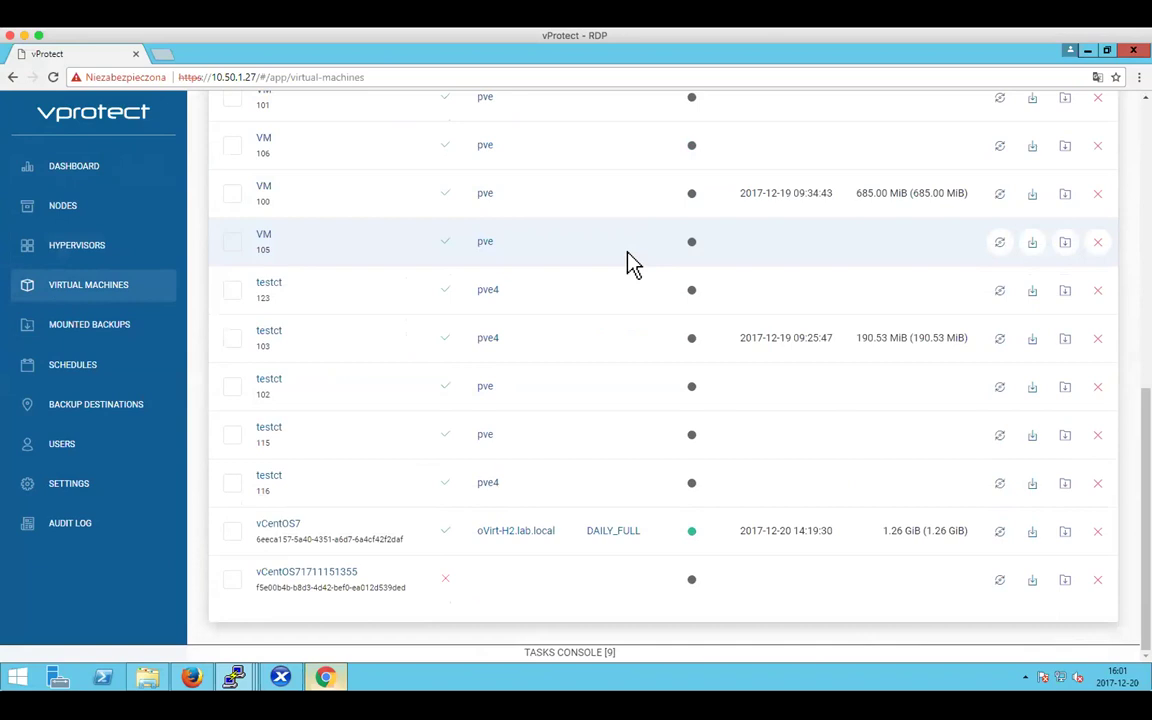
scroll(908, 347, up, 5)
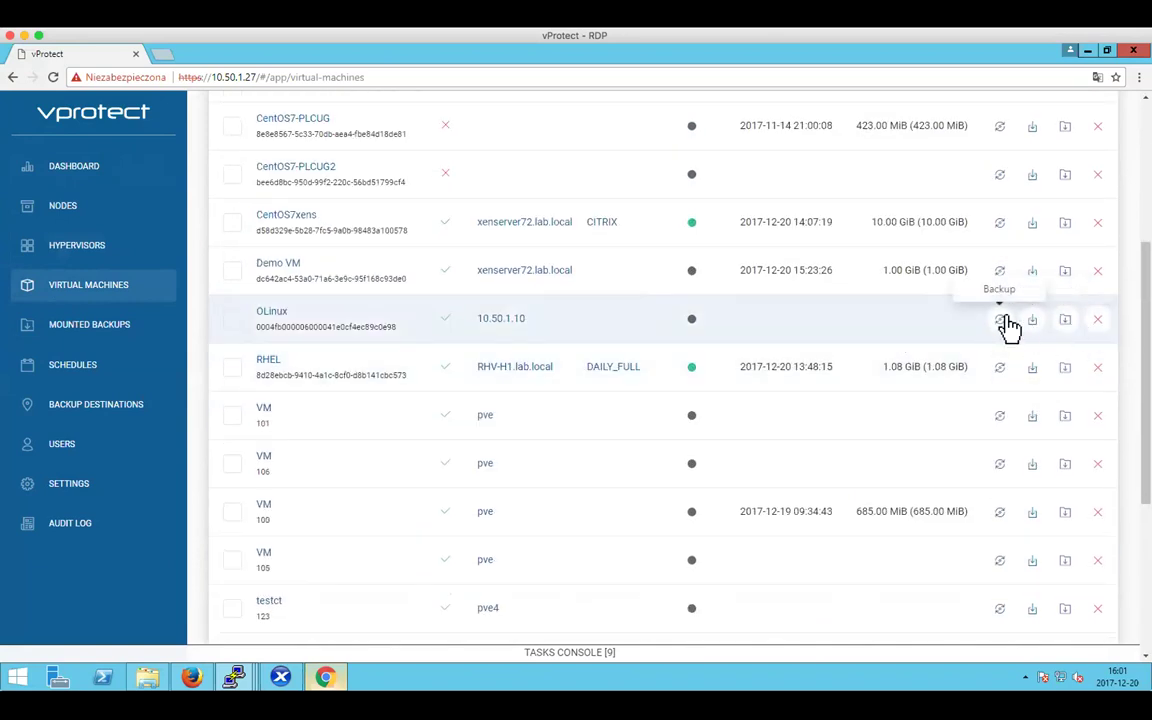
scroll(946, 320, up, 1)
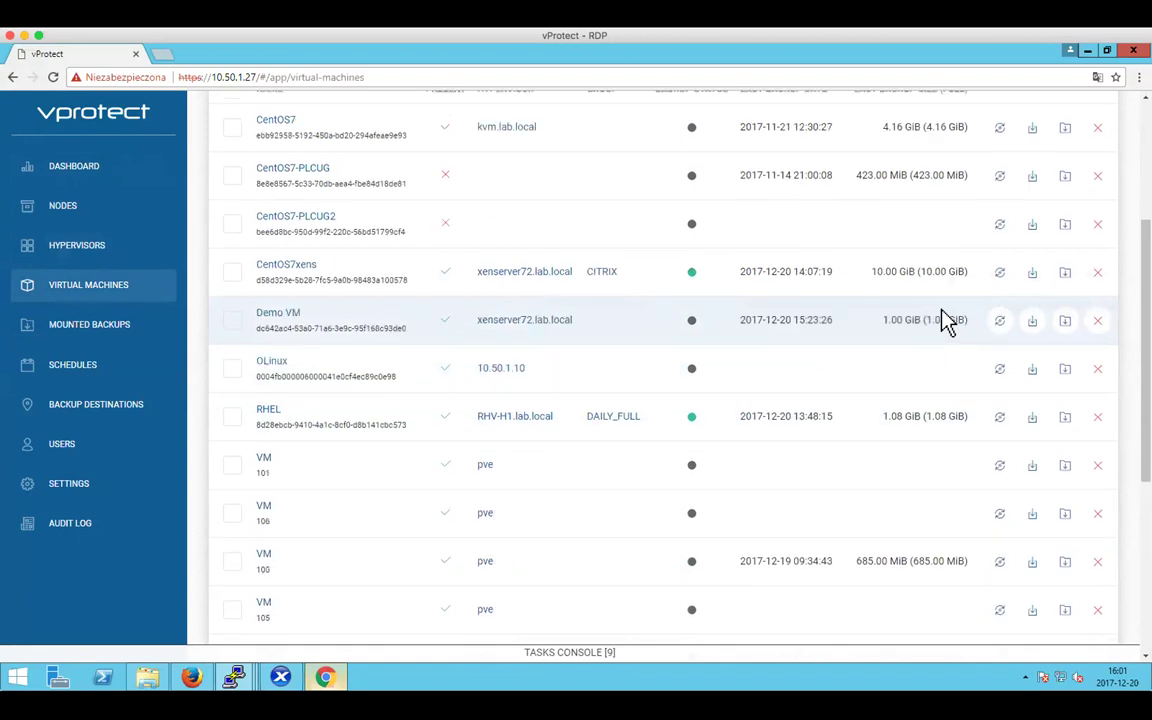
scroll(946, 320, up, 2)
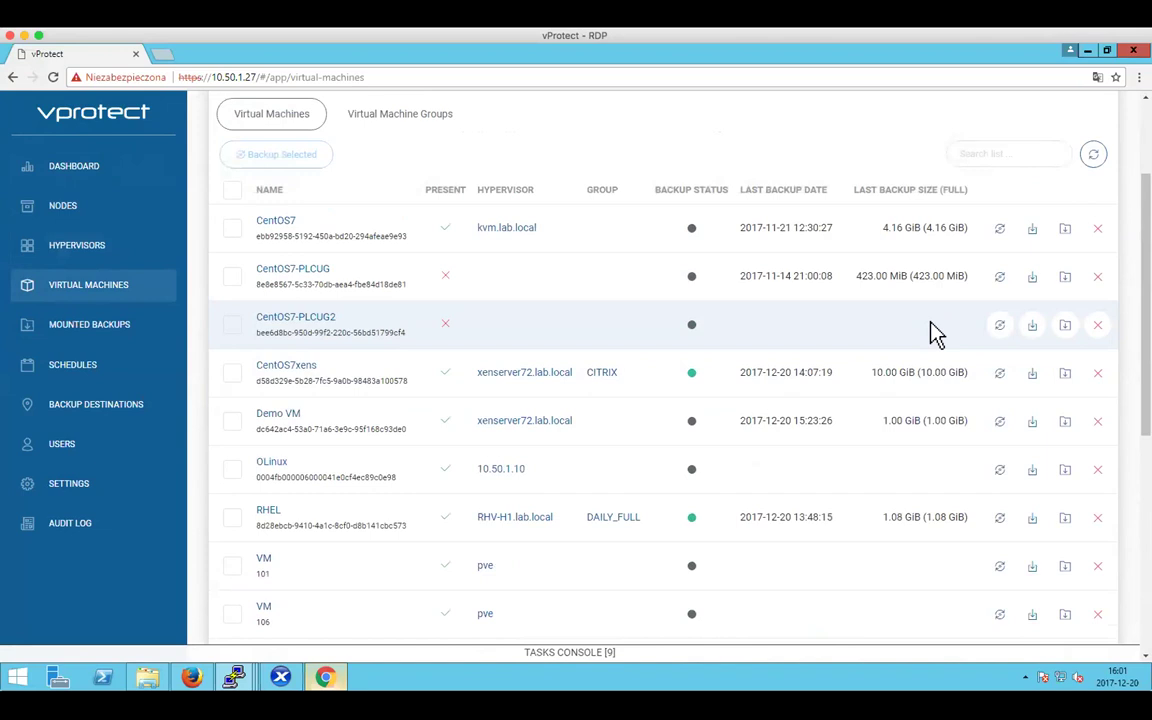
scroll(930, 324, down, 7)
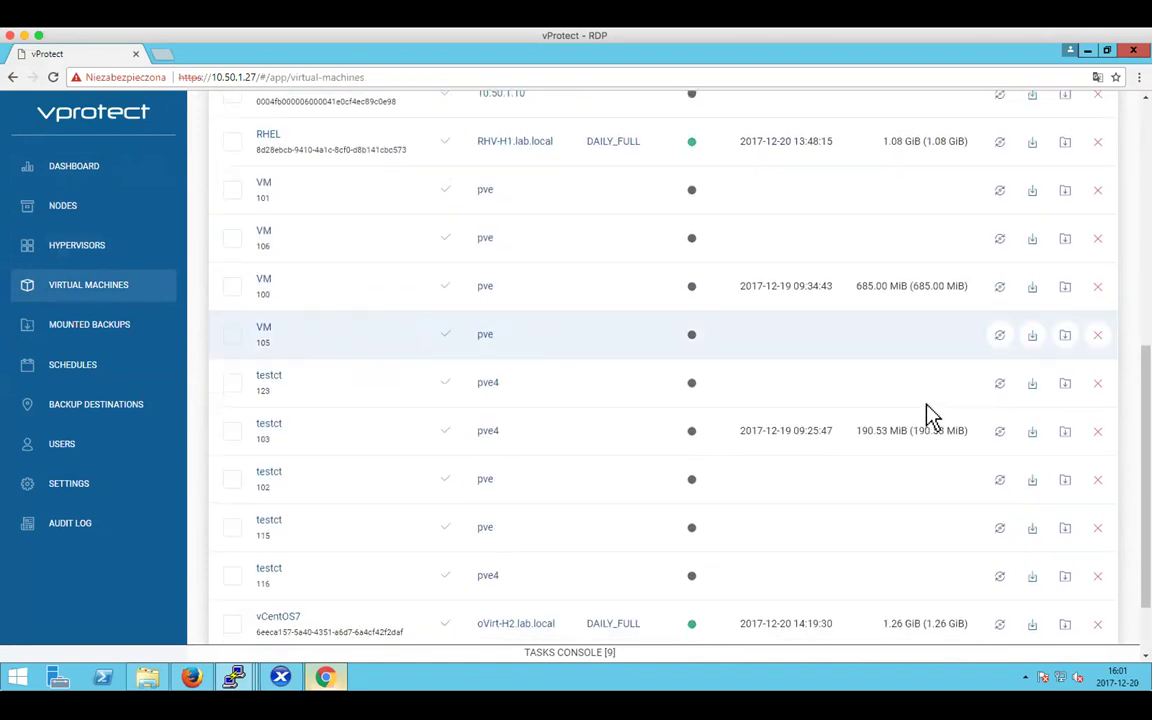
scroll(927, 410, down, 2)
click(999, 531)
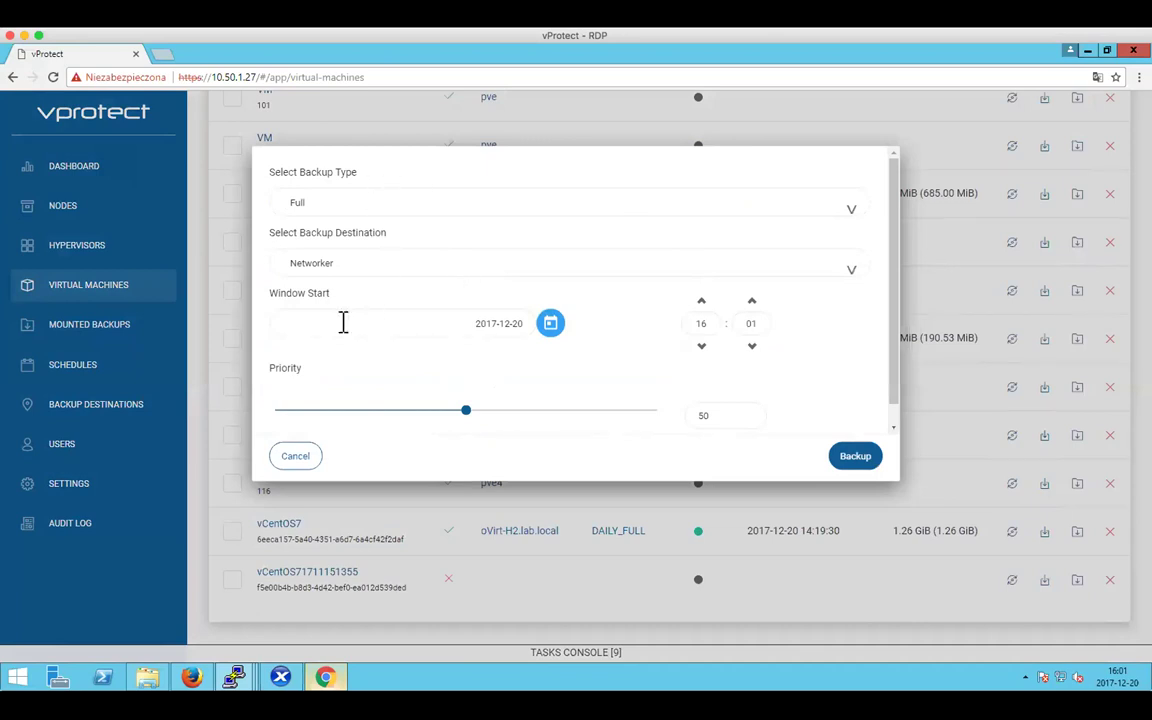
click(852, 456)
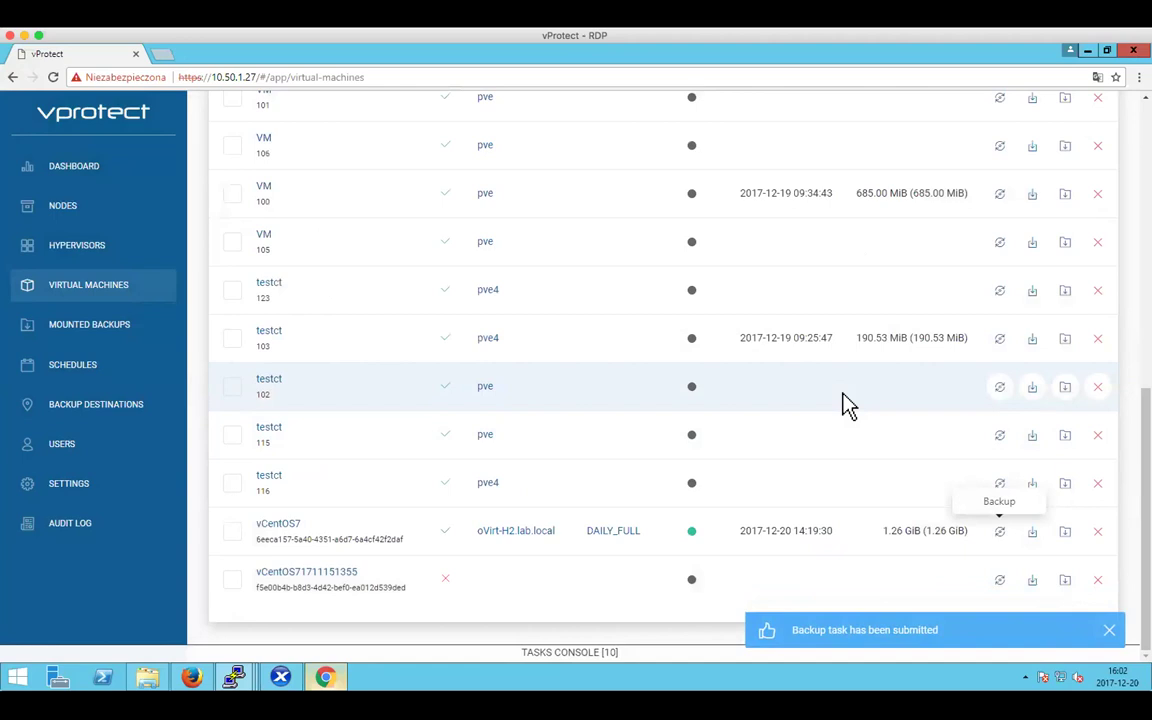
- Refresh the Tasks Console to confirm the vCentOS7 export is queued
click(620, 655)
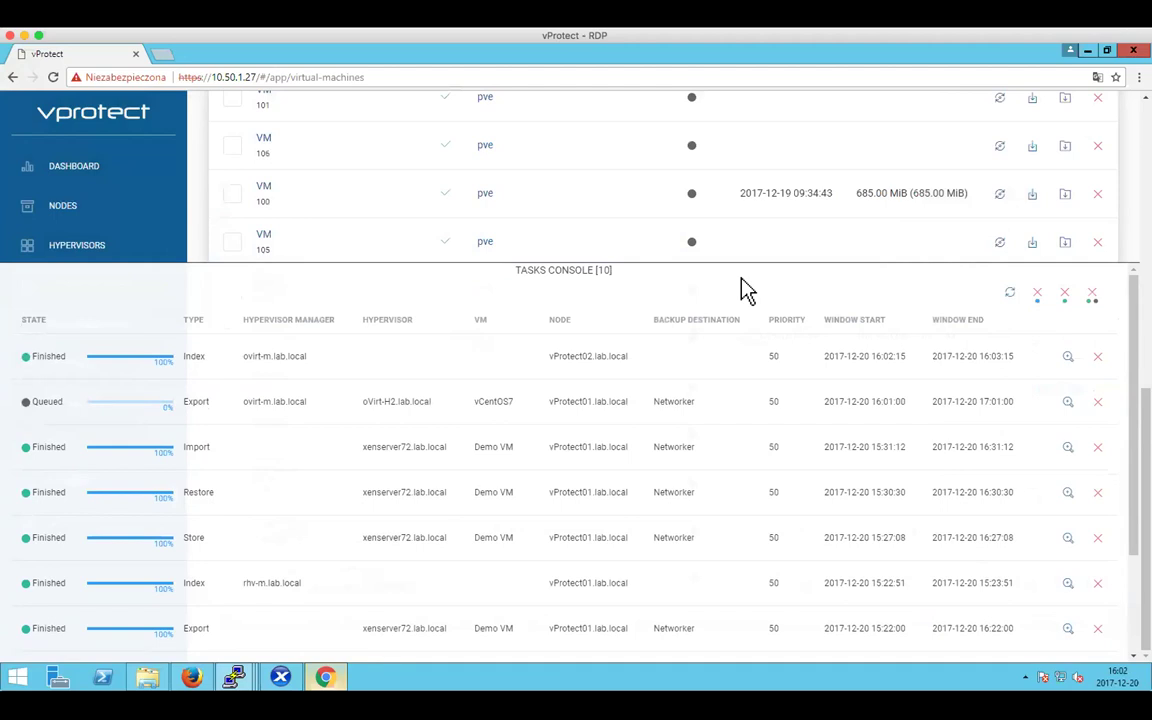
click(1011, 294)
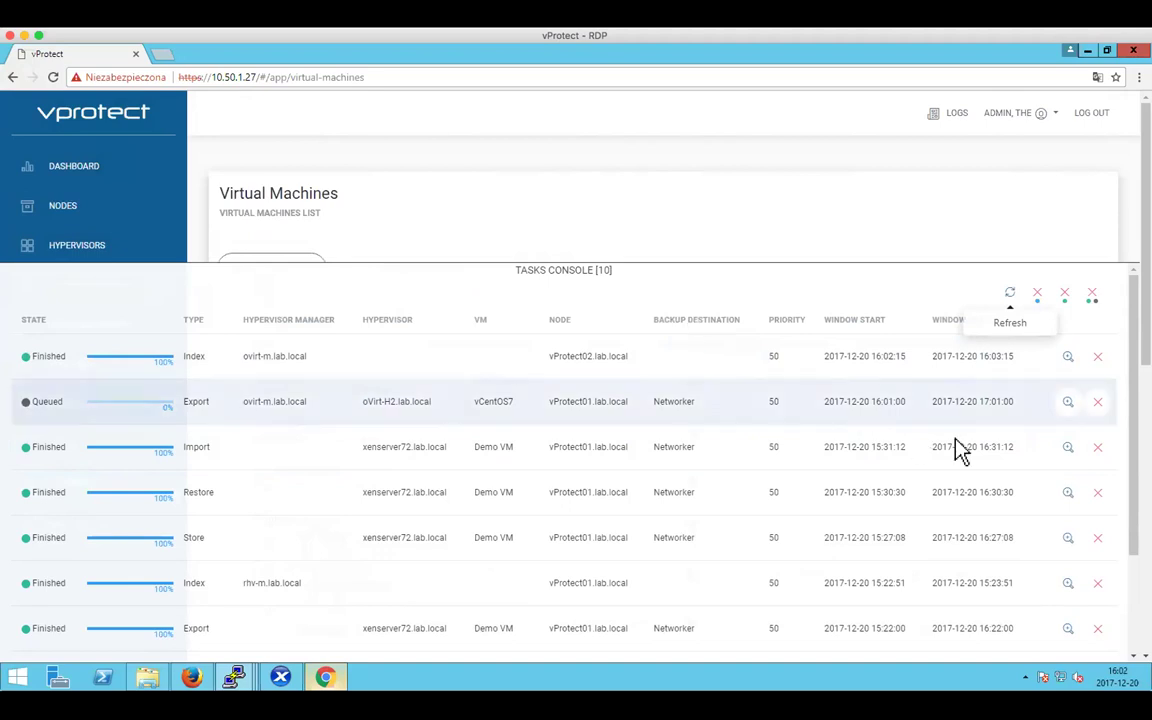
click(1008, 300)
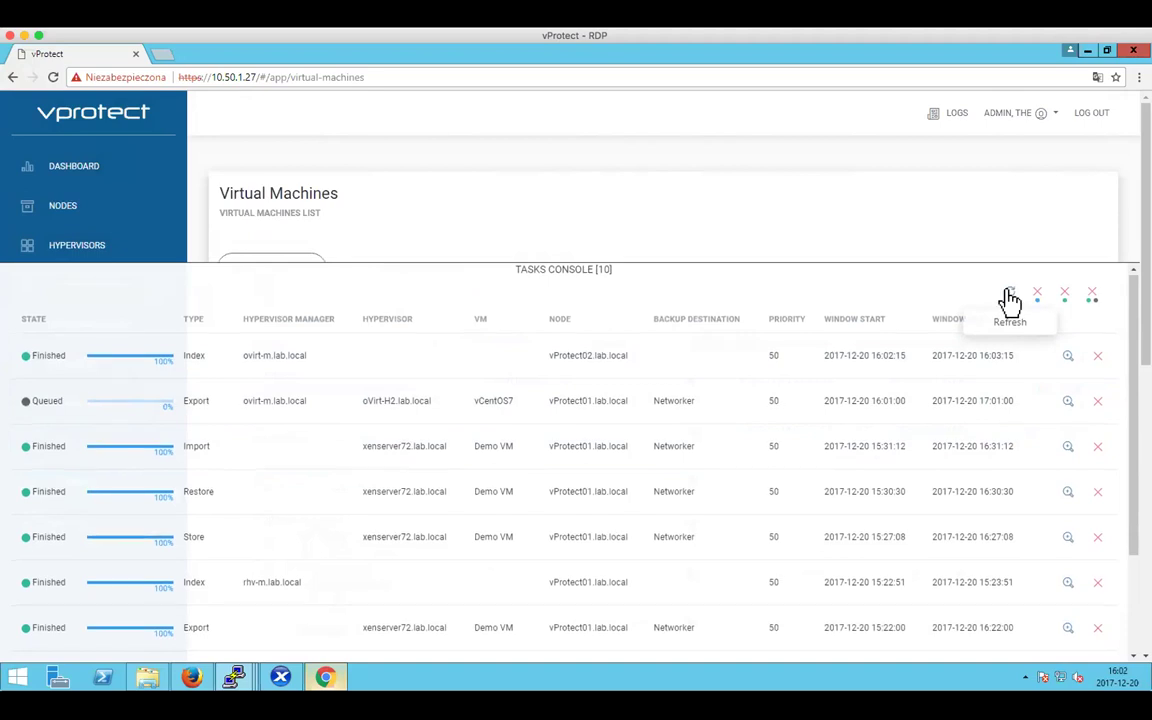
click(589, 267)
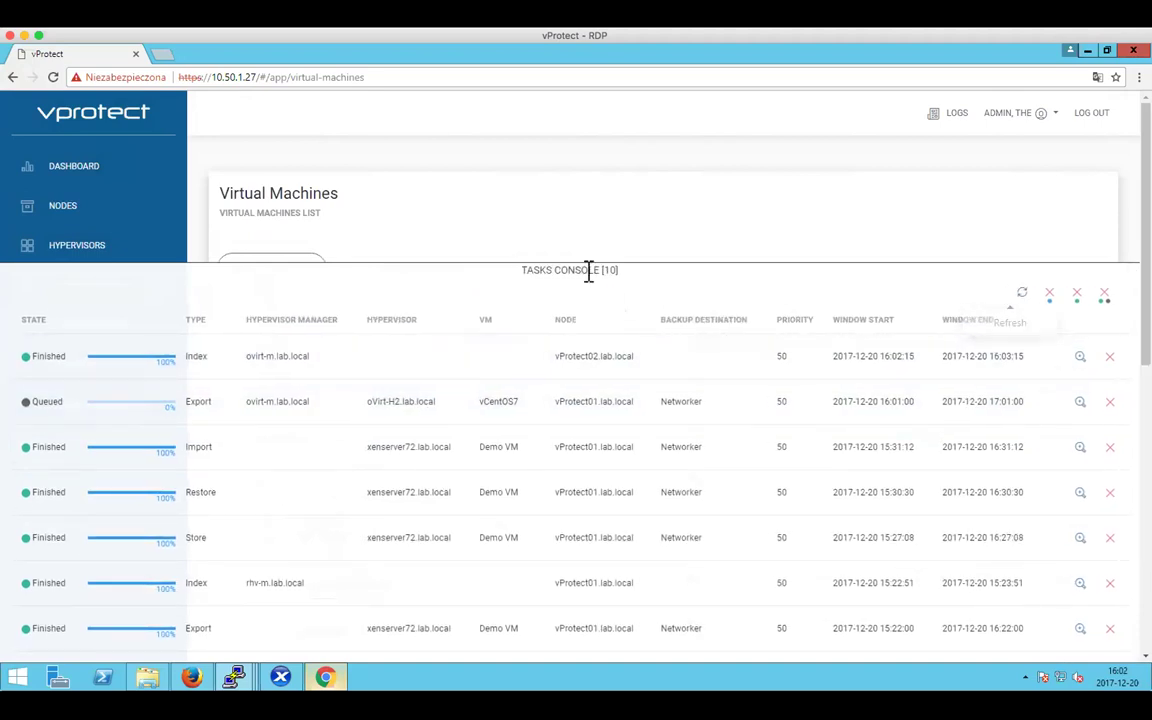
scroll(820, 590, down, 3)
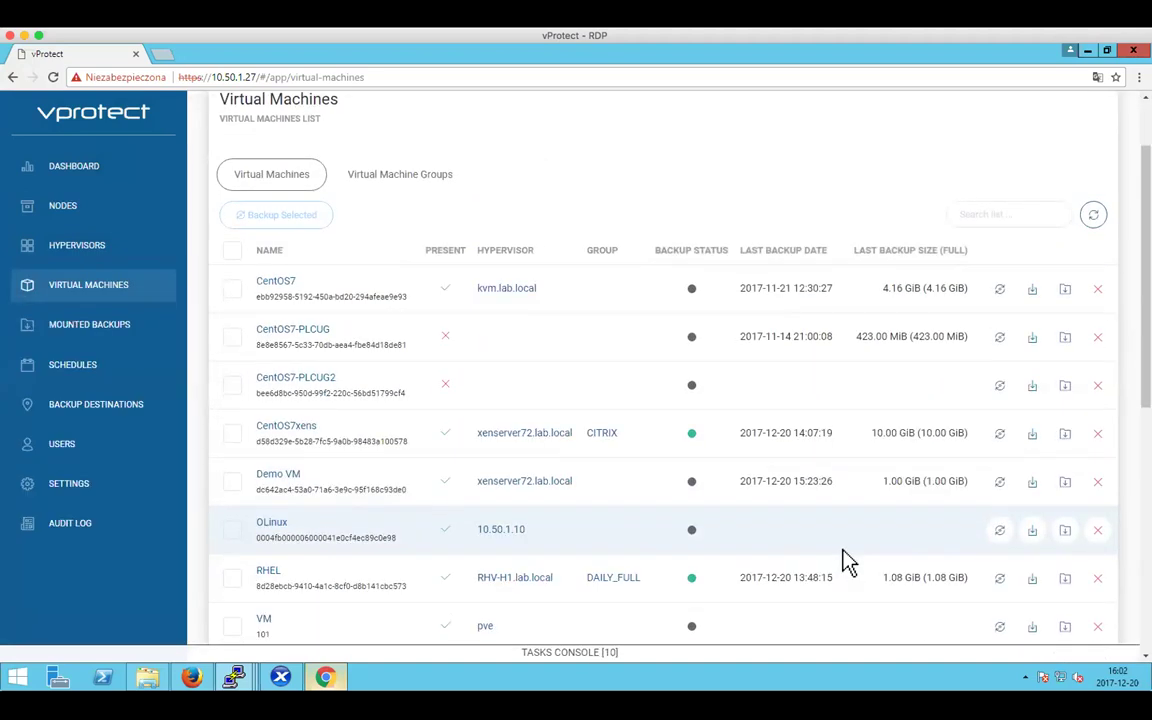
click(818, 650)
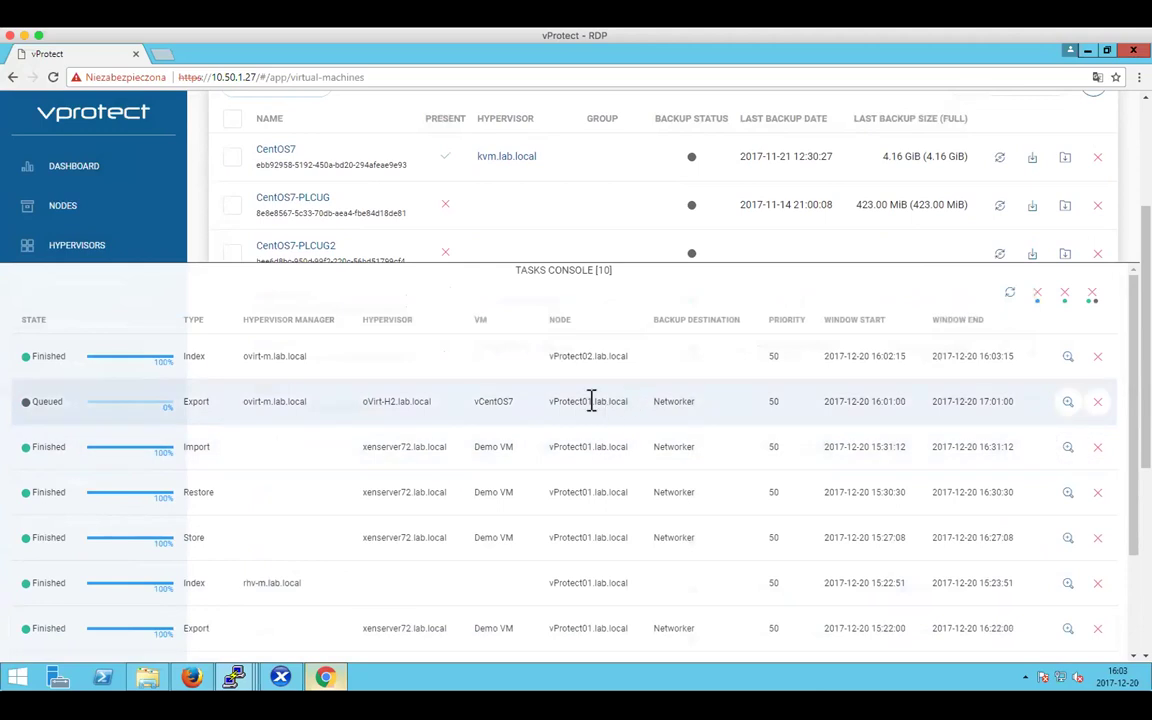
- Refresh the Nodes page to confirm both nodes Running, then return to Virtual Machines
click(99, 213)
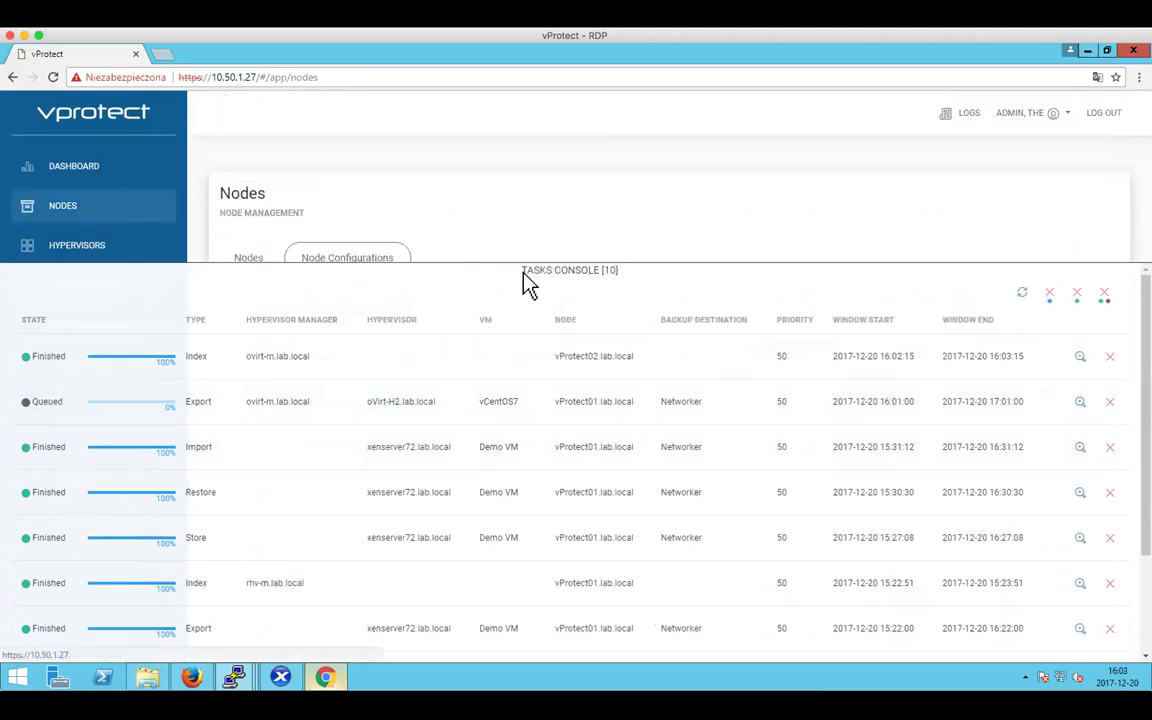
click(240, 258)
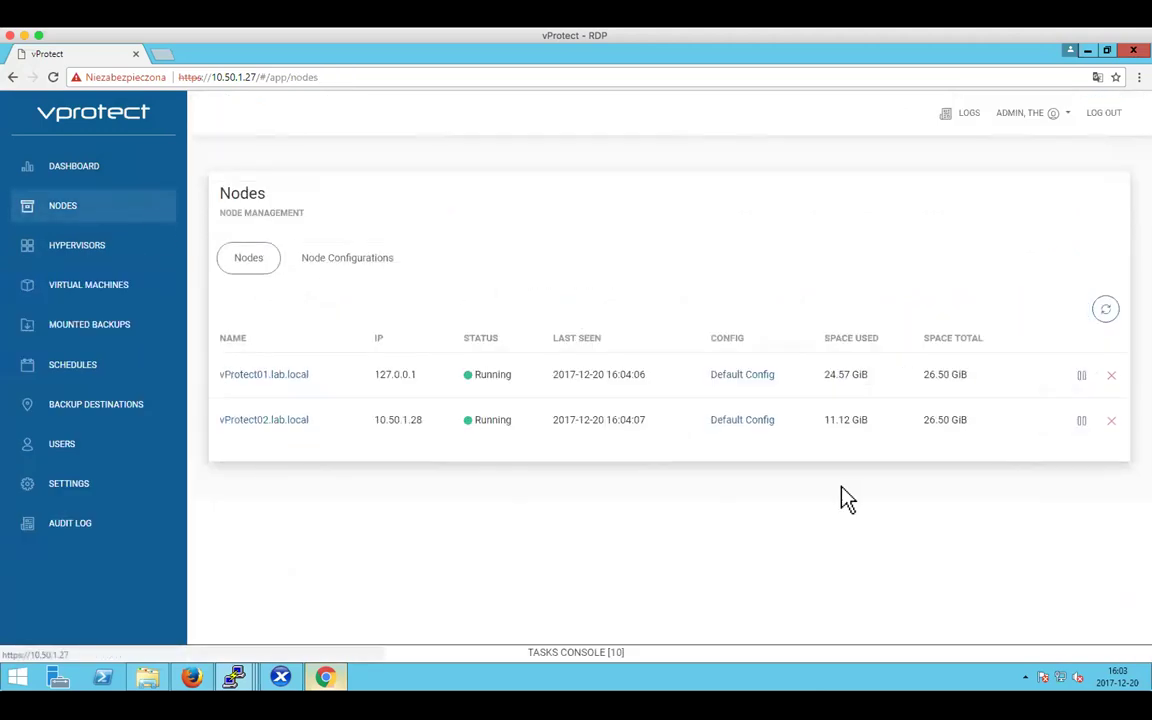
click(1105, 311)
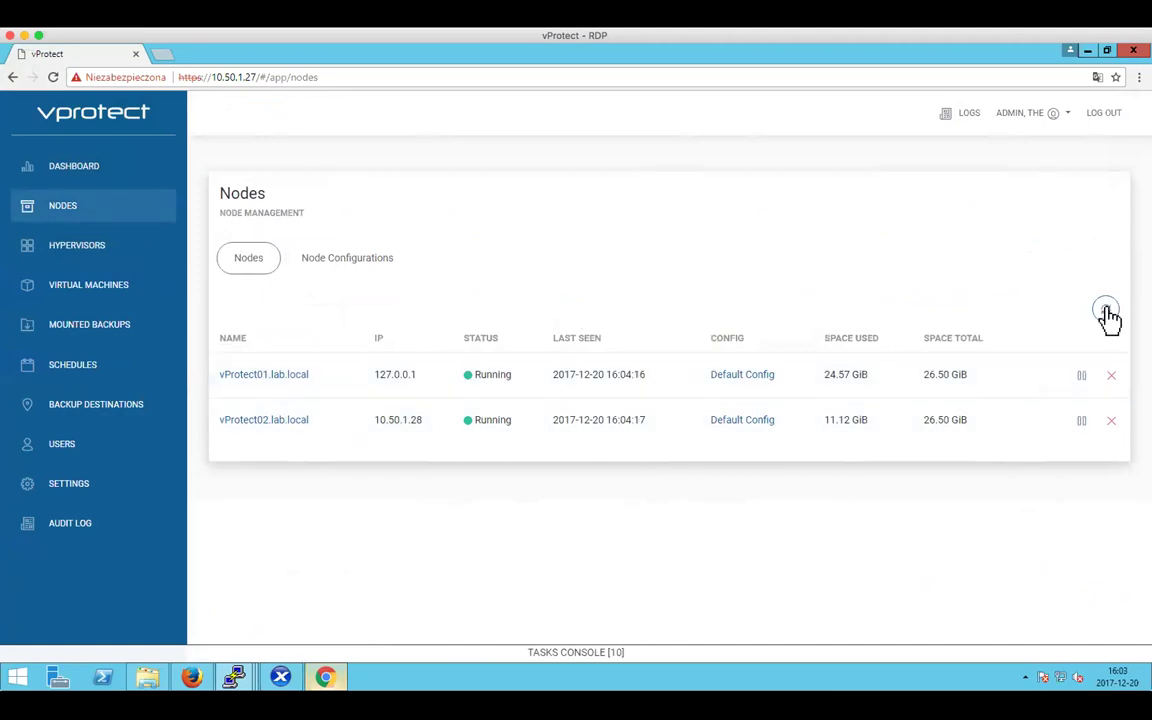
click(645, 651)
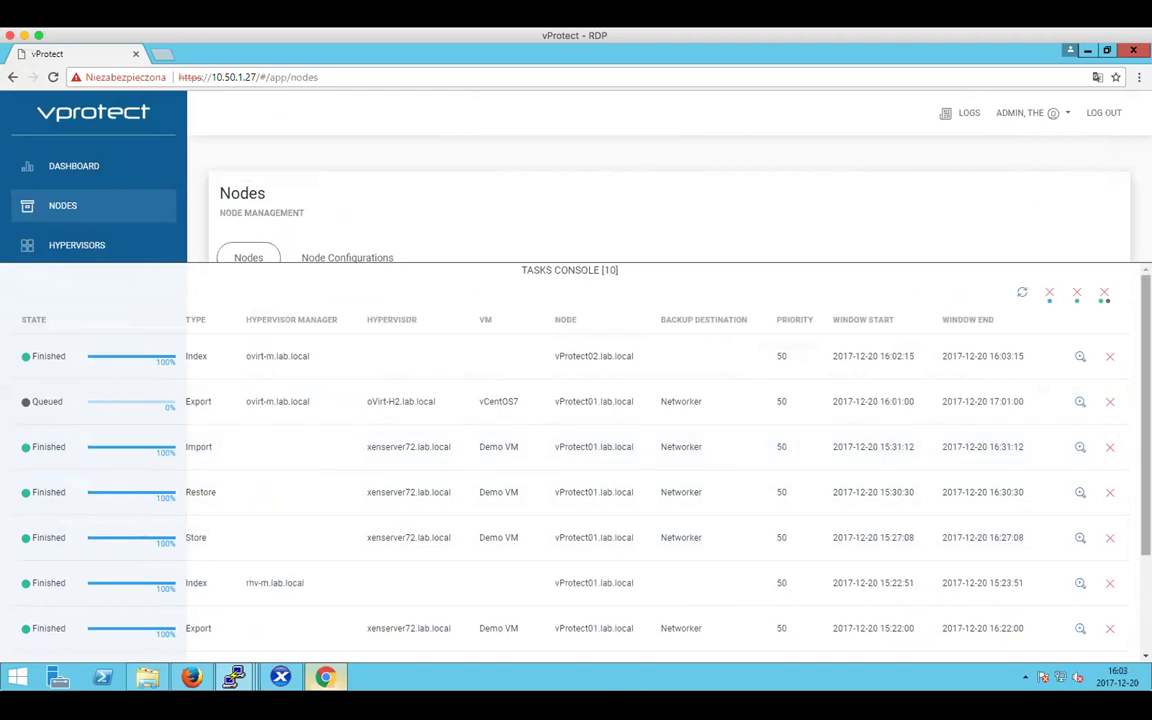
scroll(1021, 465, down, 3)
scroll(576, 460, up, 3)
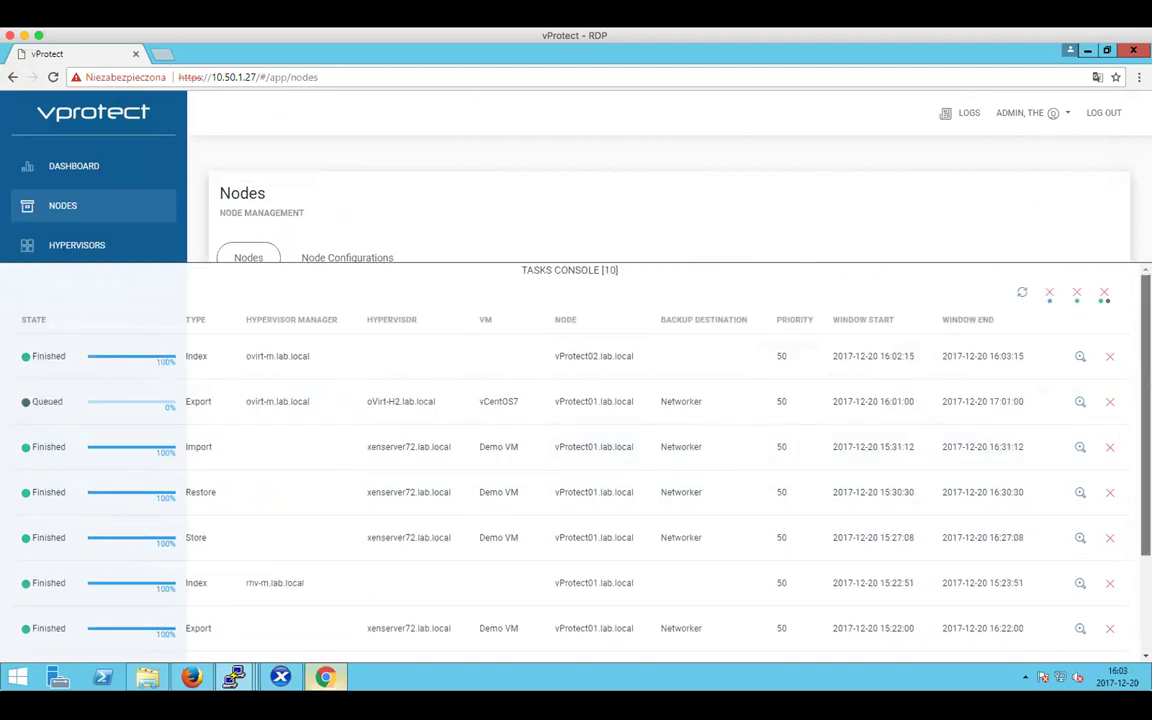
click(547, 268)
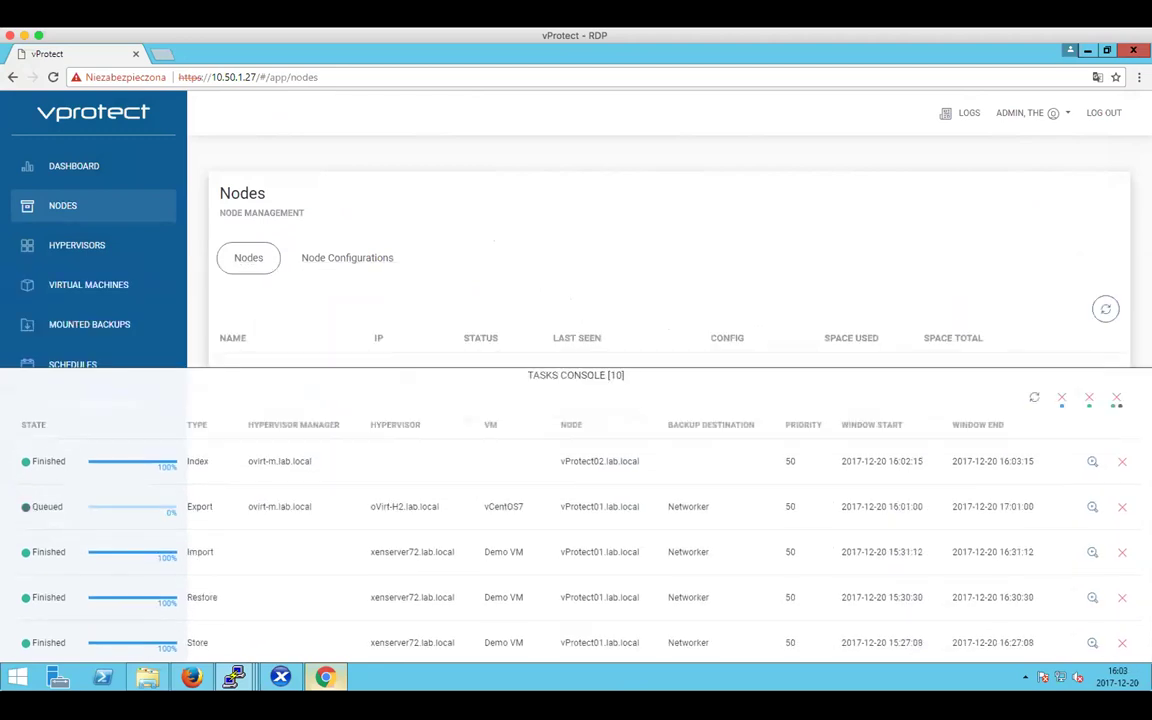
click(155, 285)
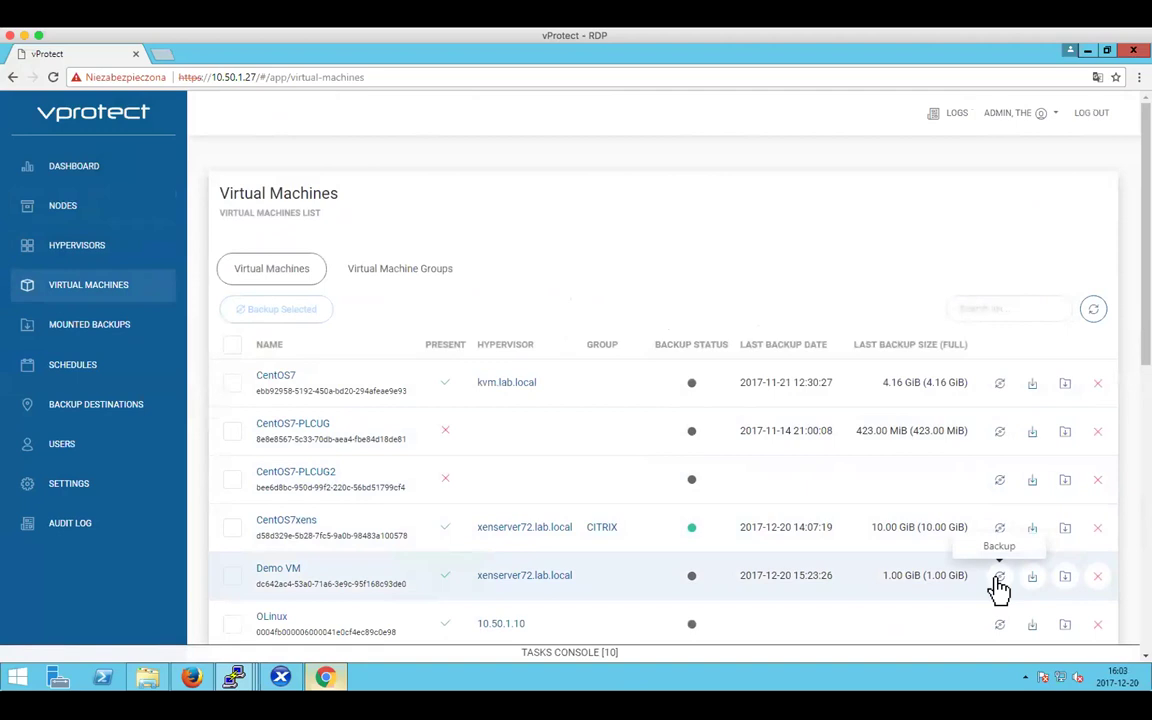
- Submit a Full backup of Demo VM to Networker and check it queued in the Tasks Console
click(999, 578)
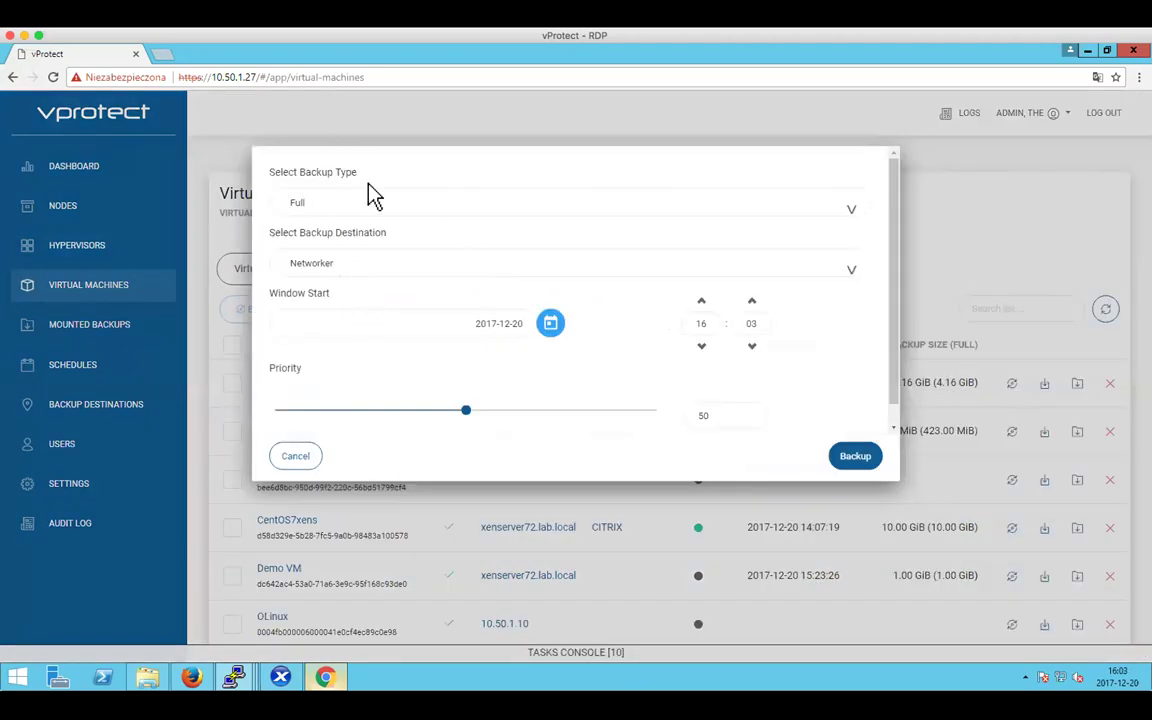
click(866, 464)
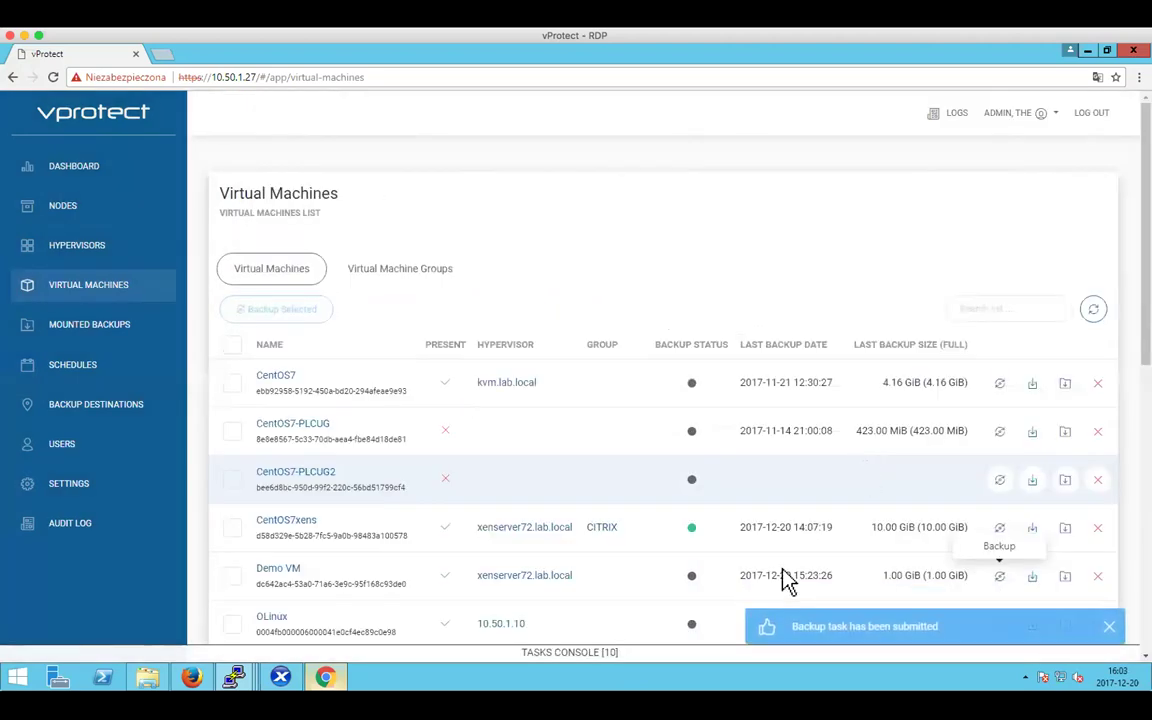
click(589, 645)
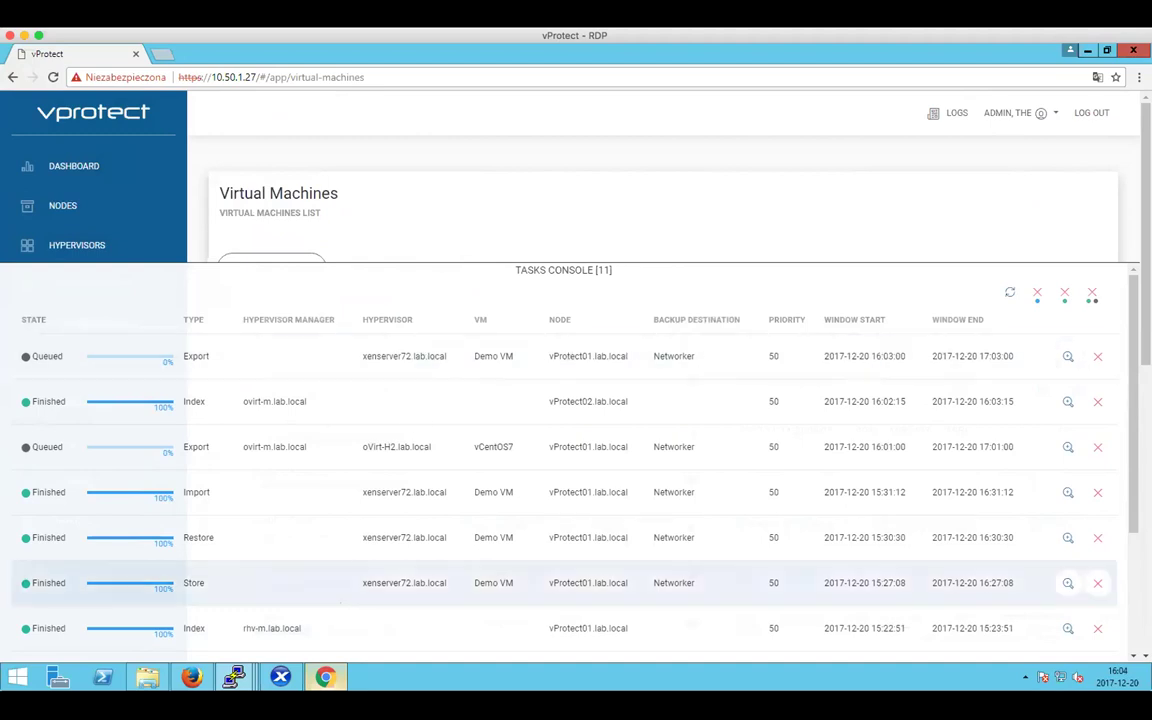
- In the vProtect01 PuTTY session, quit nload and run 'vprotect status'
mouse_move(238, 684)
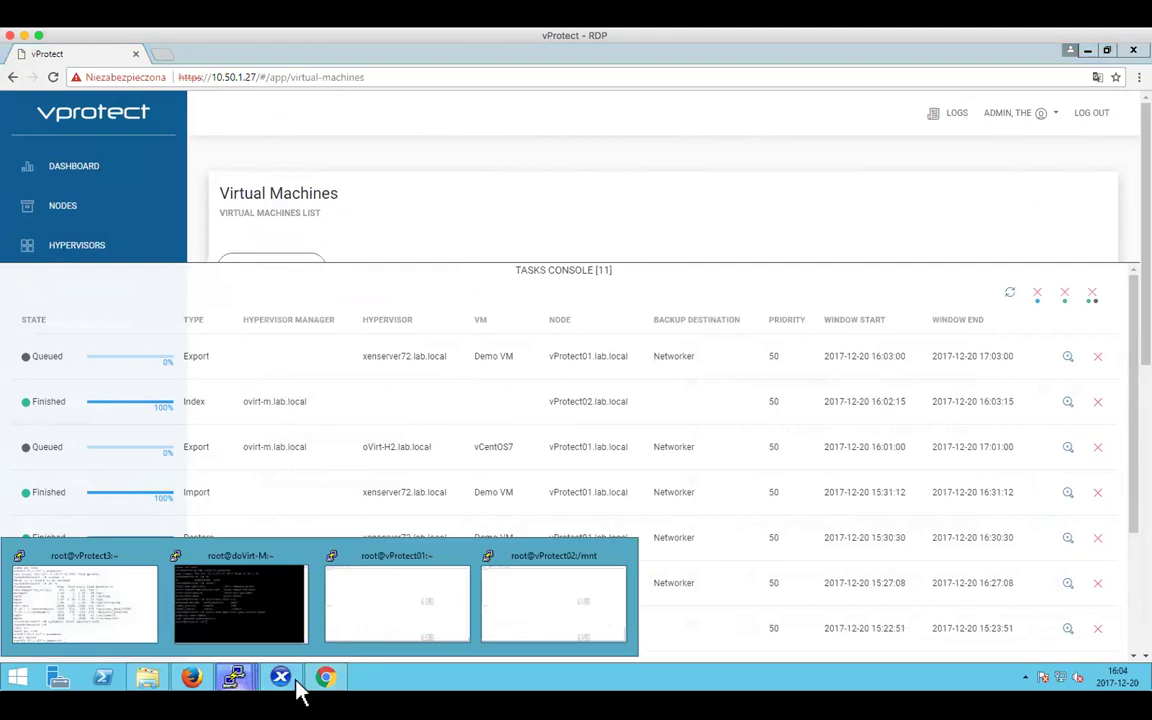
click(420, 614)
key(q)
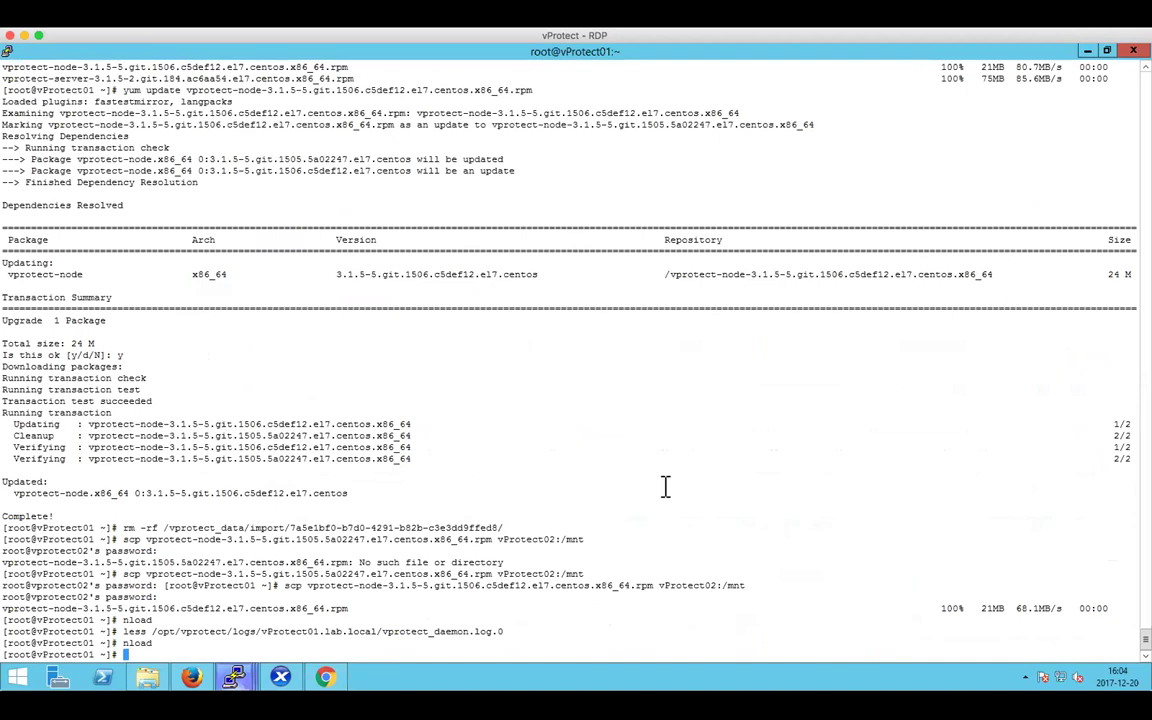
text(vprs)
key(BackSpace)
key(BackSpace)
text(otect status)
key(Return)
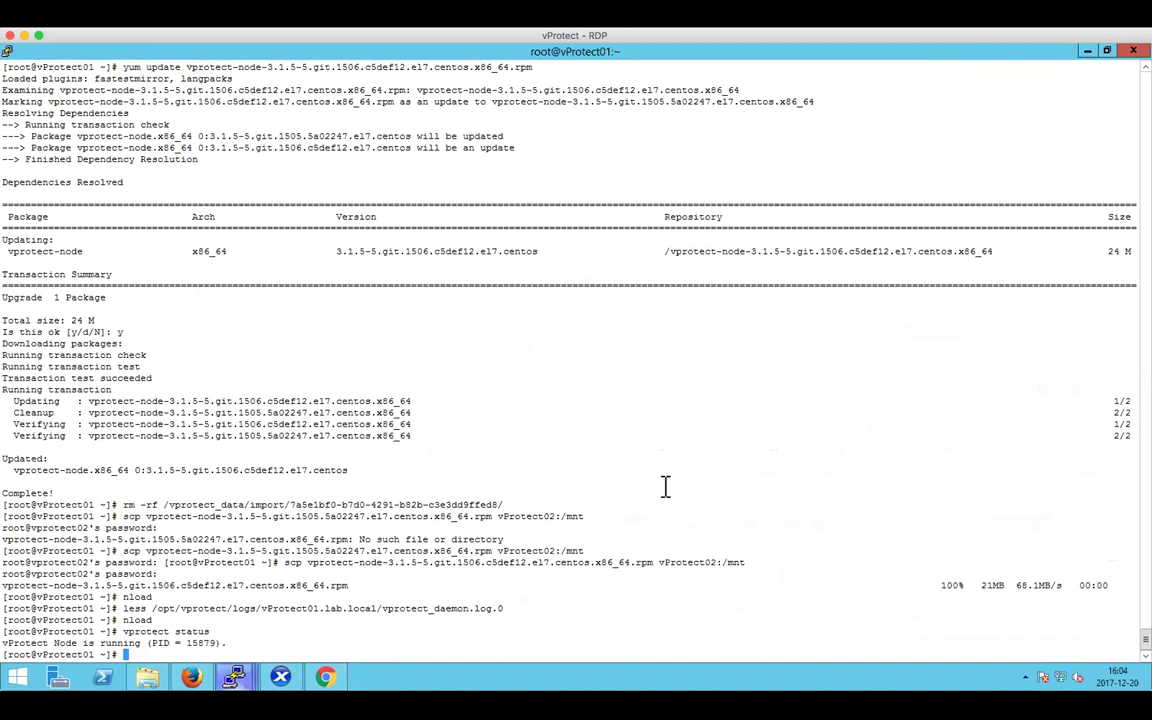
- Stop the vProtect01 node with 'vprotect stop' and return to the browser console
text(vprotect stop)
key(Return)
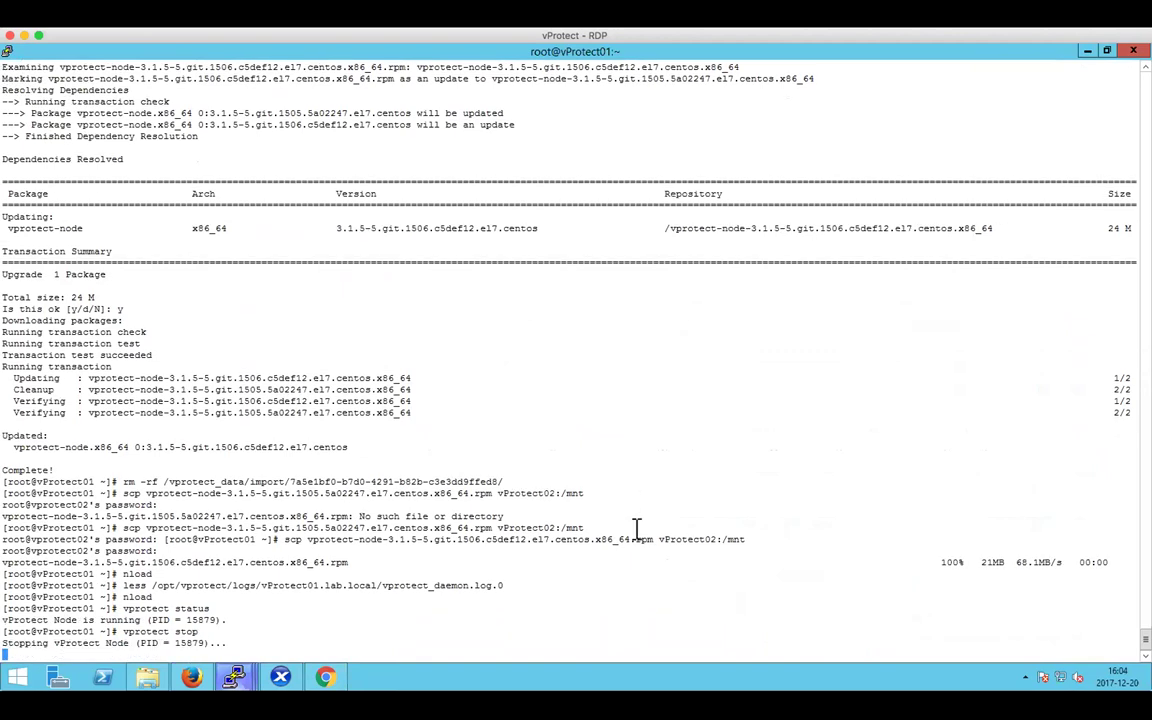
click(326, 678)
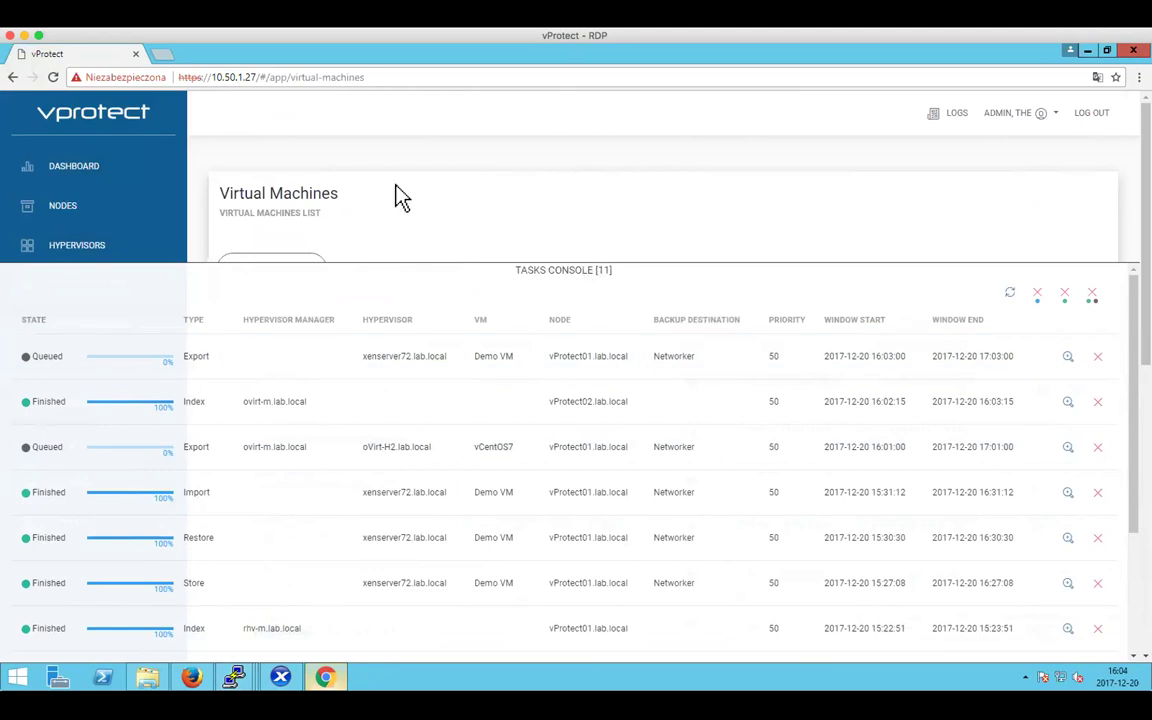
- Refresh the Nodes page to see vProtect01 Stopped, then list the Node Configurations
click(65, 208)
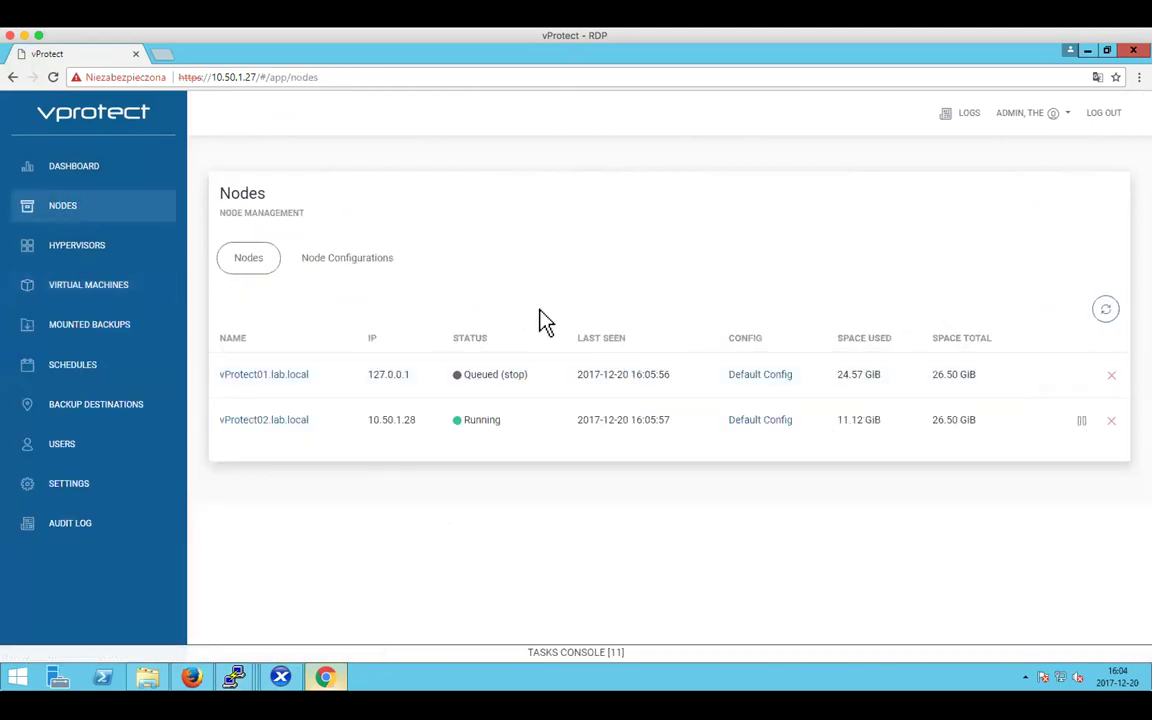
drag(838, 377, 878, 376)
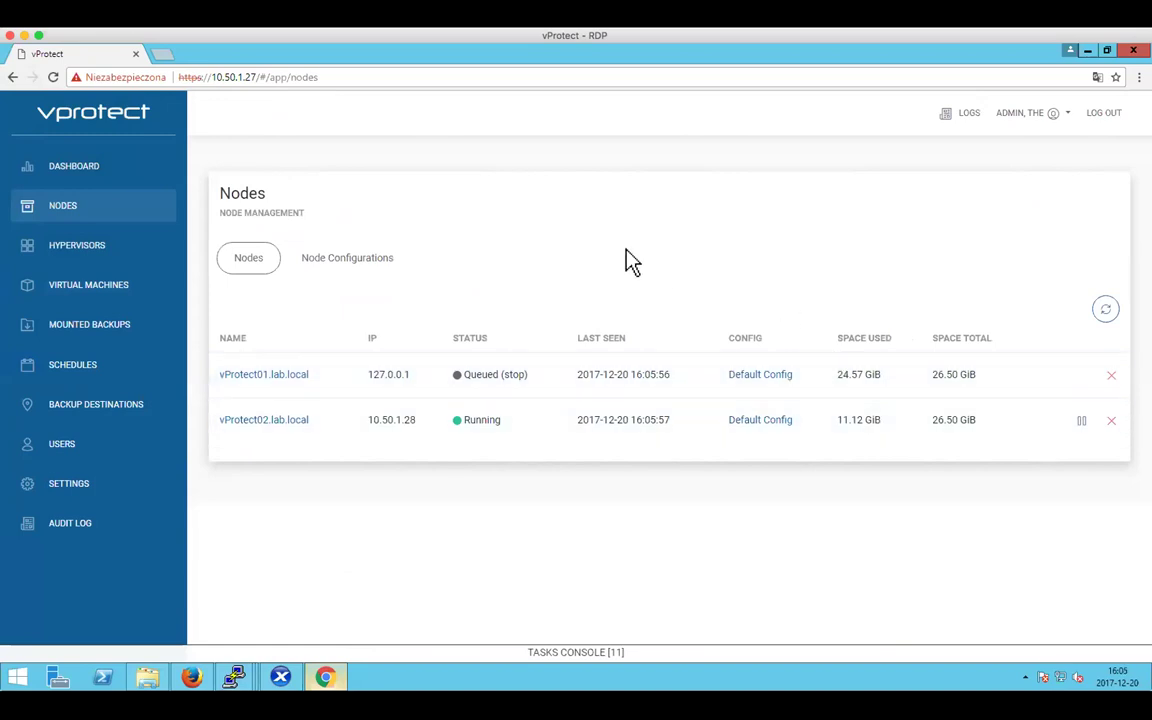
click(1105, 310)
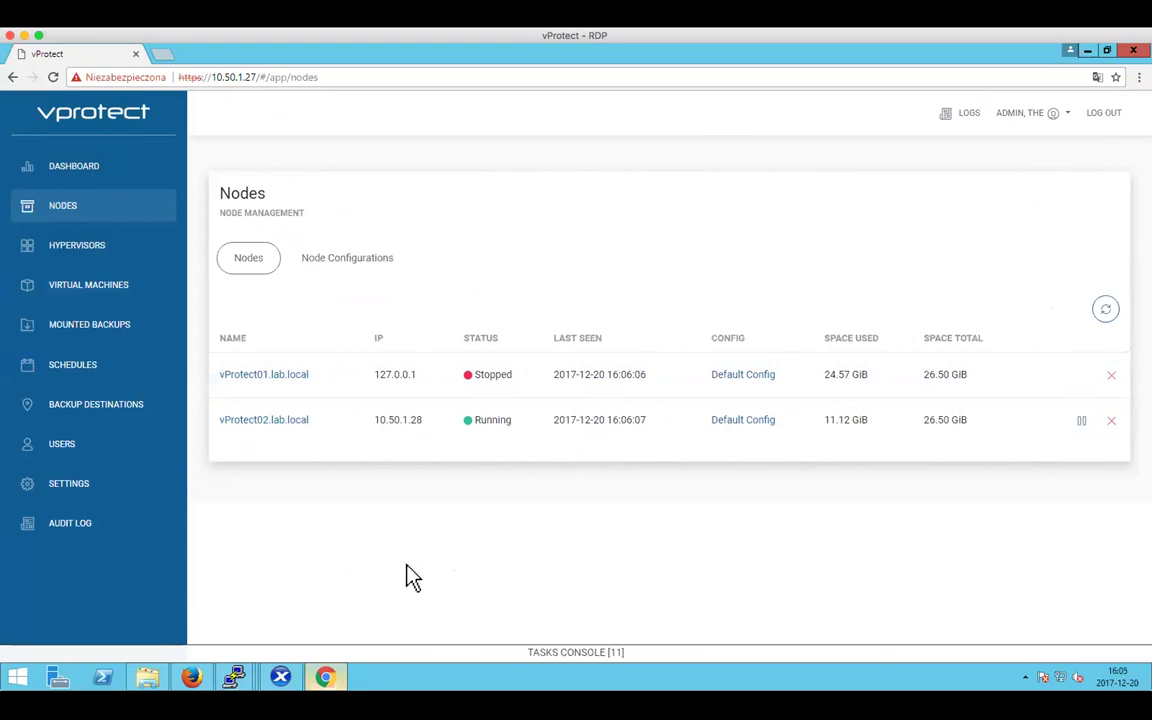
click(350, 259)
- Edit Default Config and expand the Tasks Console showing Demo VM and vCentOS7 exports Queued
click(280, 379)
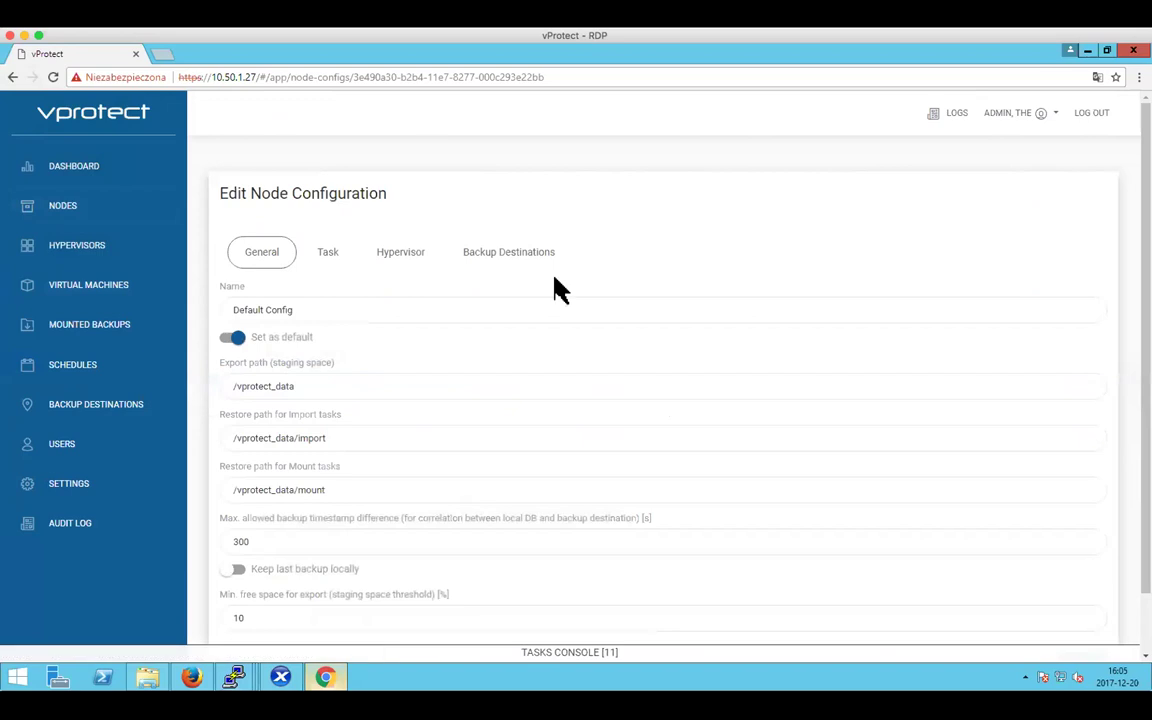
click(362, 607)
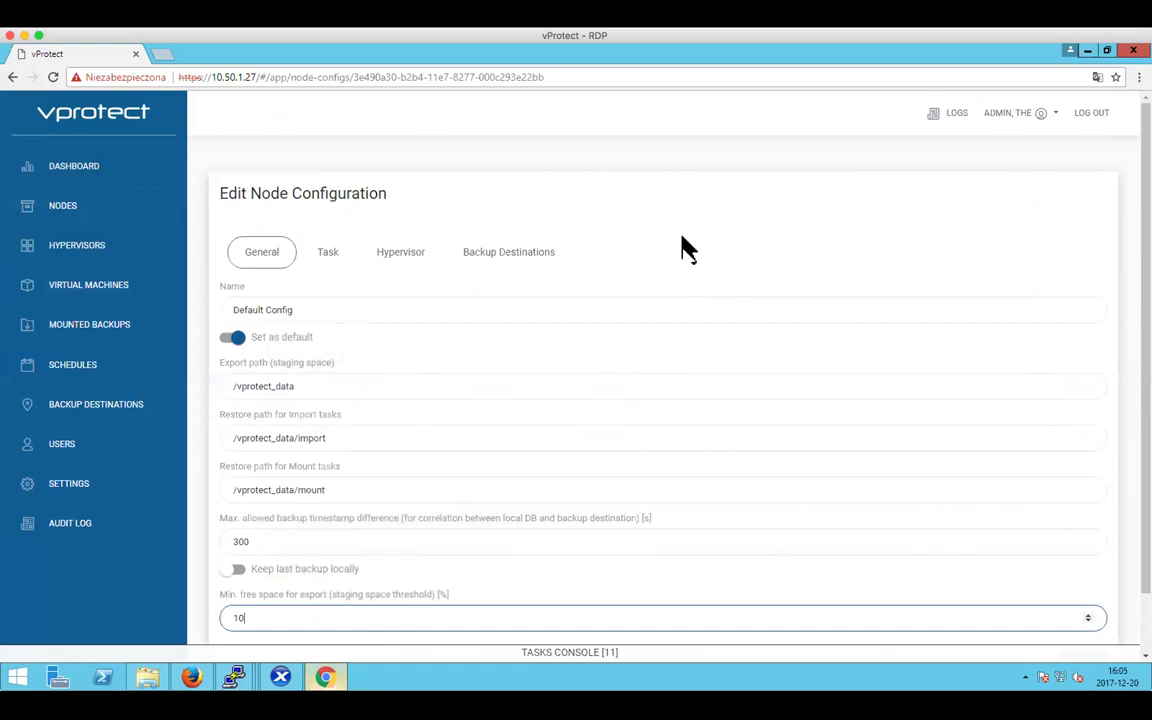
click(605, 653)
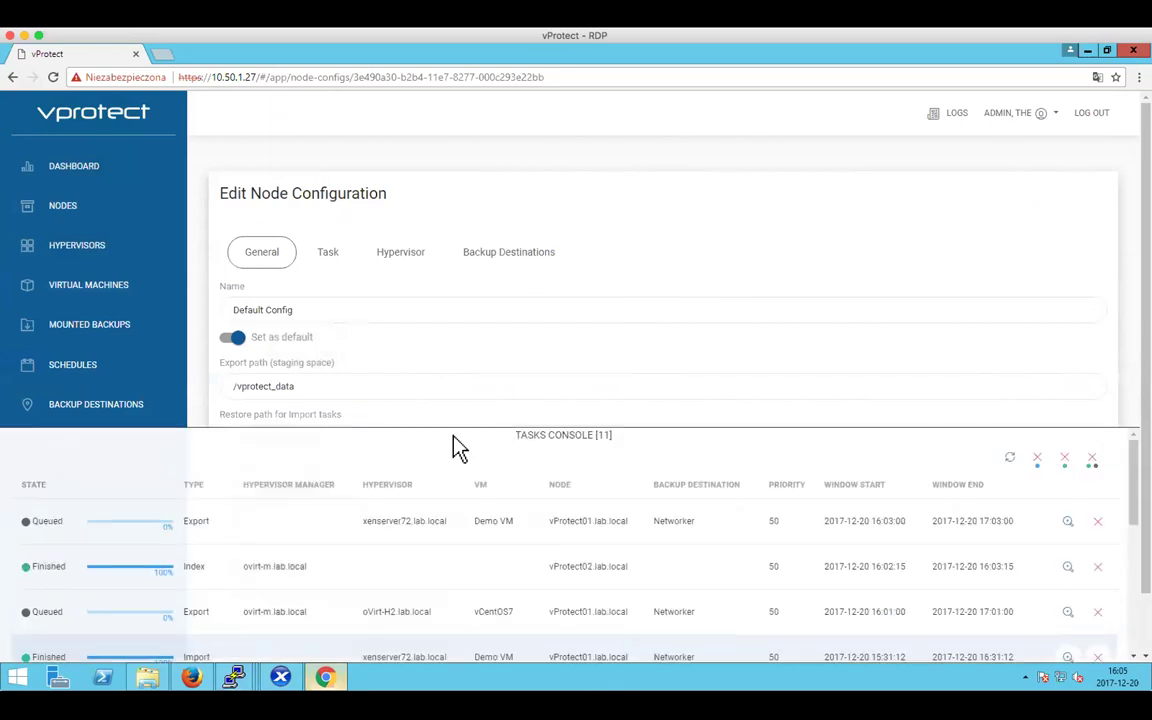
- List the home directory on vProtect01 with ls -l
mouse_move(236, 679)
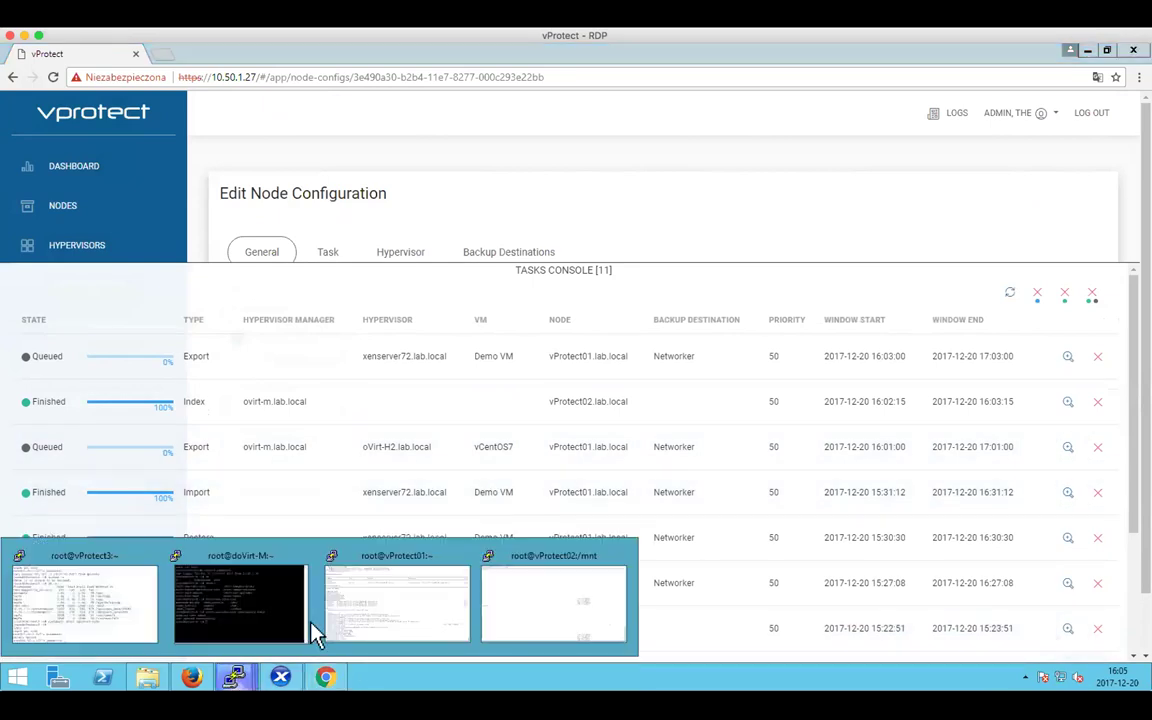
click(432, 612)
text(ls -l)
key(Return)
- Delete everything in /vprotect_data/import and list disk usage with df -h
text(rm -Rf /vprotect_d)
key(Tab)
key(Tab)
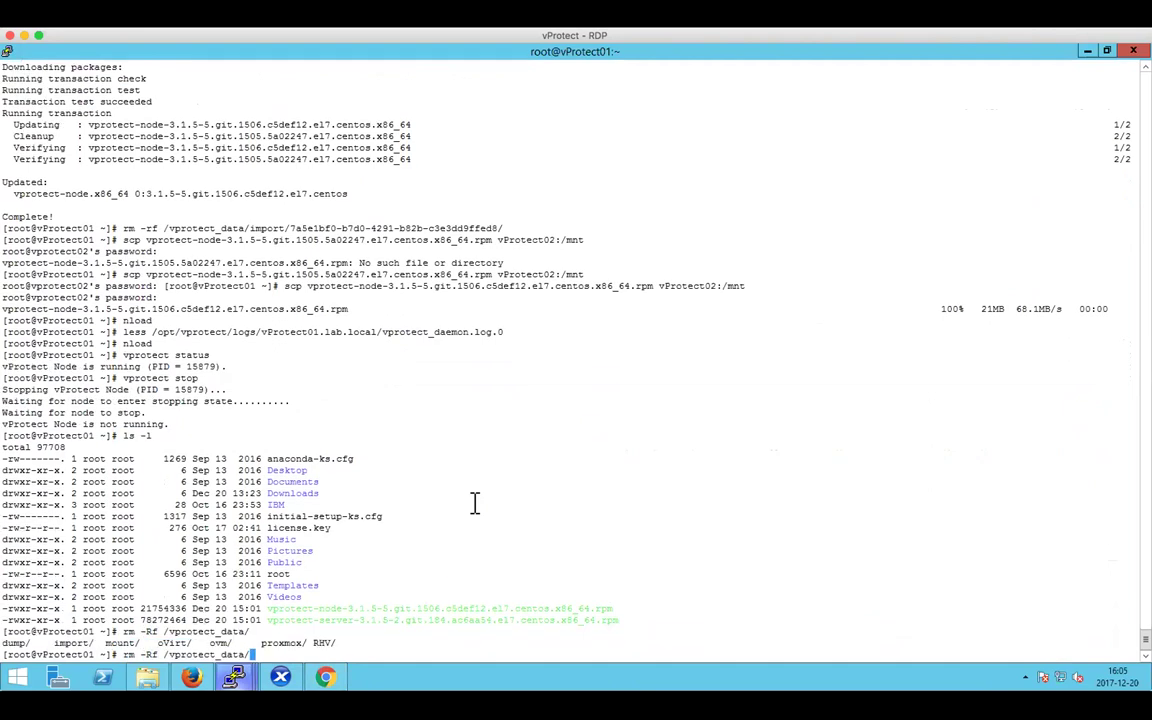
text(i)
key(Tab)
key(Tab)
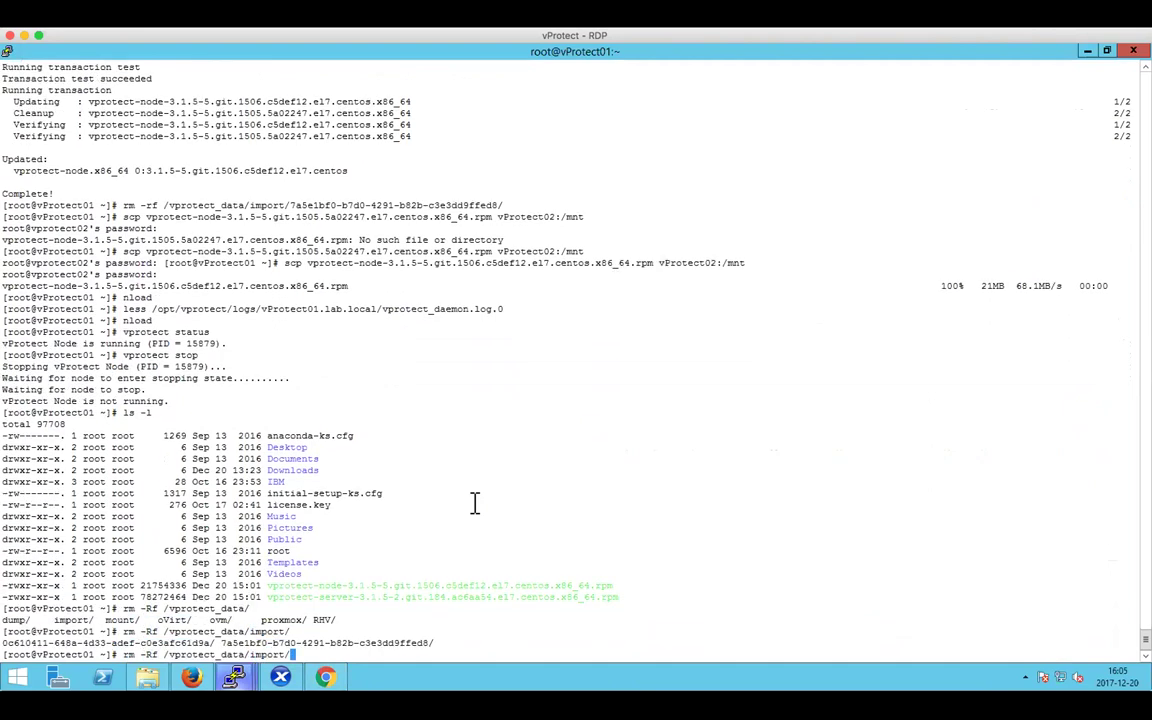
text(*)
key(Return)
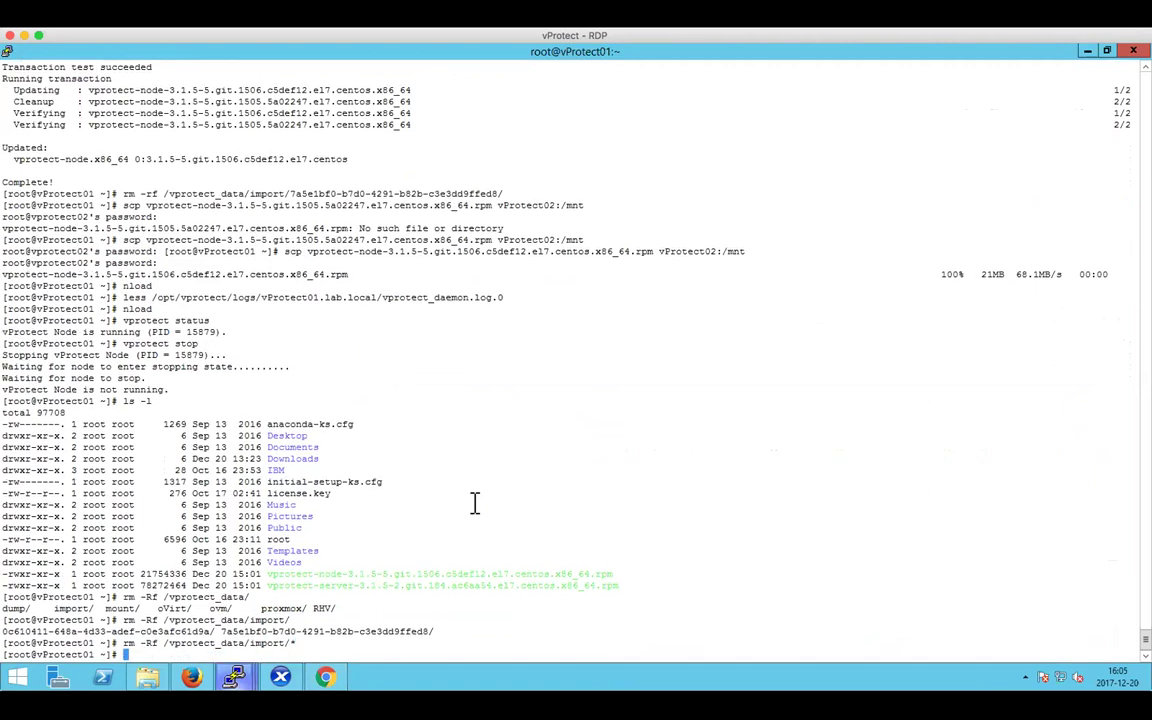
text(df -h)
key(Return)
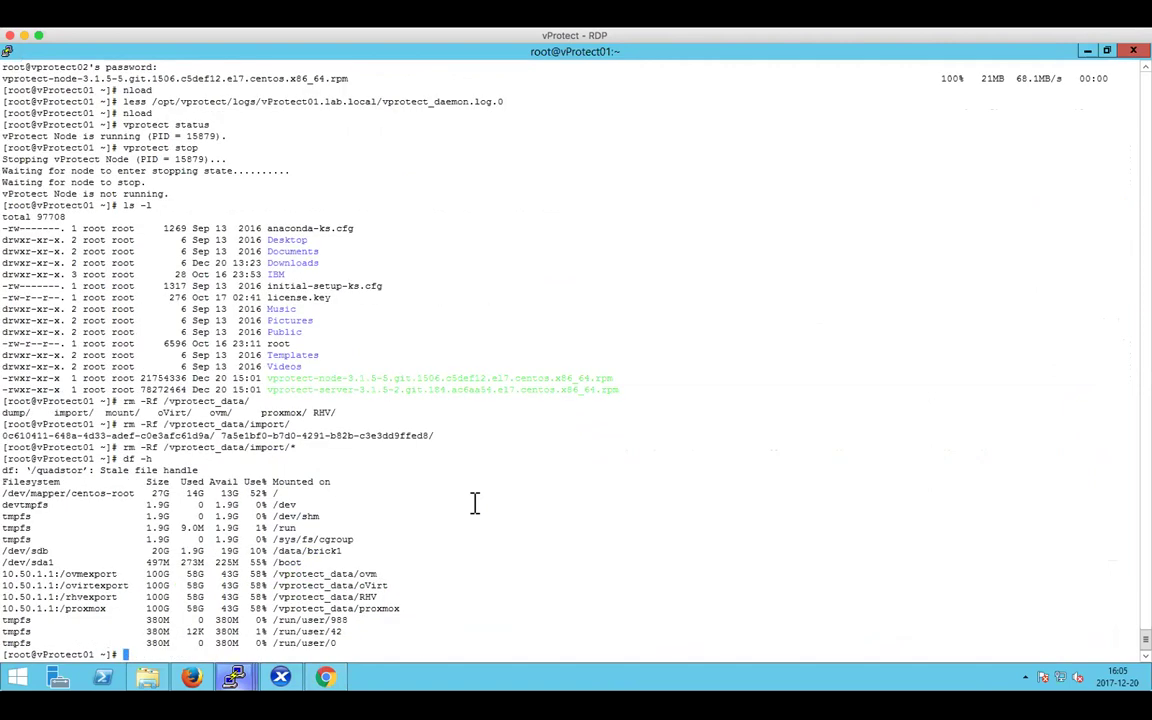
- Restart the vprotect-node service with systemctl, correcting the typo in the command
text(systemctl restart vprotect--)
key(BackSpace)
text(node)
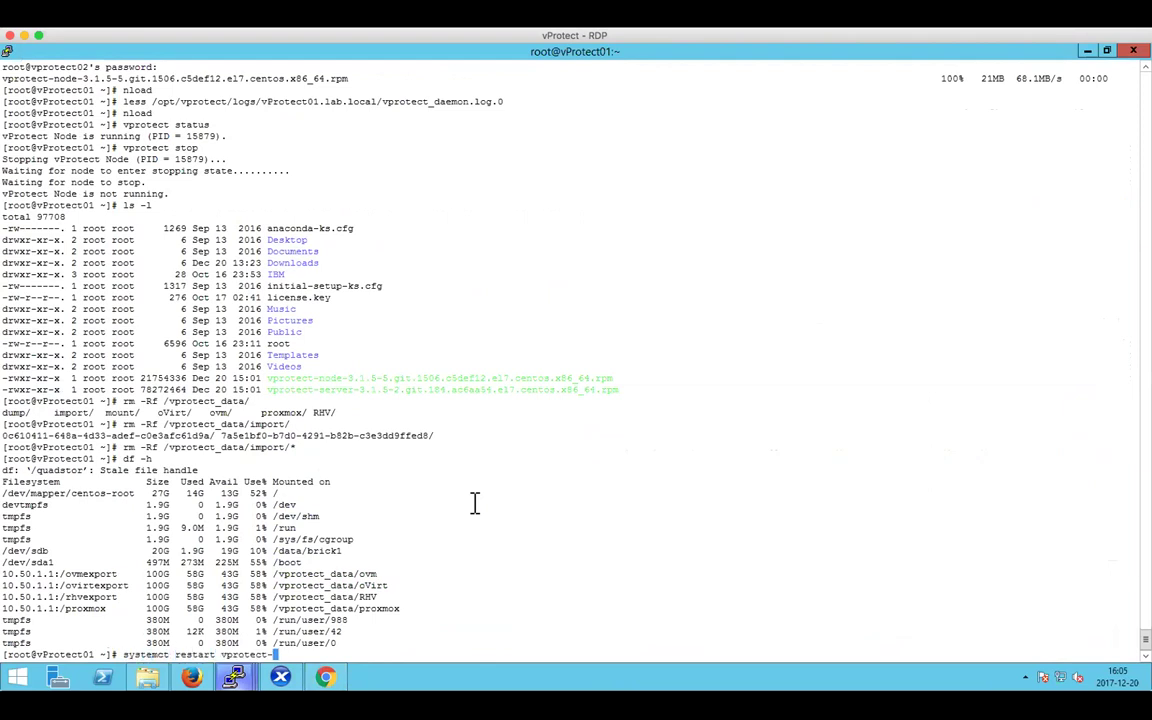
key(Return)
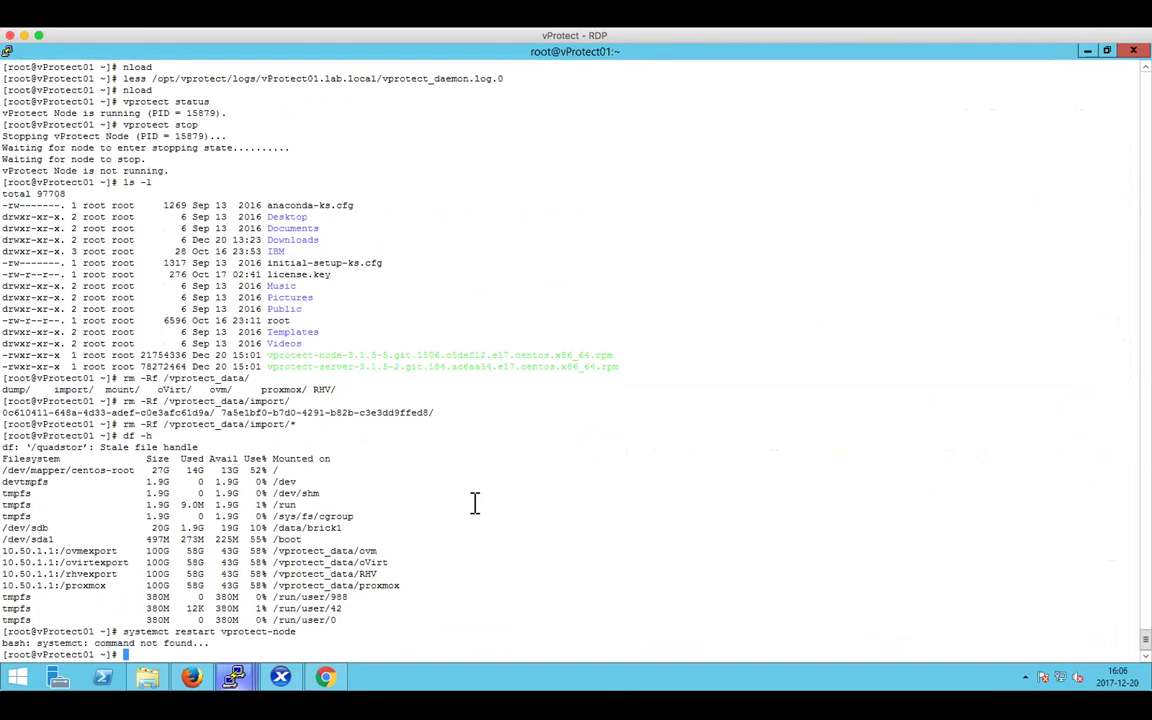
key(Up)
key(Left)
key(Left)
key(Left)
key(Left)
key(Left)
key(Left)
key(Left)
key(Left)
key(Left)
key(Left)
key(Left)
key(Left)
key(Left)
key(Left)
key(Left)
key(Left)
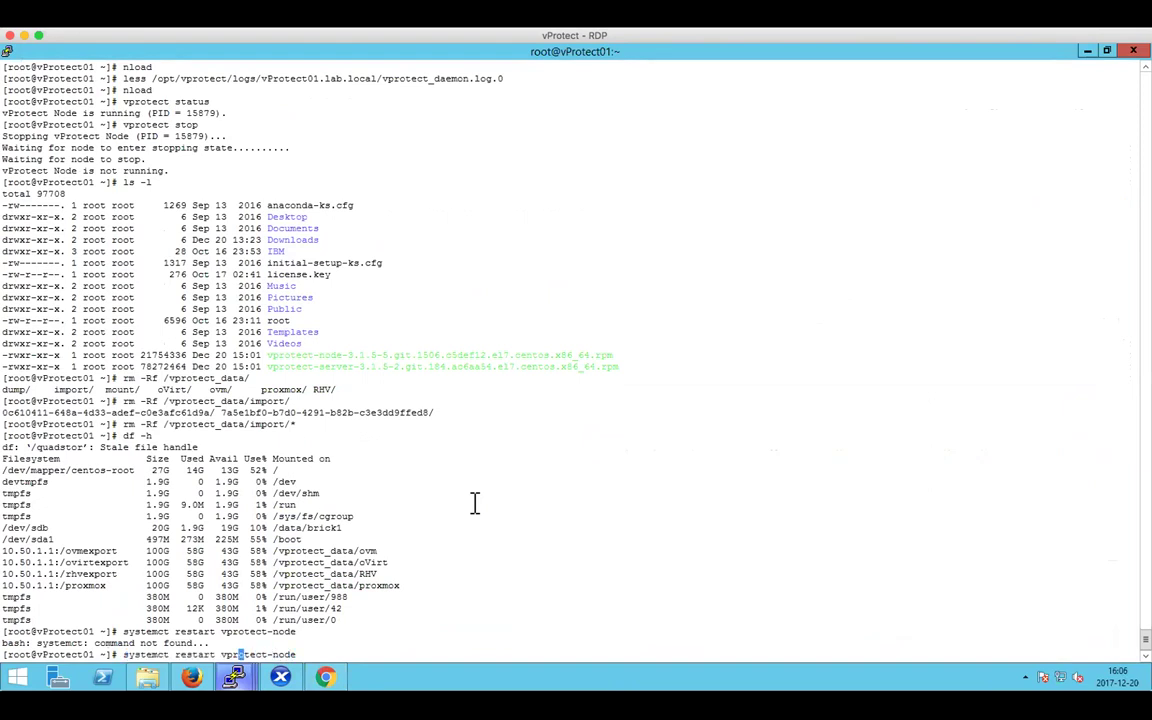
key(Left)
key(Left)
key(Left)
key(Left)
key(Left)
key(Left)
text(l)
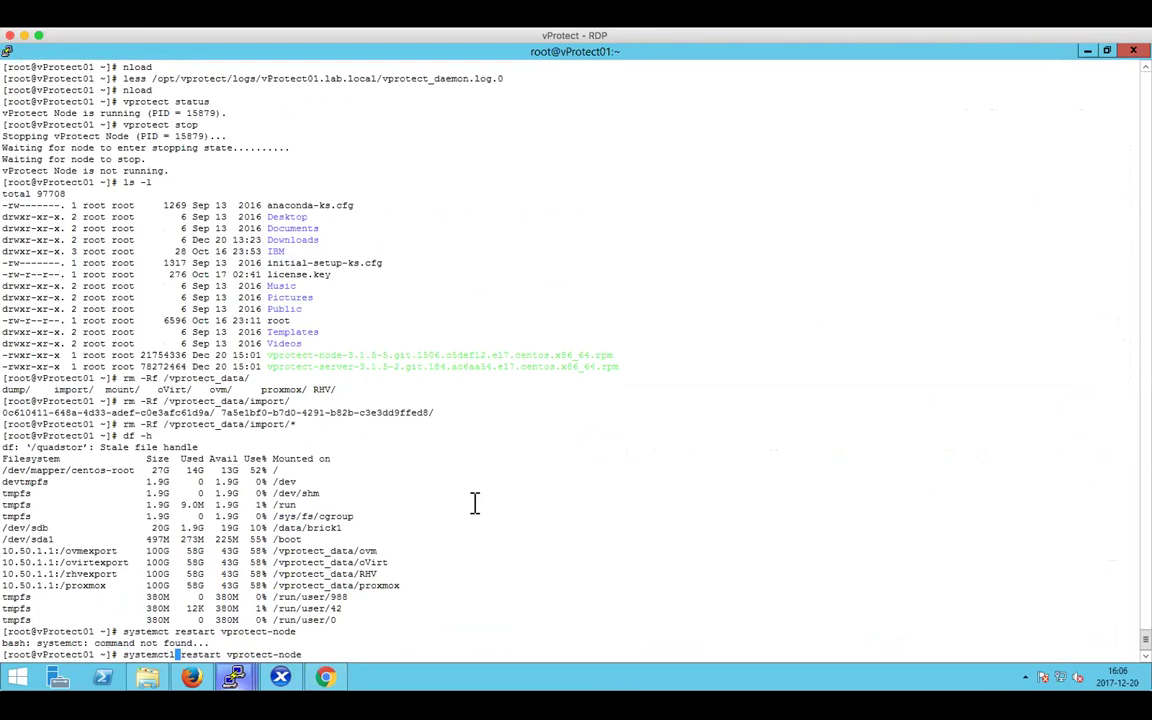
key(Return)
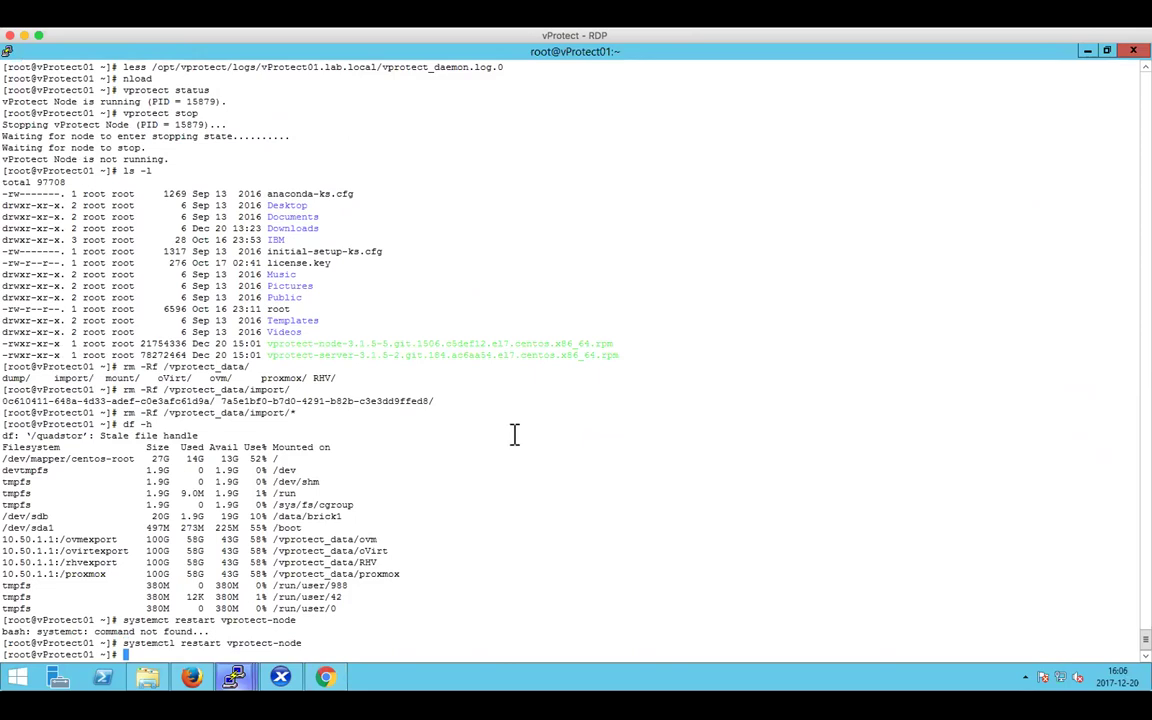
- Check both running Export tasks in vProtect, then show Demo VM's properties in XenCenter
click(330, 683)
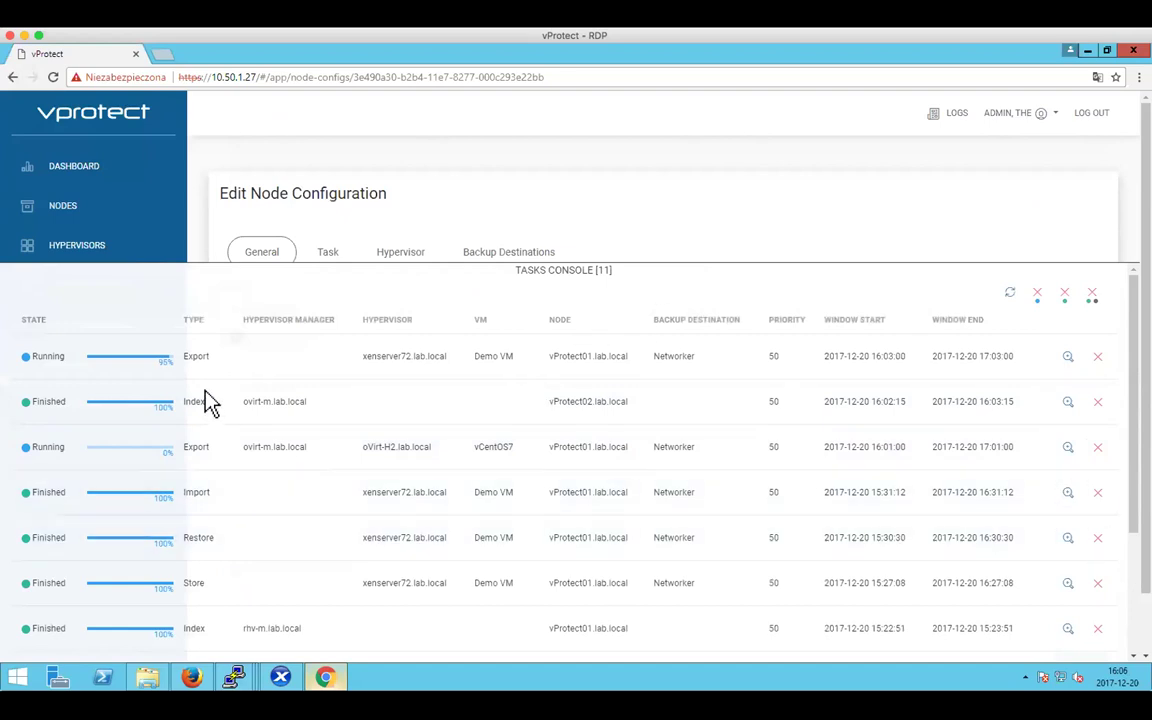
double_click(459, 356)
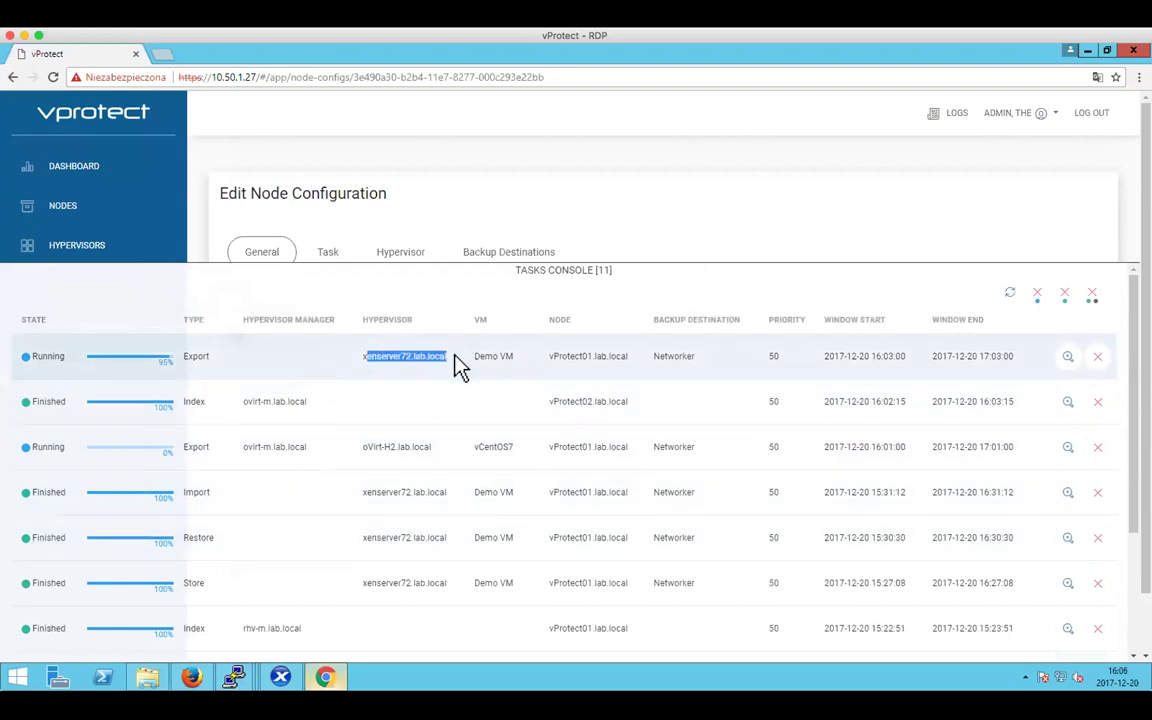
click(280, 677)
click(78, 177)
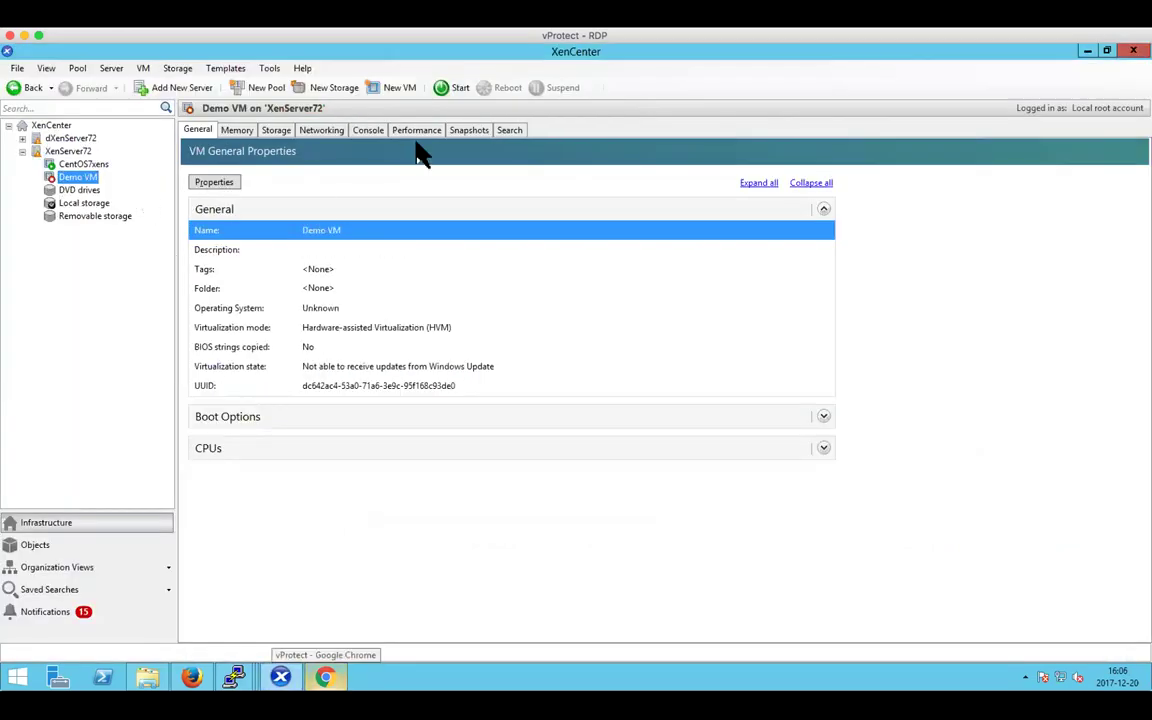
- View Demo VM's Console and Snapshots tabs, which show no snapshots, then return to vProtect
click(370, 131)
click(465, 131)
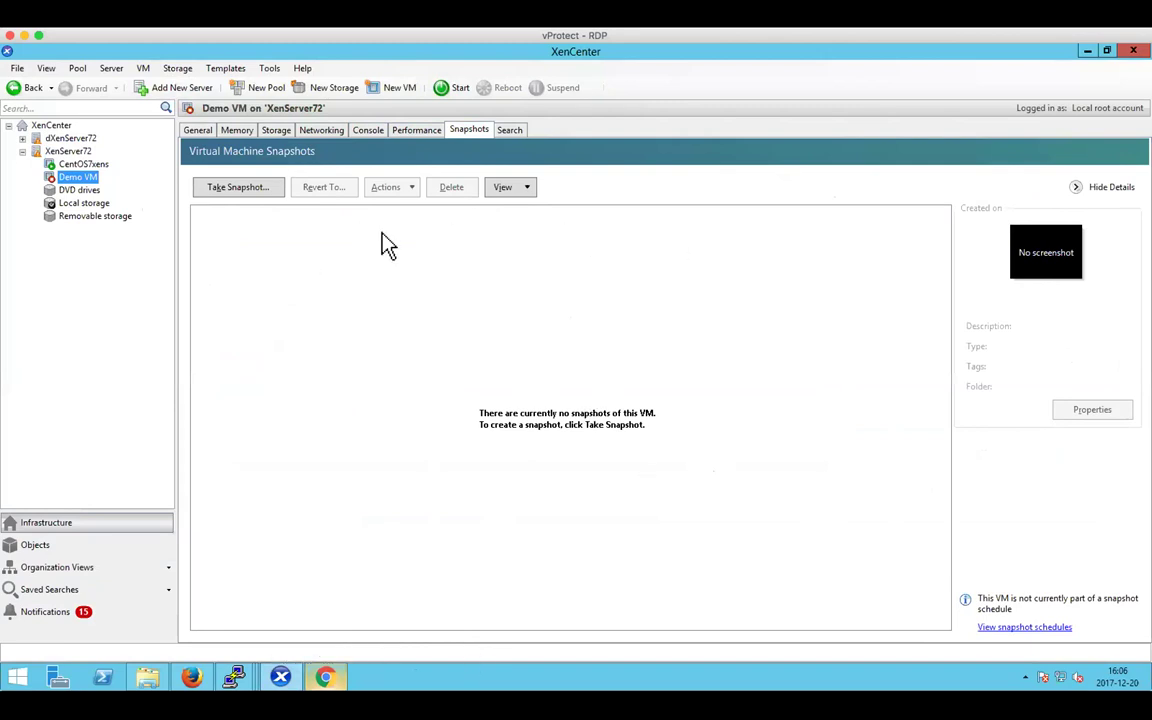
click(326, 679)
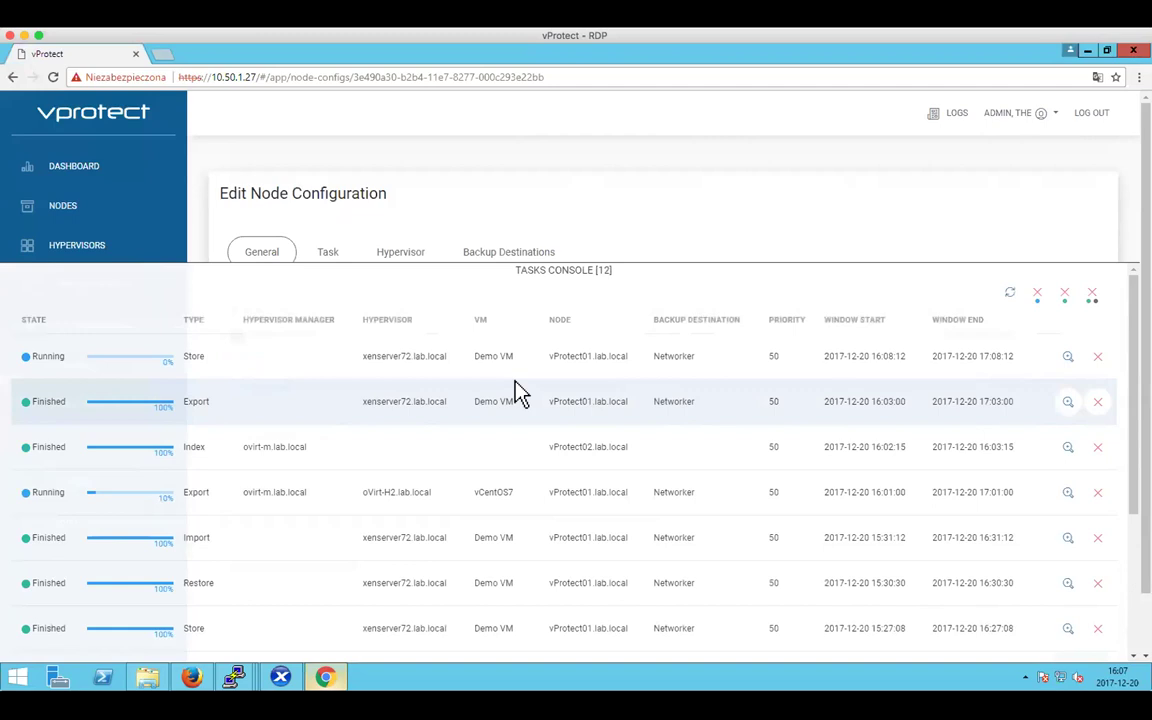
- Collapse the Tasks Console and open CentOS7xens details from the Virtual Machines list
click(587, 274)
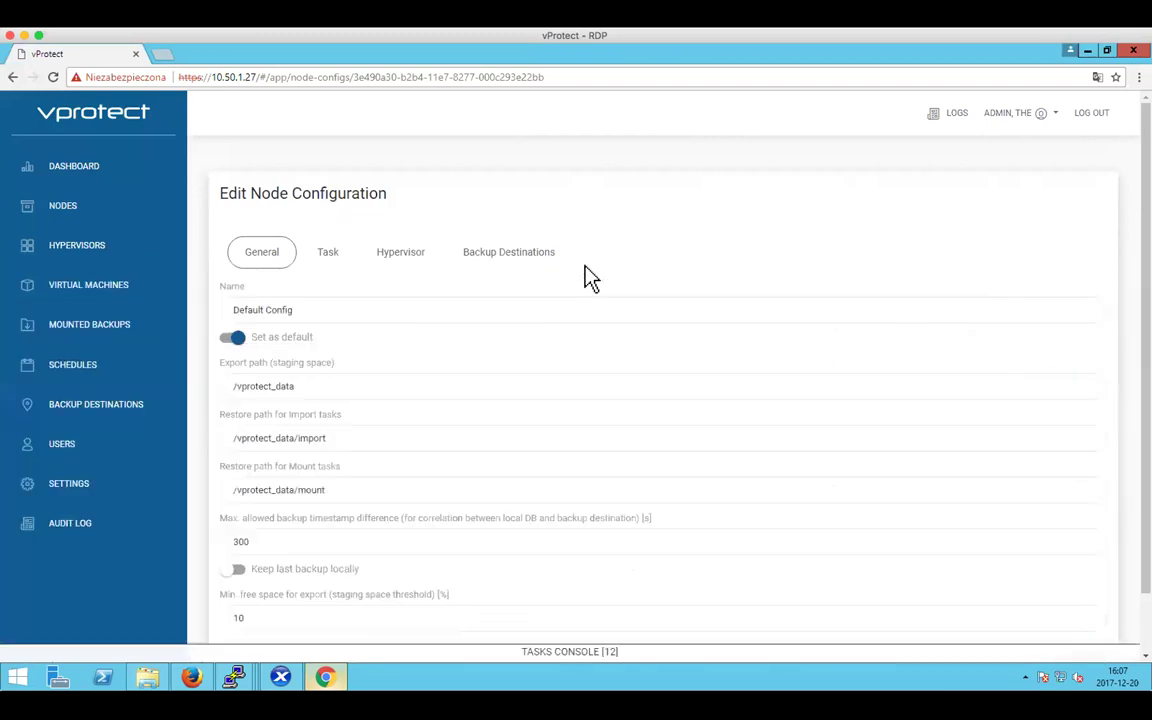
click(110, 292)
scroll(505, 318, down, 1)
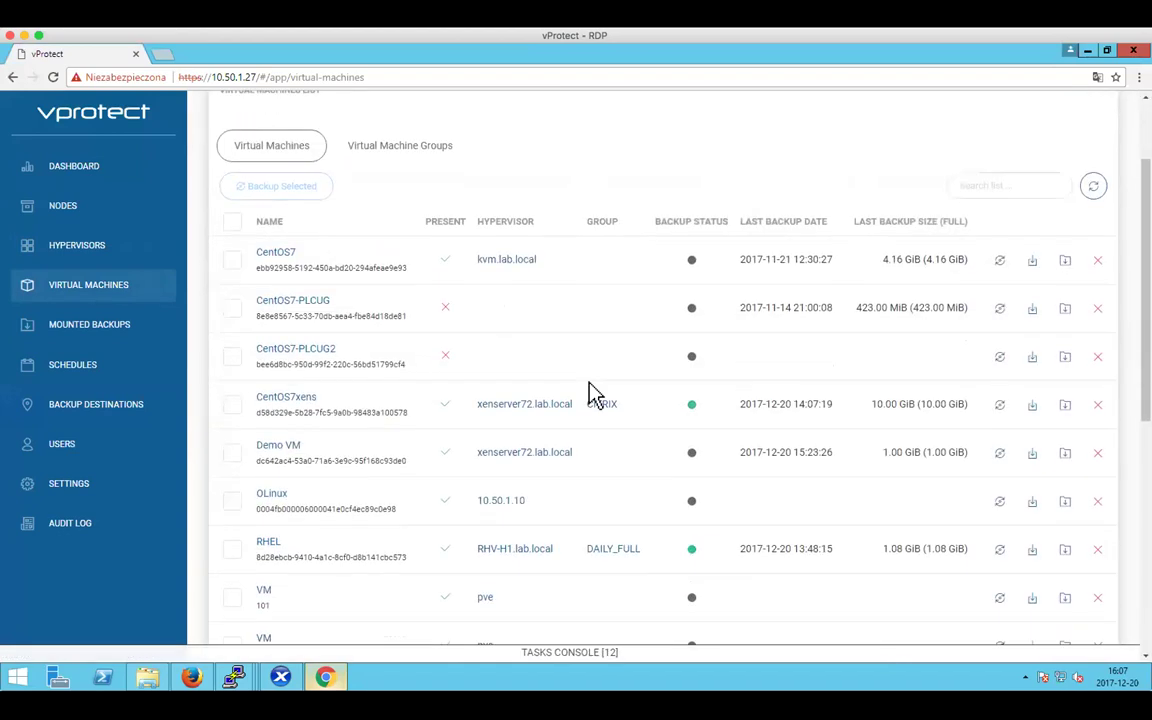
scroll(638, 370, down, 1)
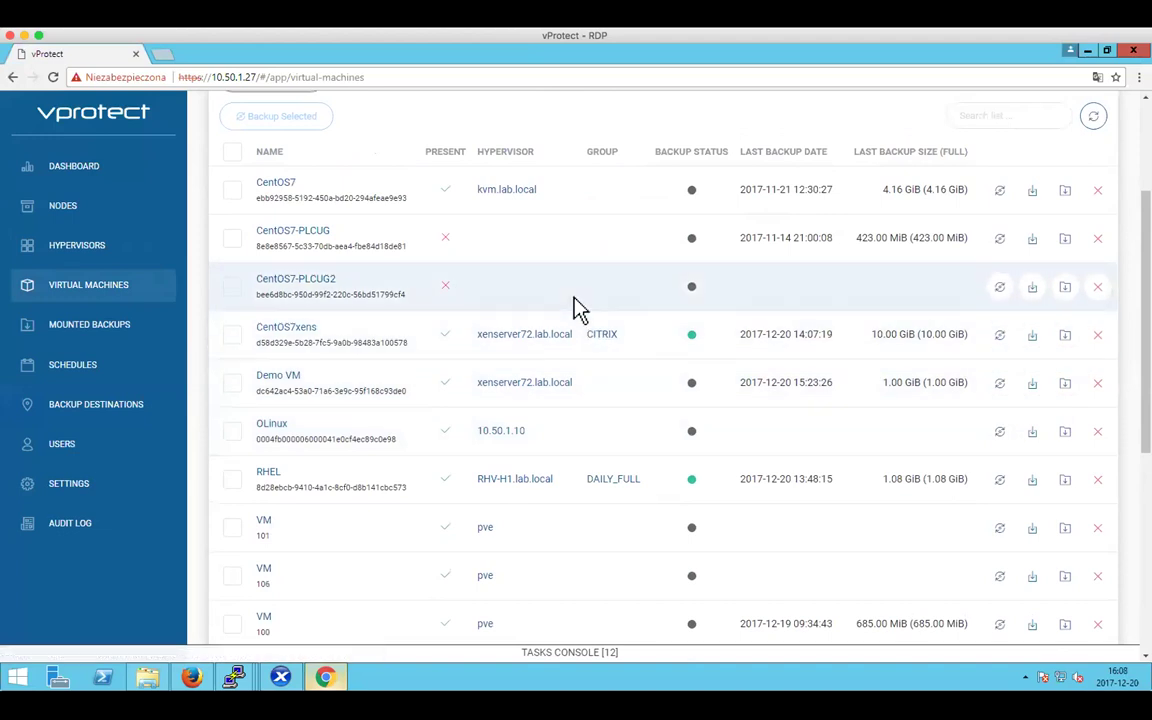
click(300, 329)
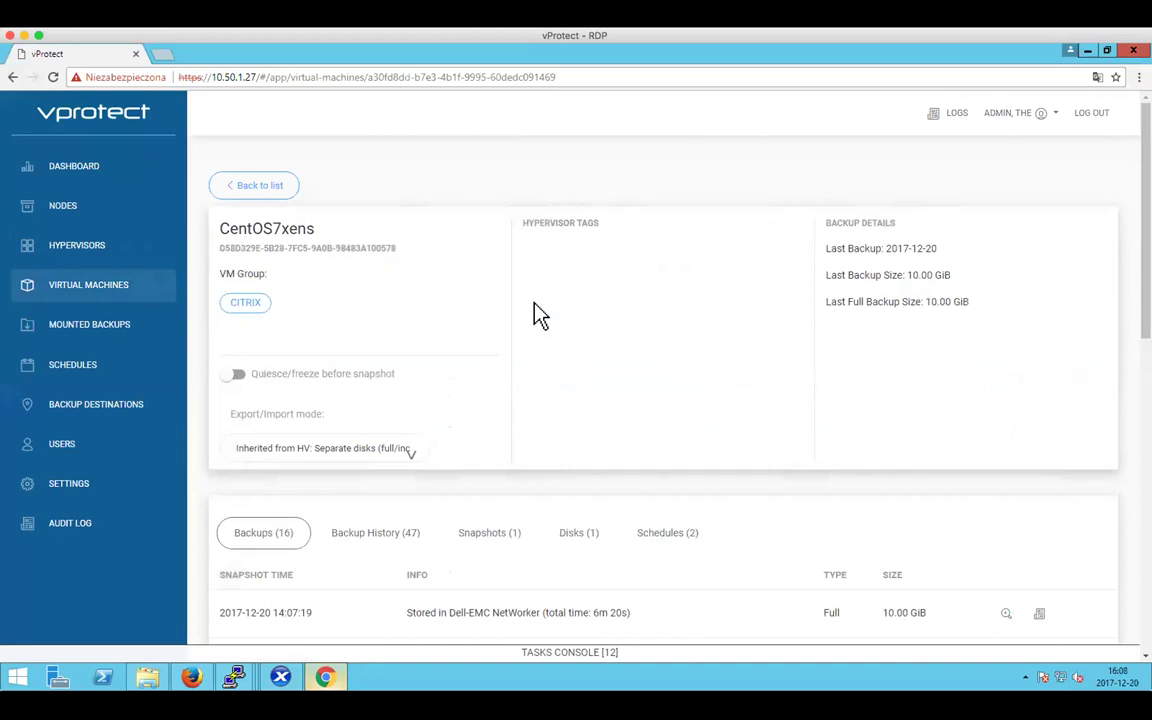
click(489, 532)
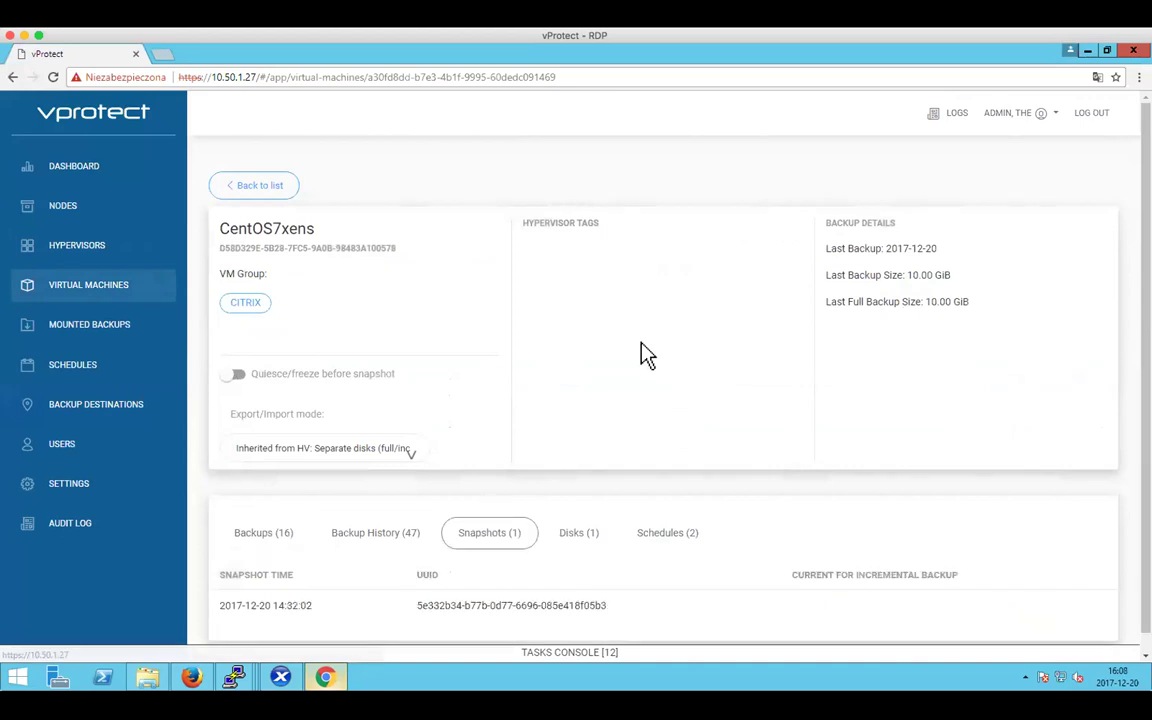
scroll(635, 347, down, 1)
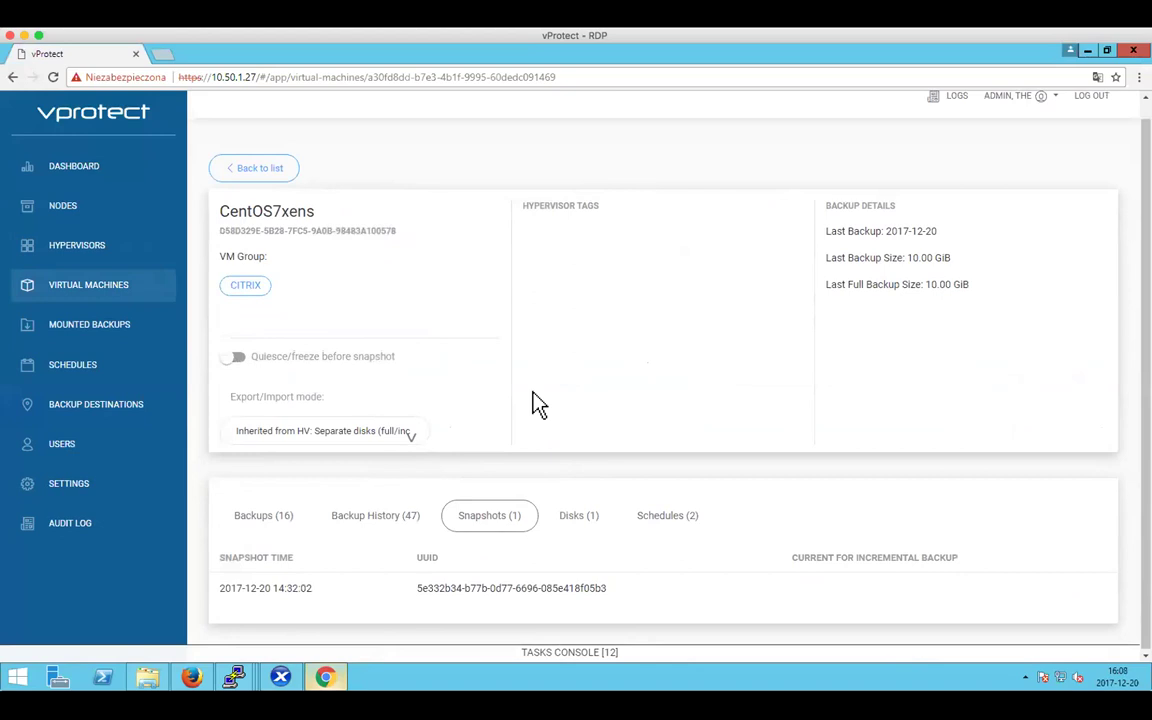
click(576, 515)
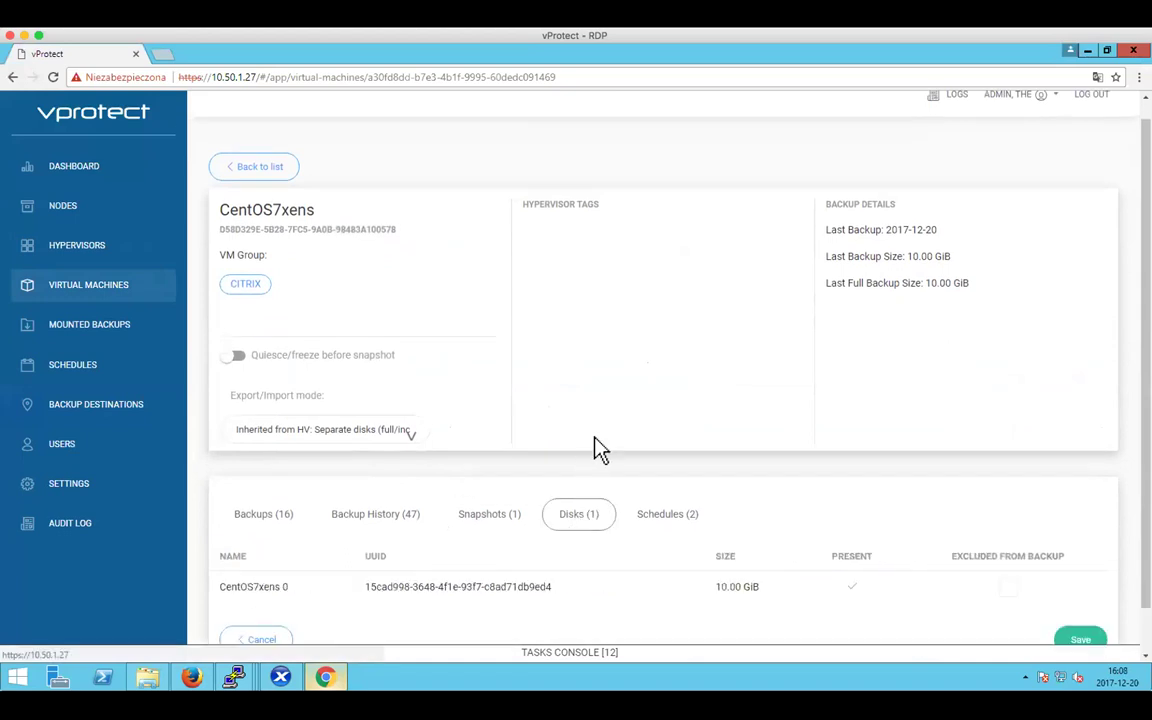
scroll(745, 308, down, 1)
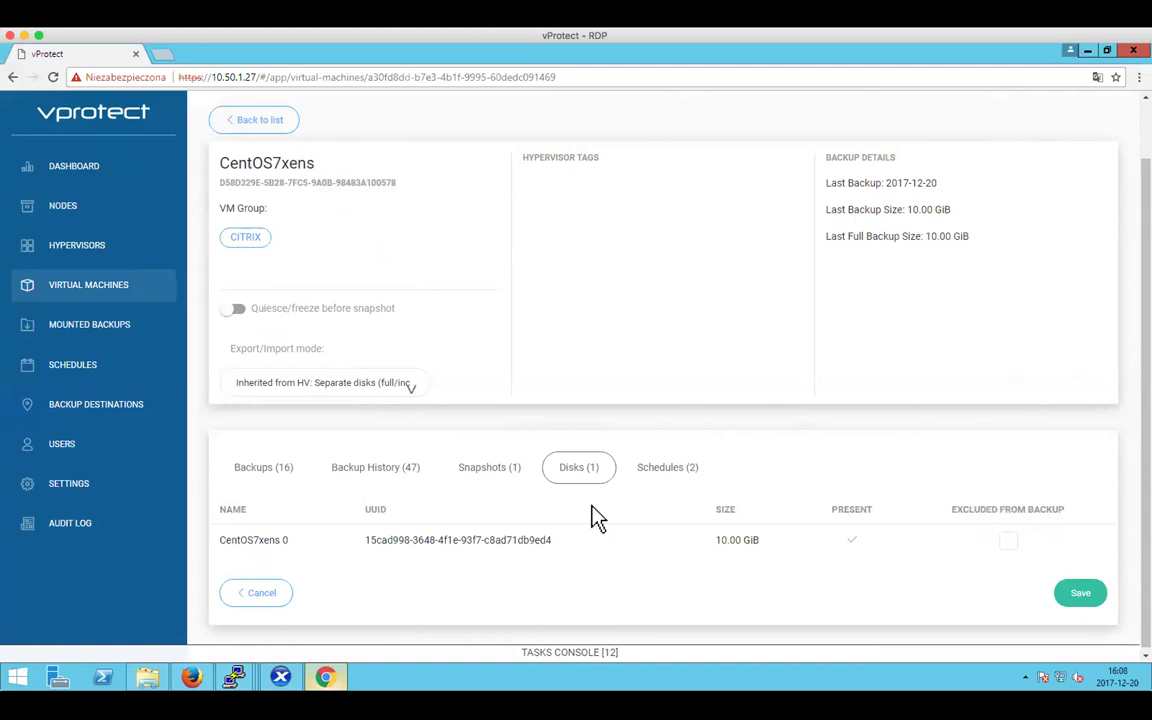
click(370, 388)
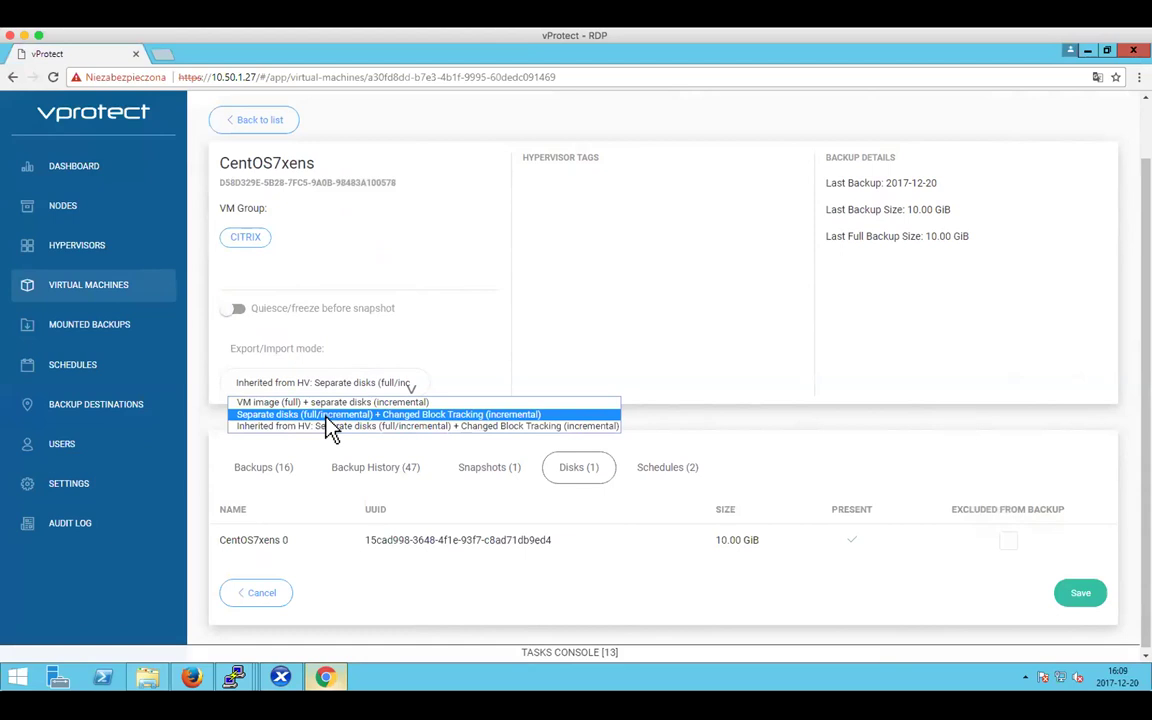
click(575, 345)
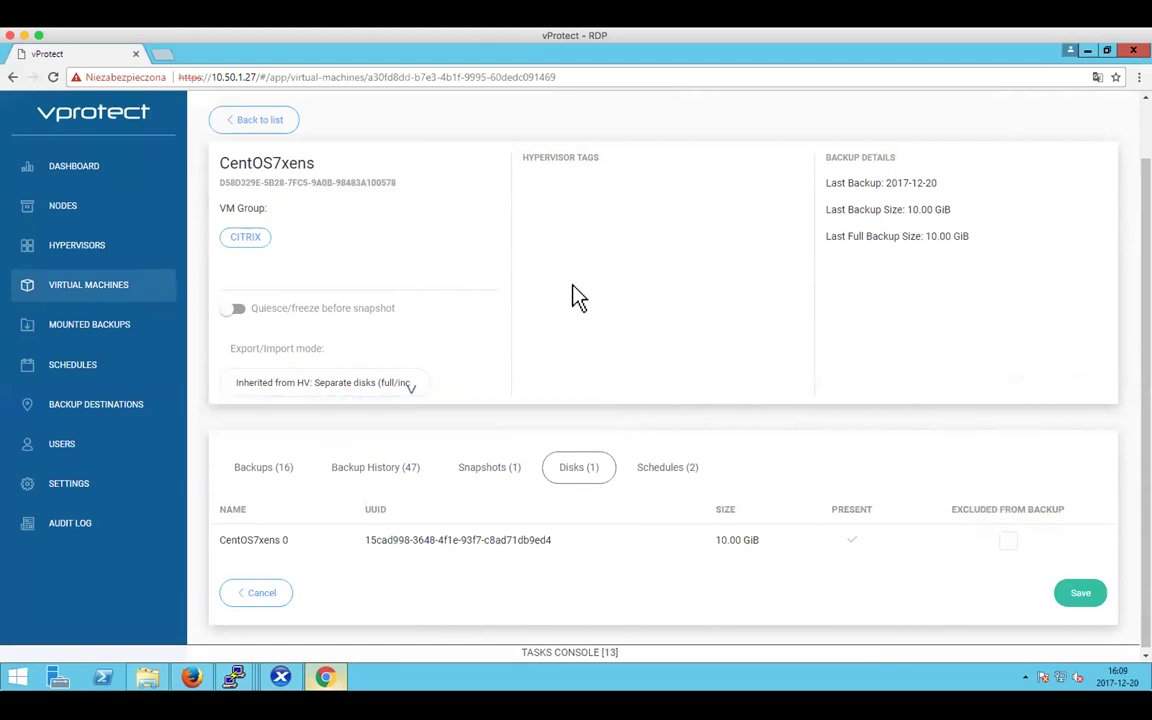
click(253, 121)
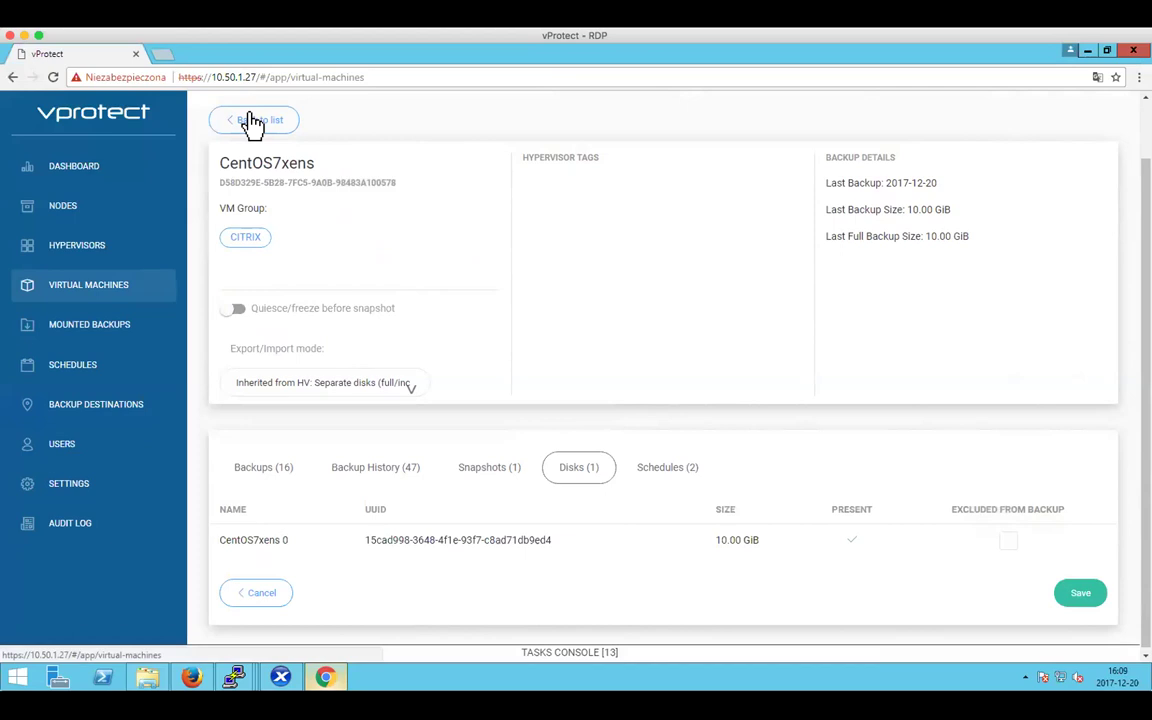
scroll(789, 305, down, 2)
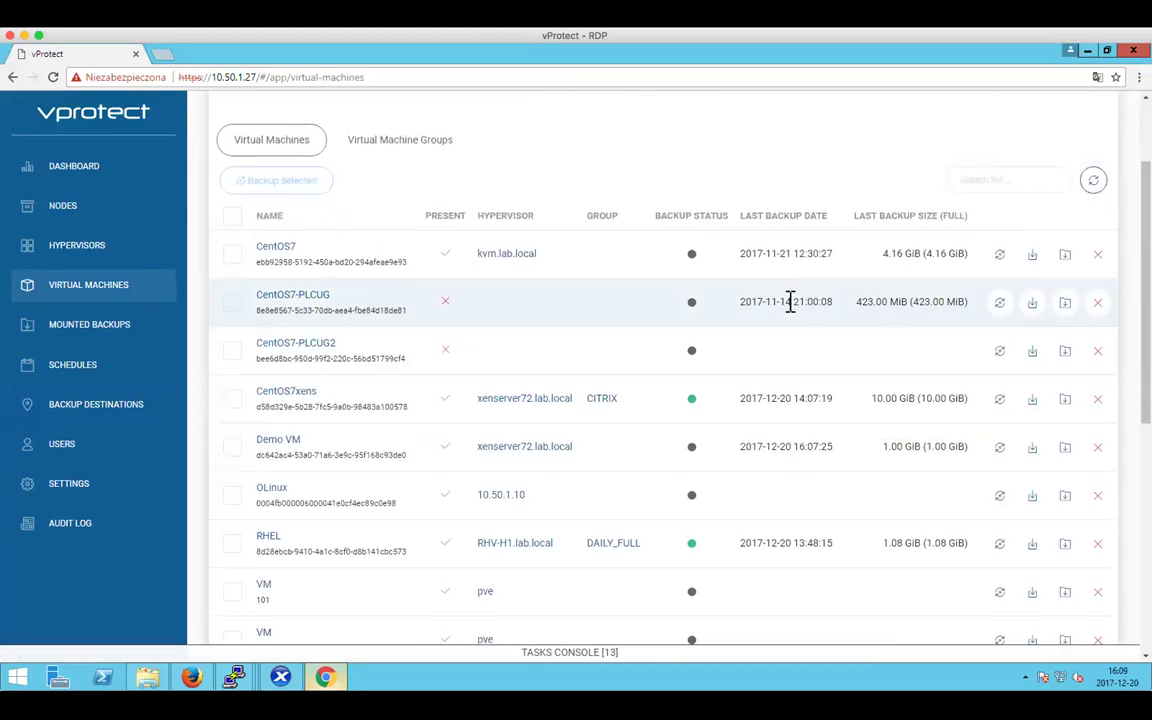
scroll(789, 302, down, 2)
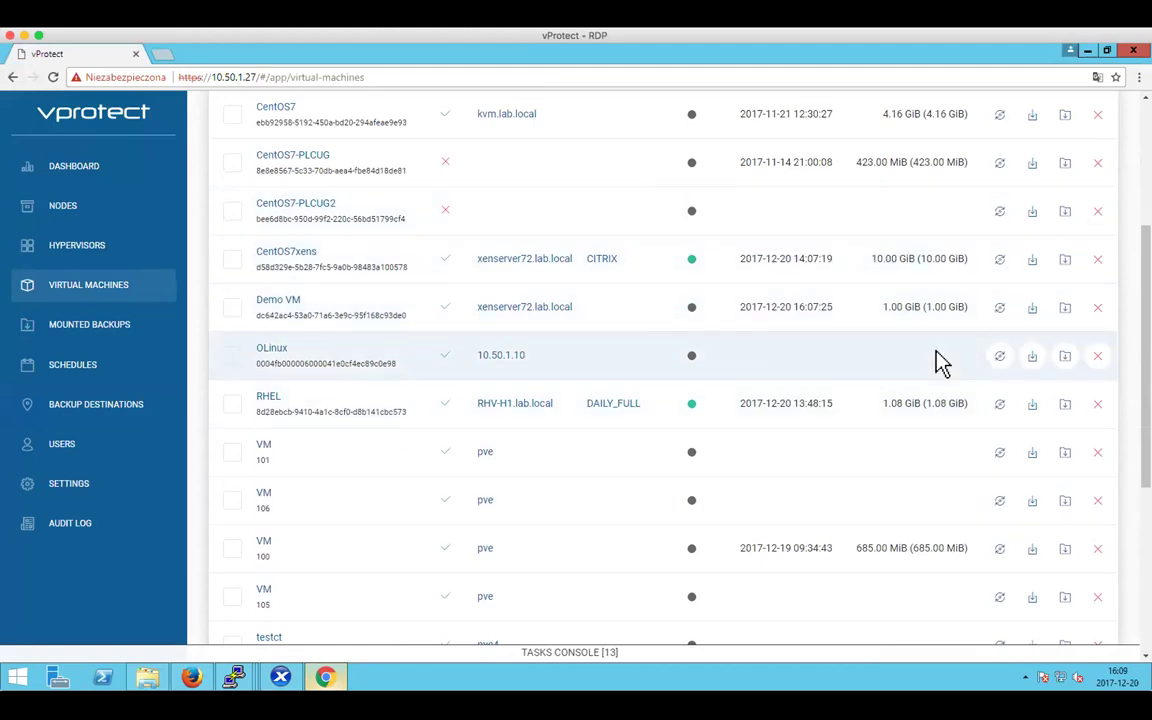
scroll(926, 372, up, 3)
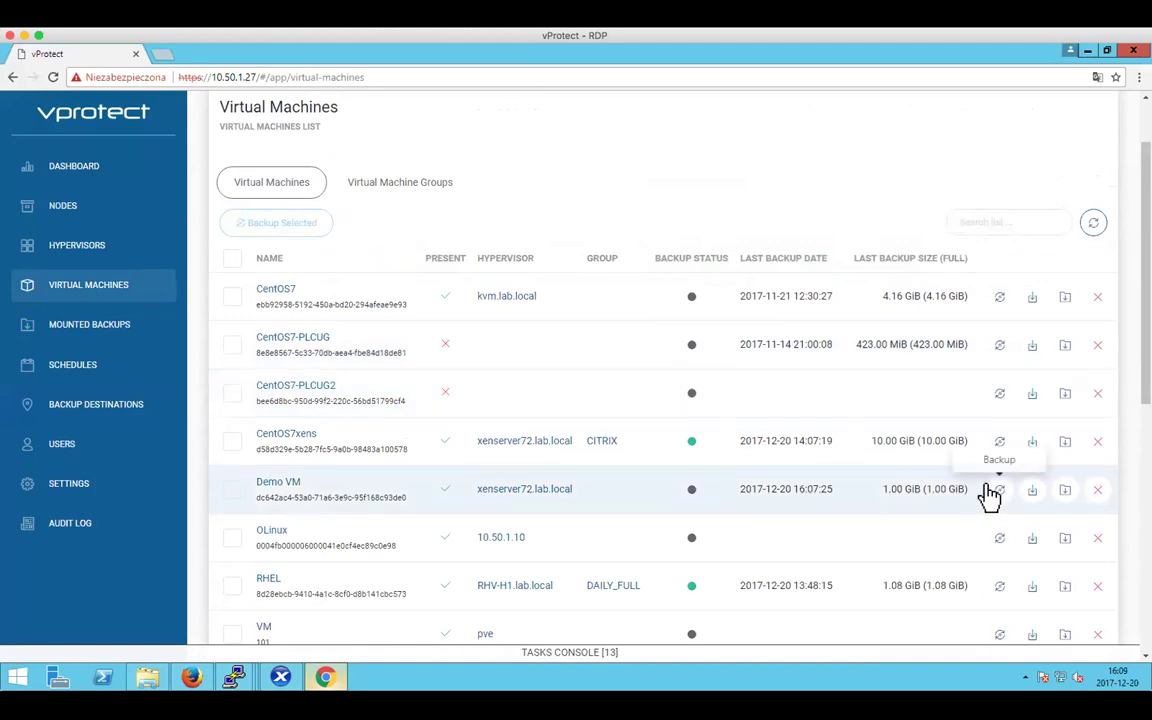
drag(883, 492, 944, 489)
click(937, 489)
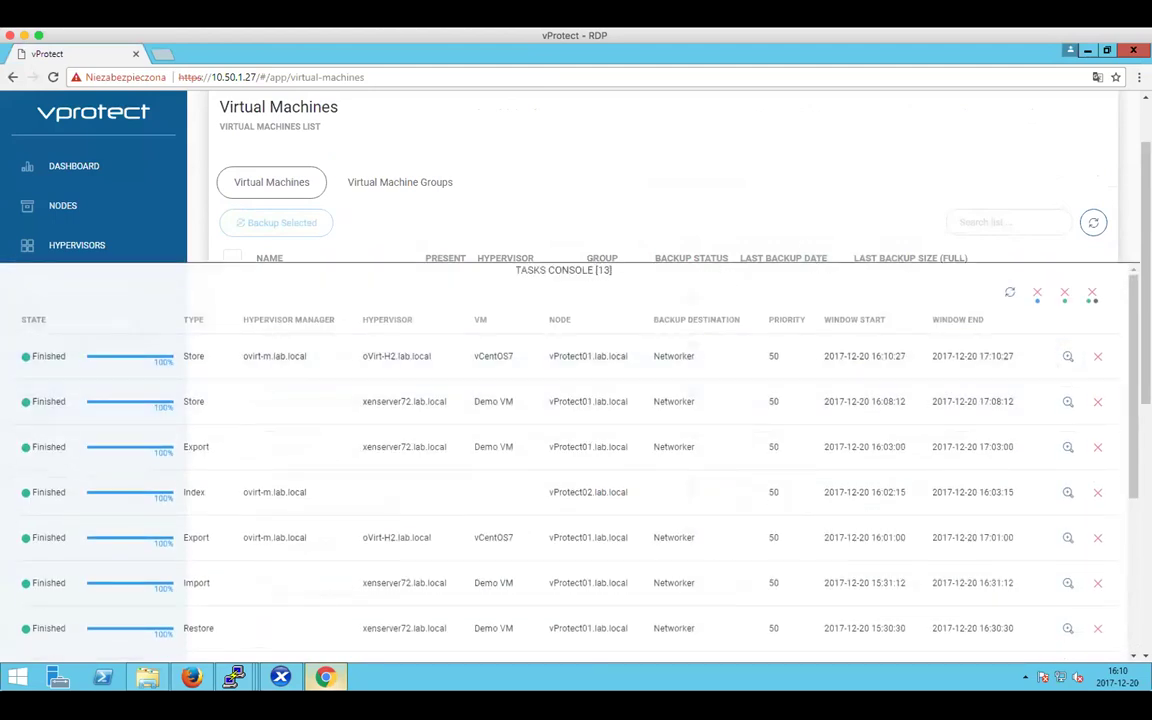
click(596, 270)
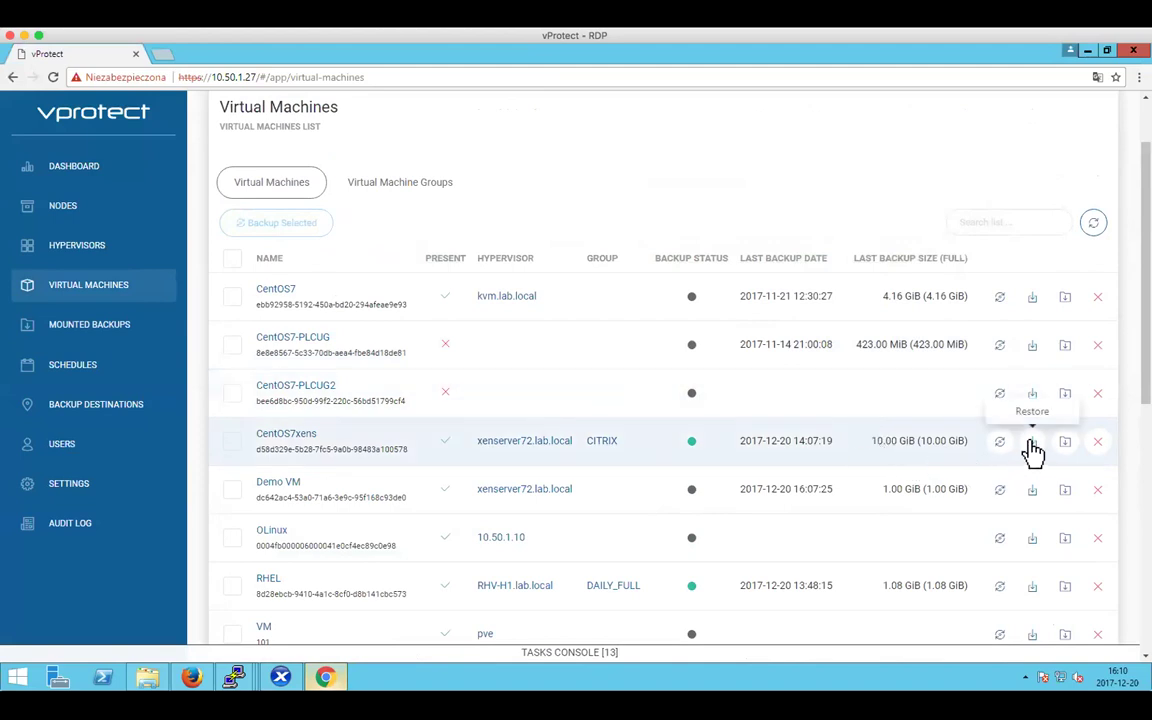
- Restore the CentOS7xens backup to hypervisor xenserver72.lab.local, importing to 'Local storage'
click(1030, 446)
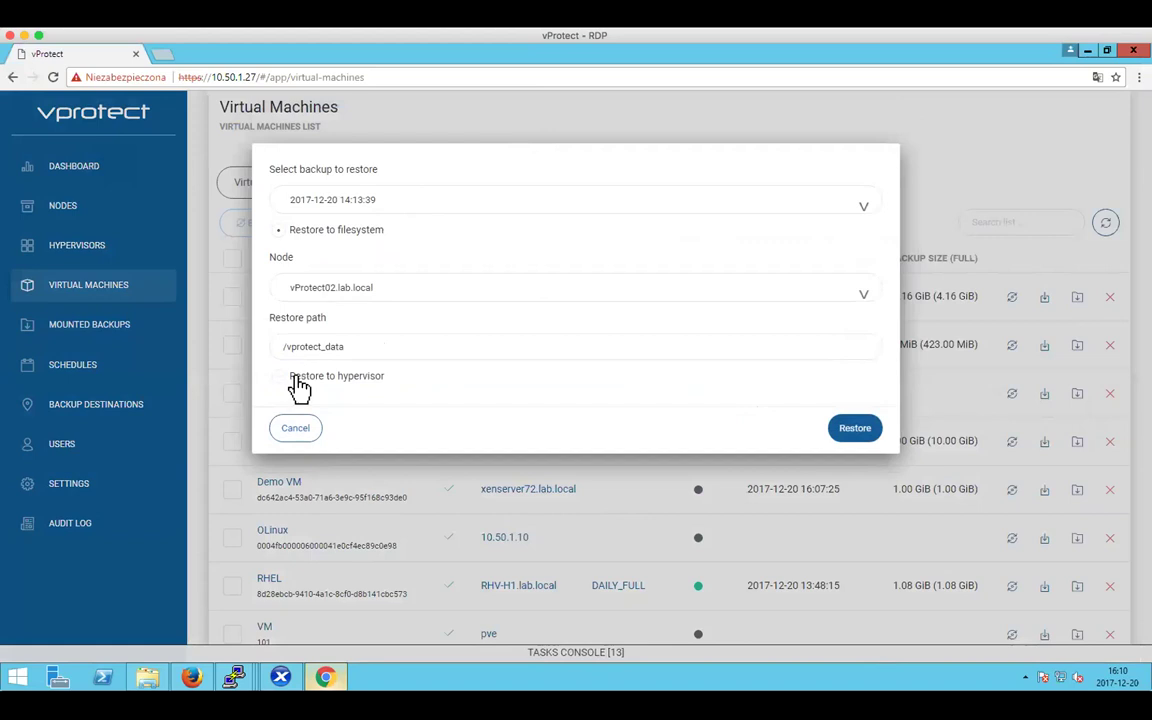
click(290, 376)
click(337, 230)
click(364, 372)
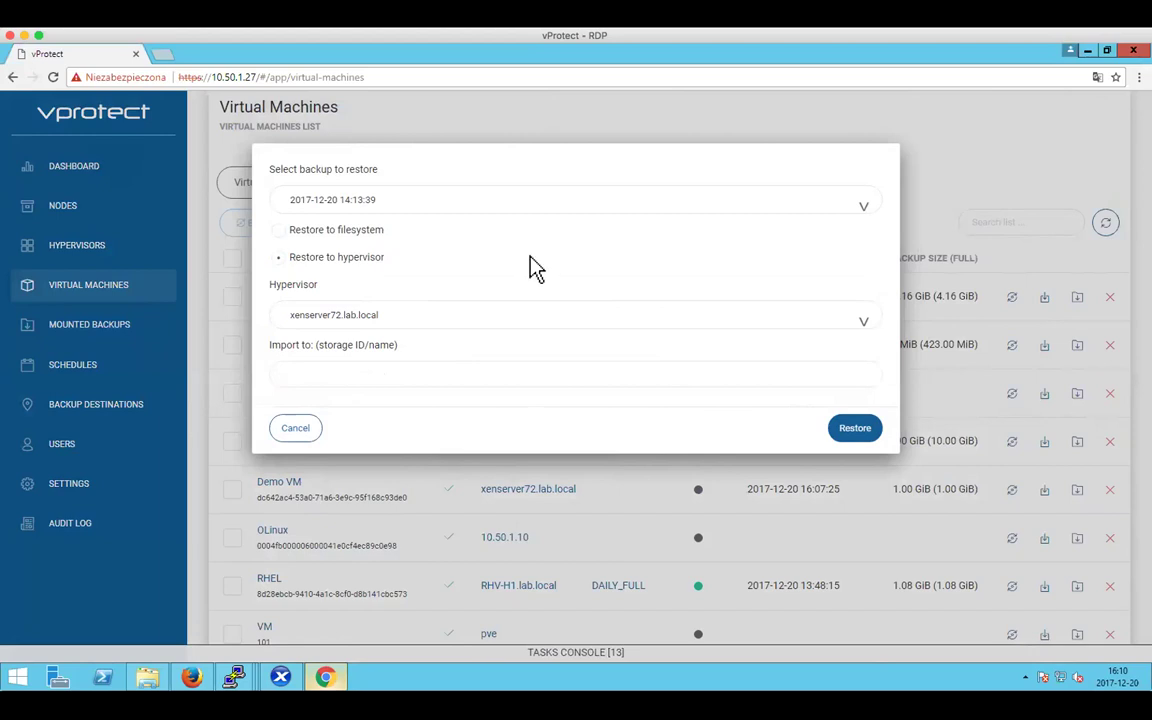
click(450, 376)
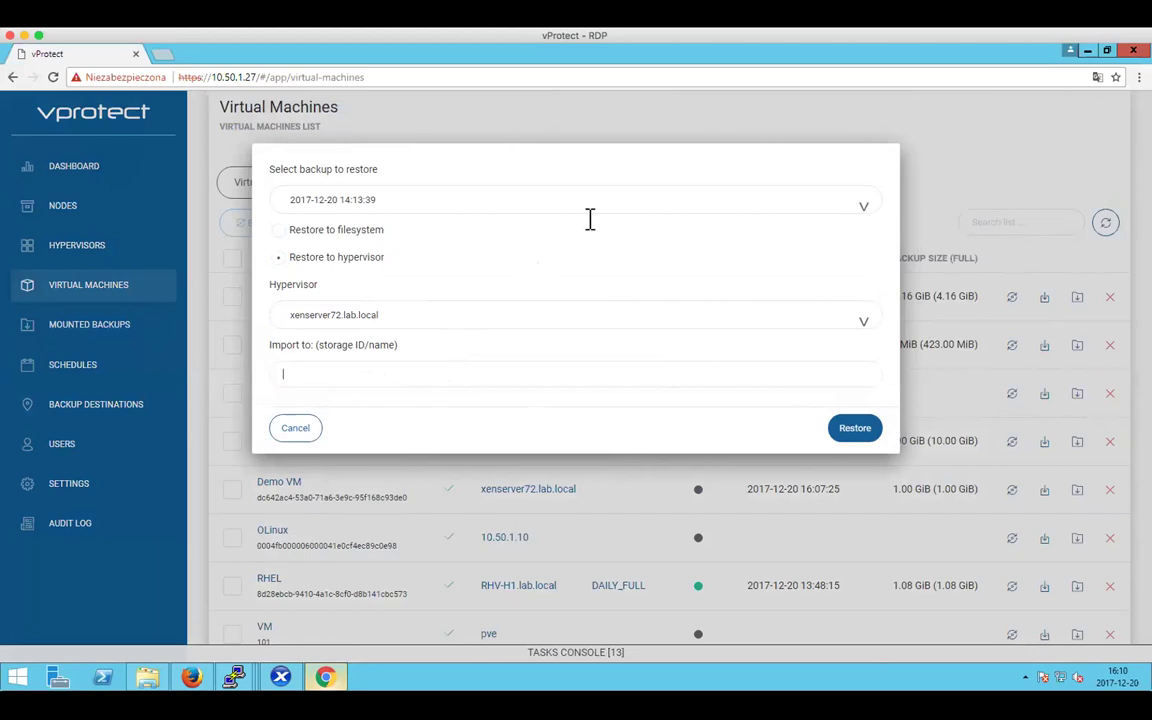
click(376, 320)
click(338, 334)
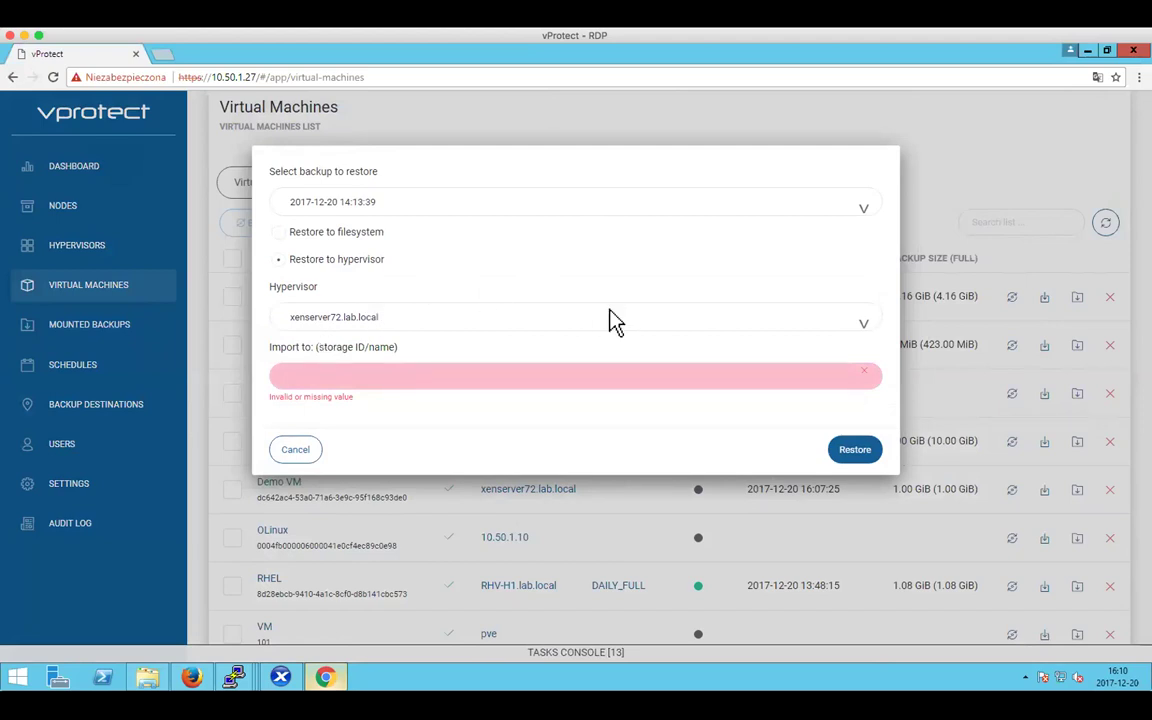
click(595, 372)
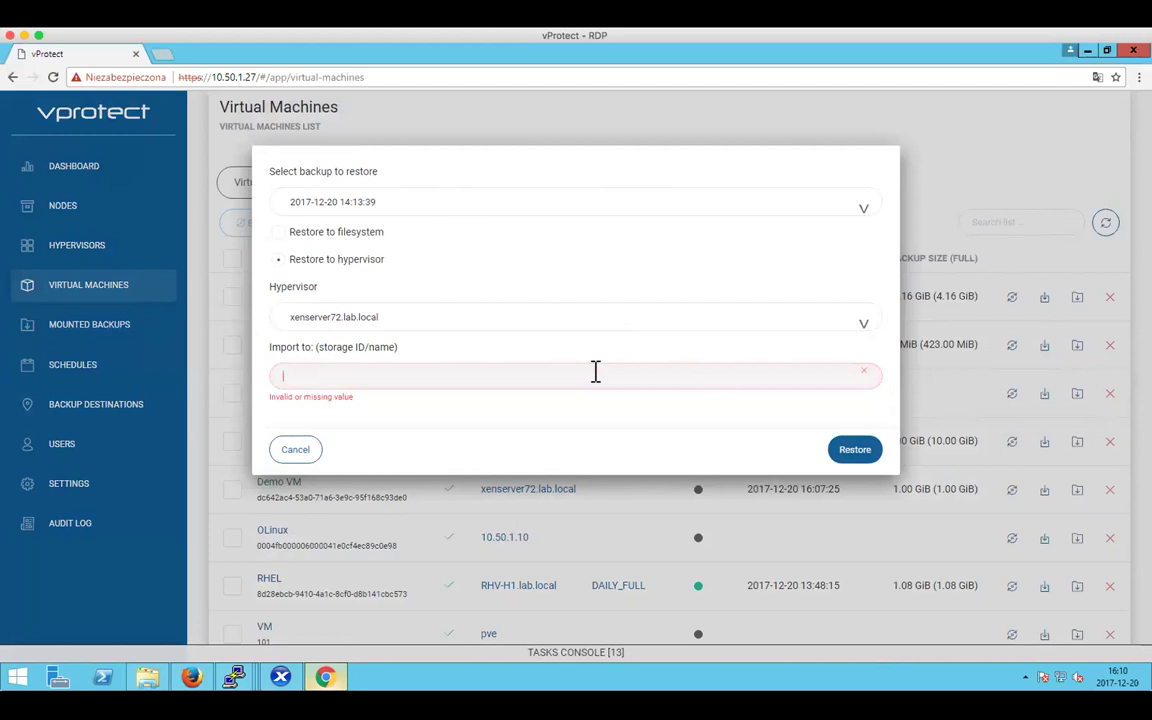
text(Local storage)
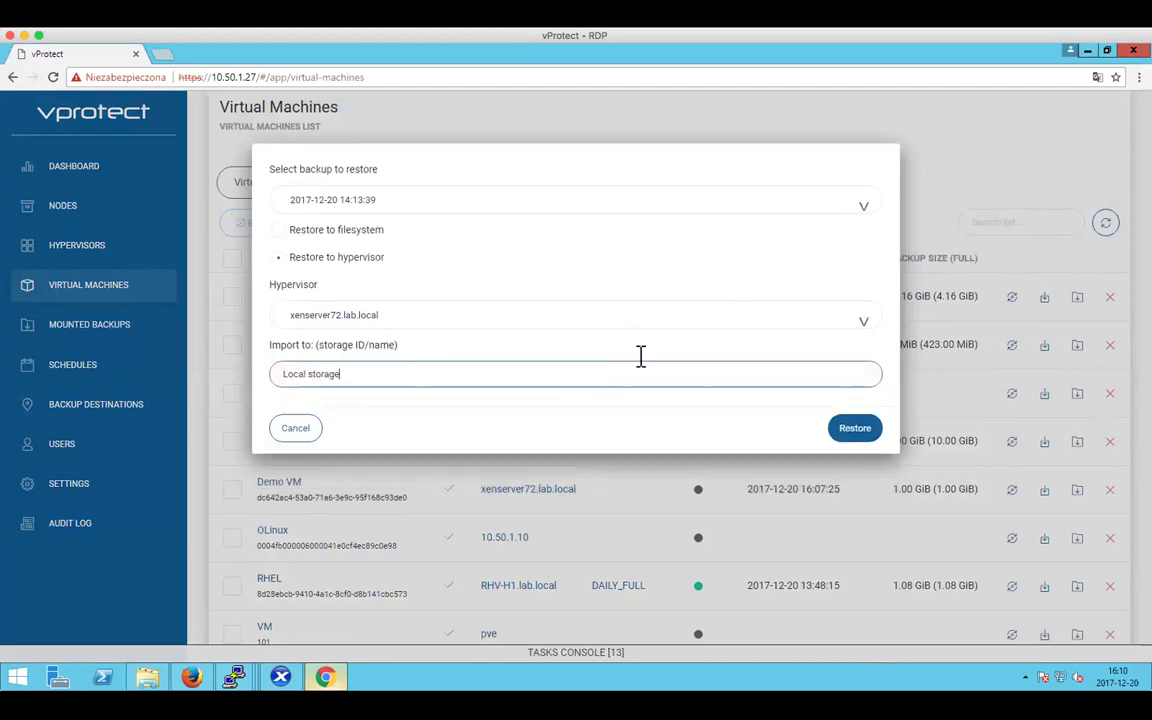
click(848, 436)
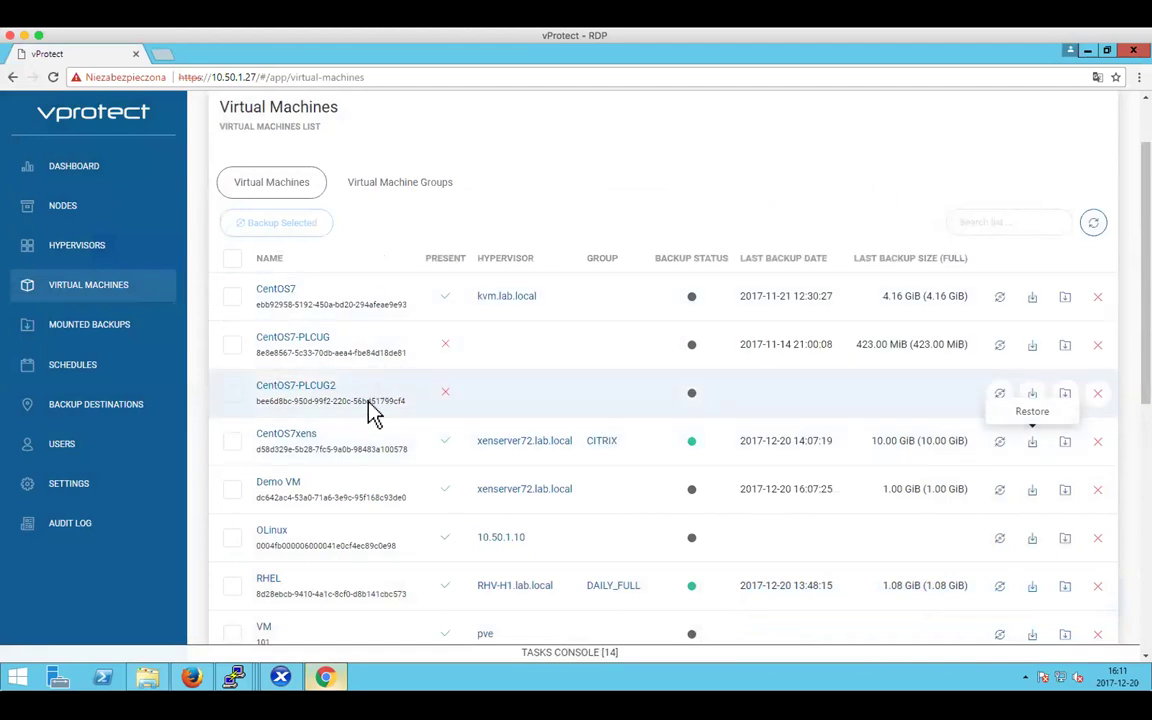
- Look at CentOS7-PLCUG2 and the hypervisor host list, then expand the Tasks Console to see the restore
click(299, 396)
click(244, 187)
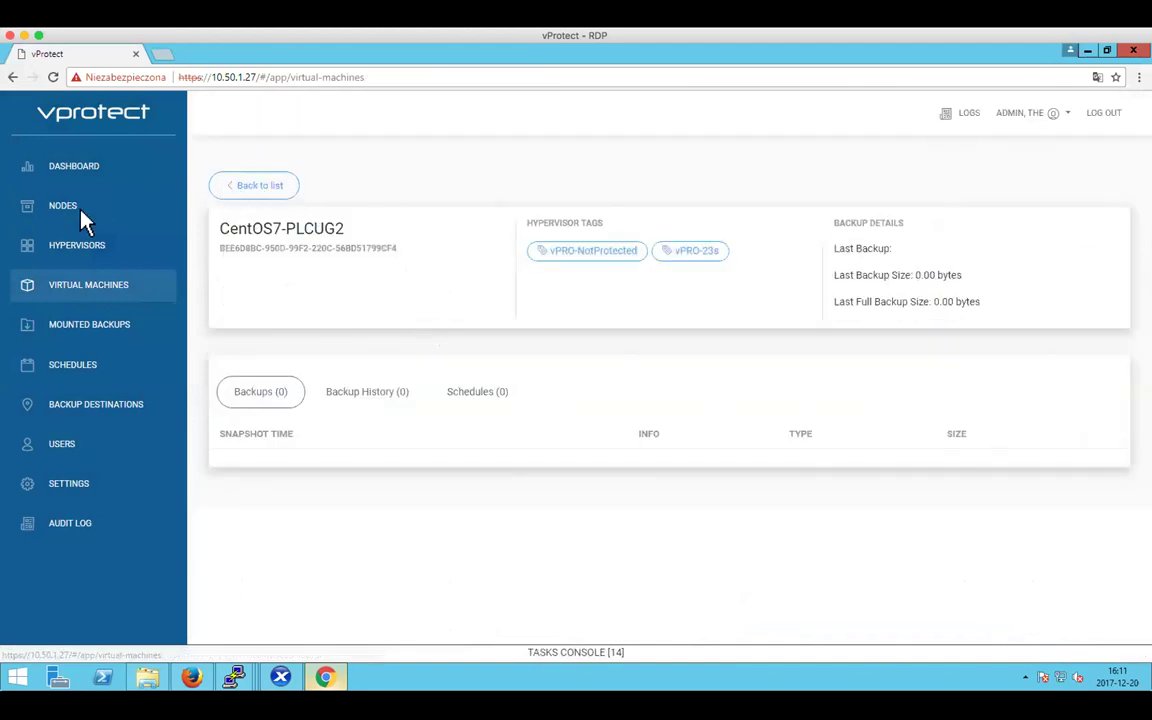
click(88, 247)
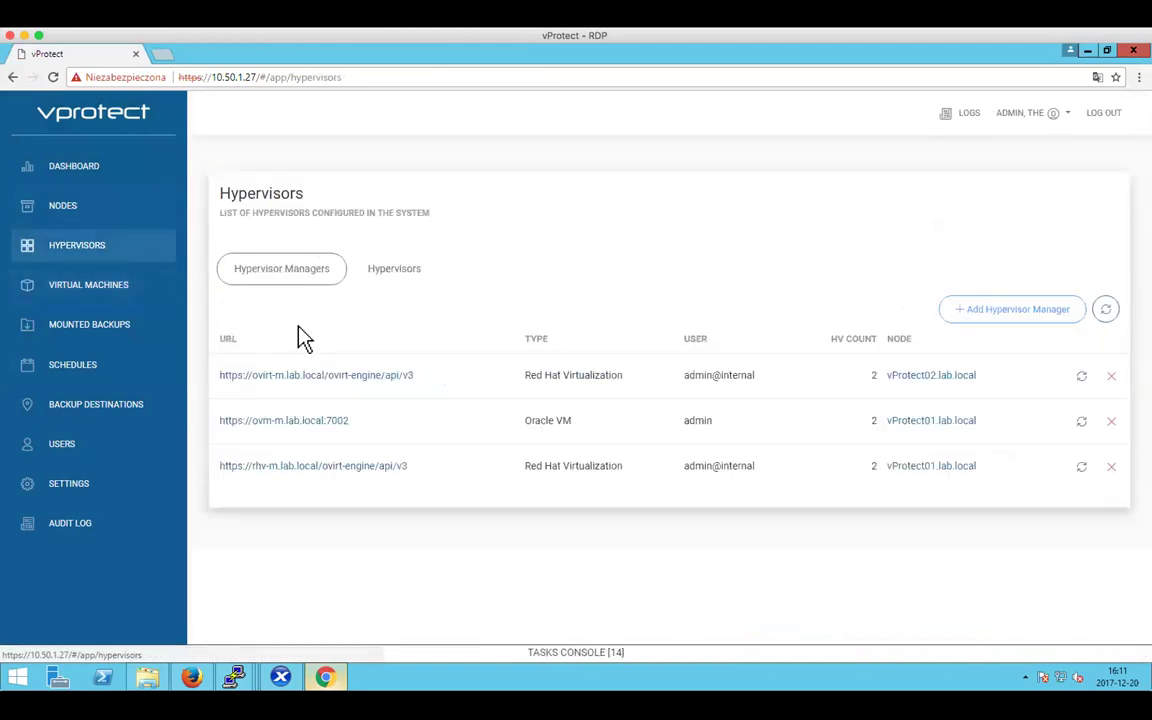
click(407, 276)
scroll(352, 412, down, 1)
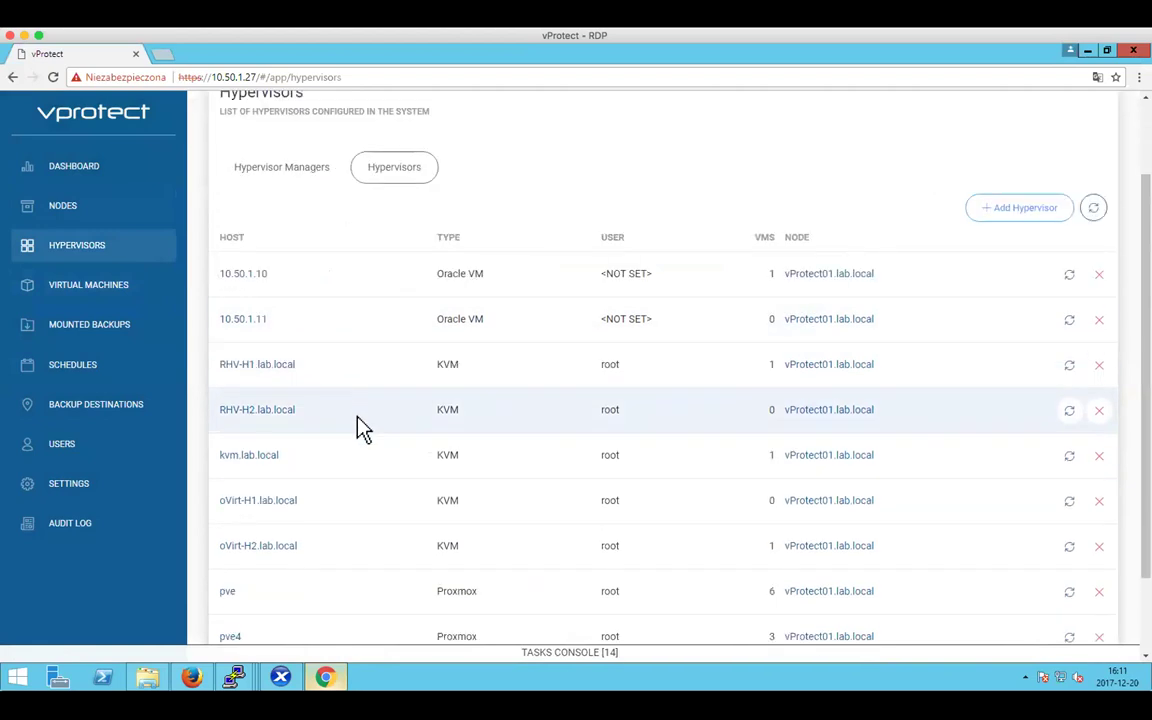
scroll(357, 420, down, 1)
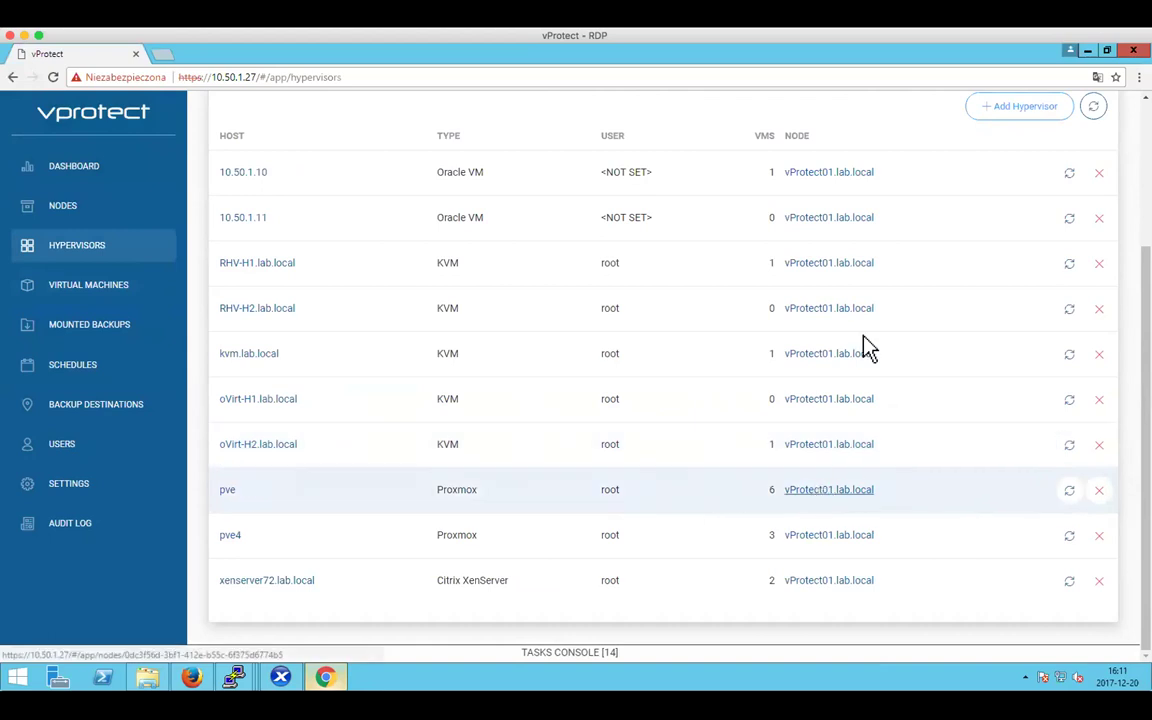
drag(791, 137, 812, 139)
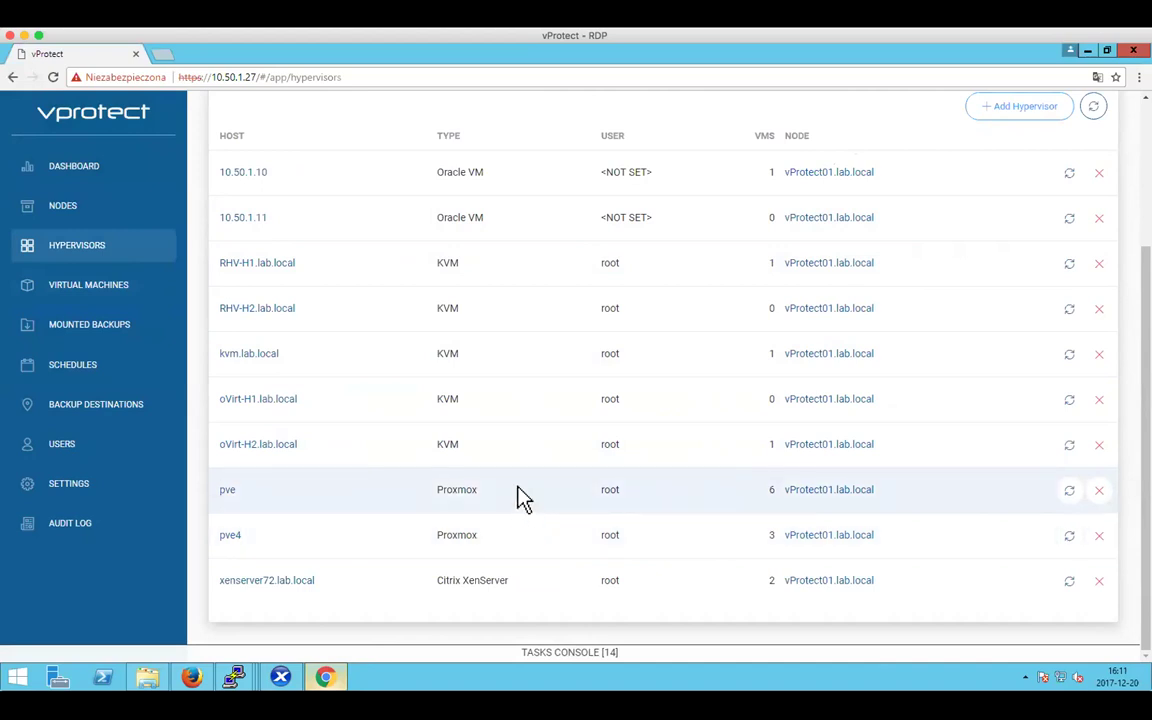
click(524, 651)
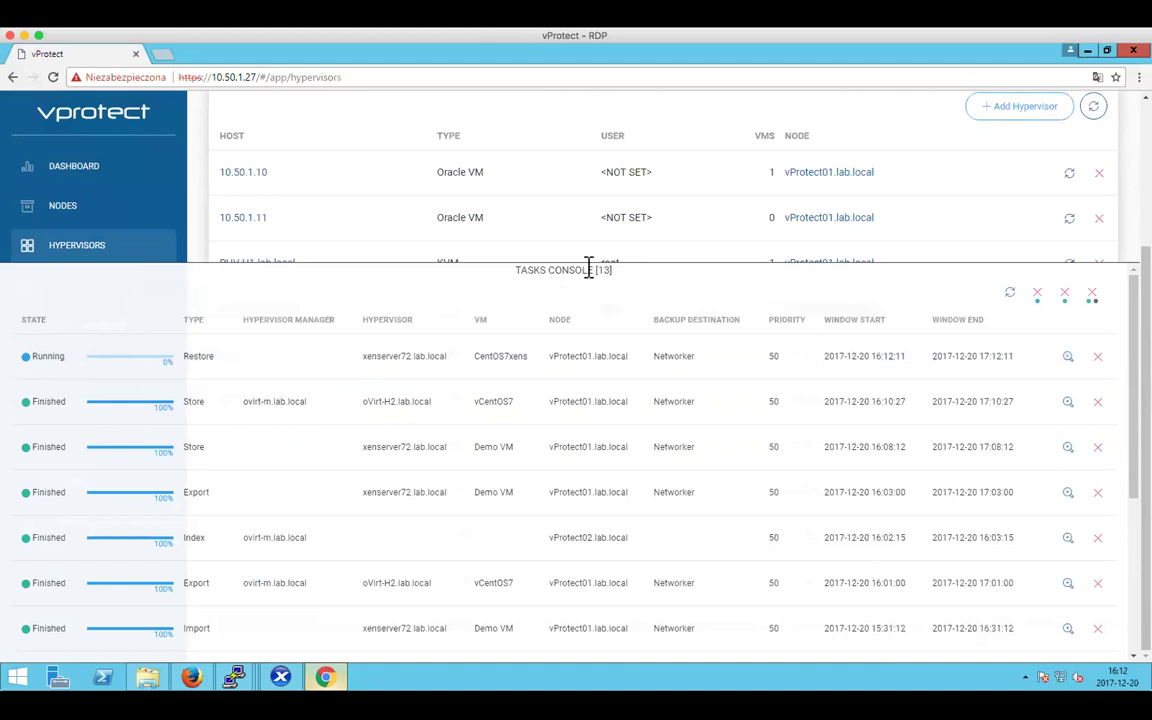
- Collapse the Tasks Console and review the seven backup destinations, e.g. AWS S3 at 14.45 GiB
click(591, 270)
click(26, 410)
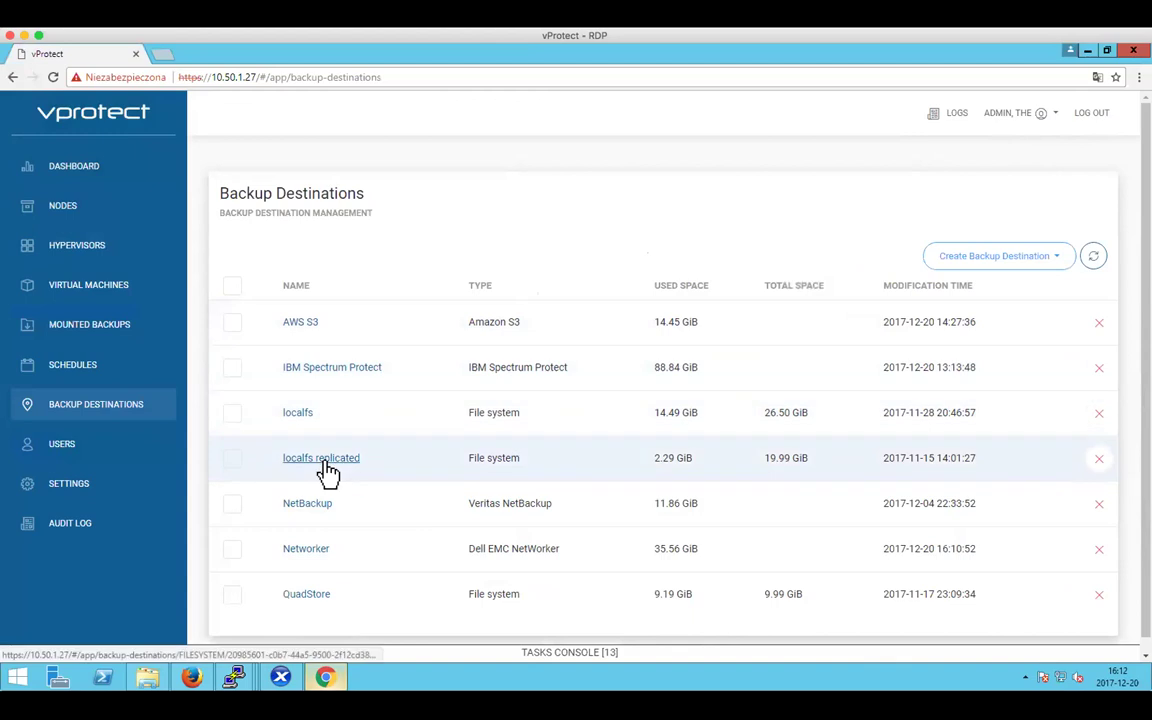
triple_click(482, 460)
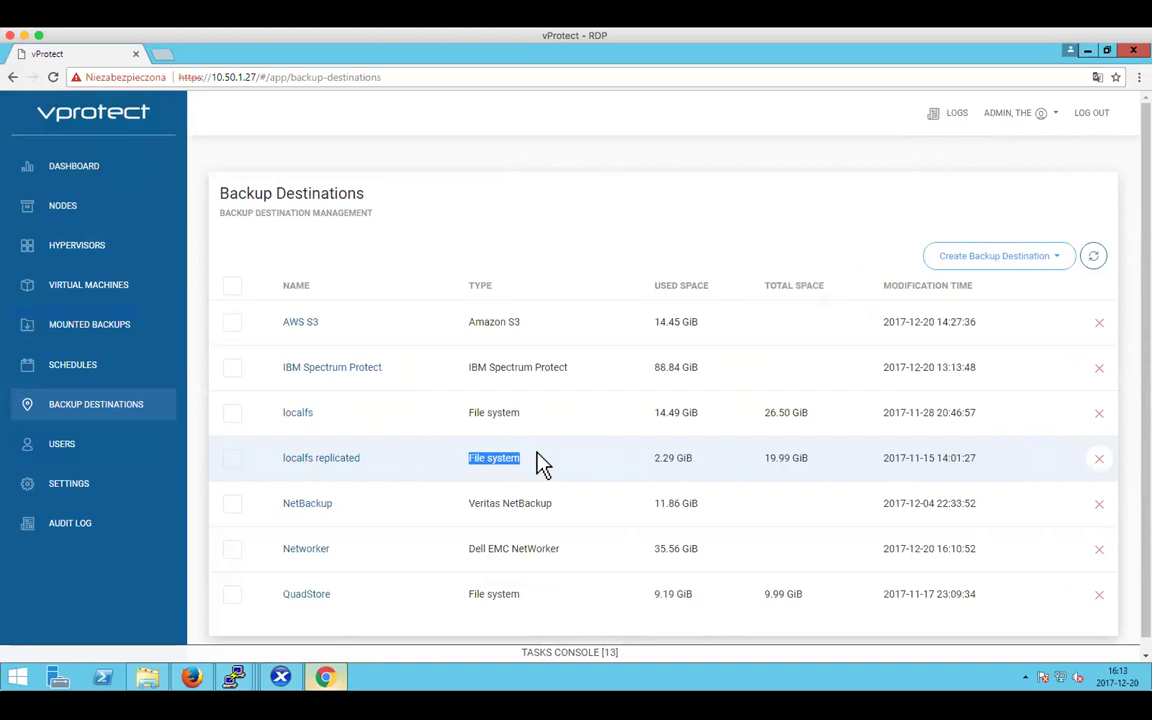
click(540, 463)
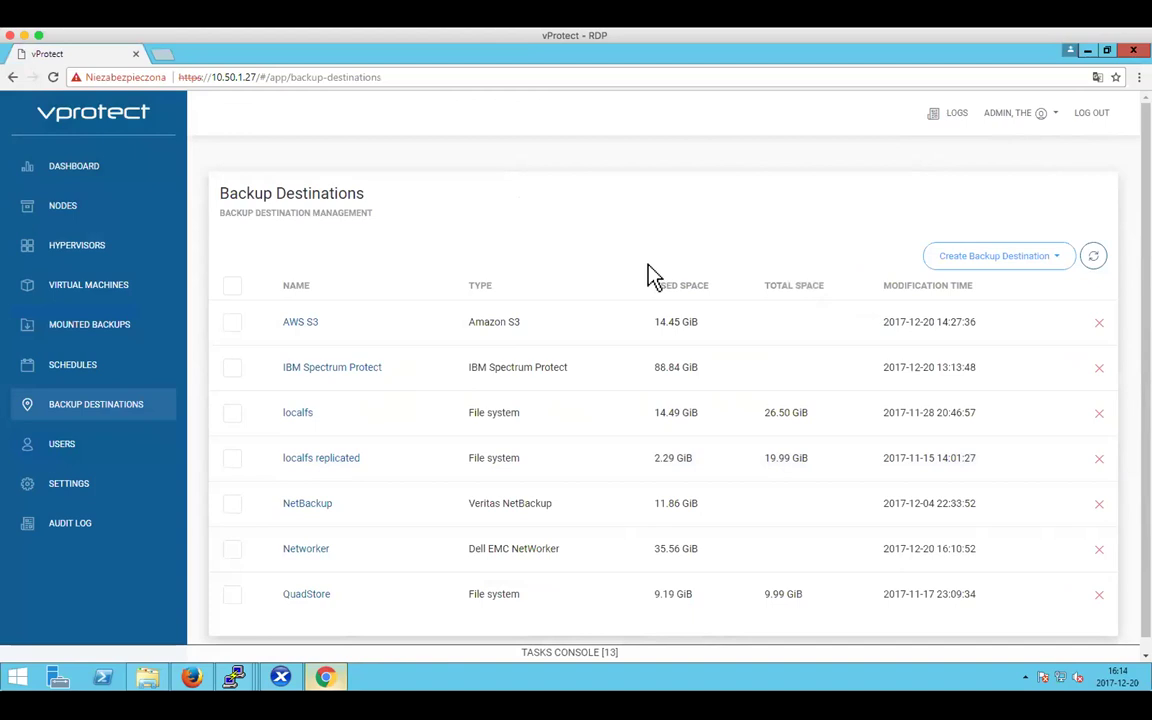
- Check Mounted Backups, then view Demo VM's details and scroll back through the Virtual Machines list
click(50, 324)
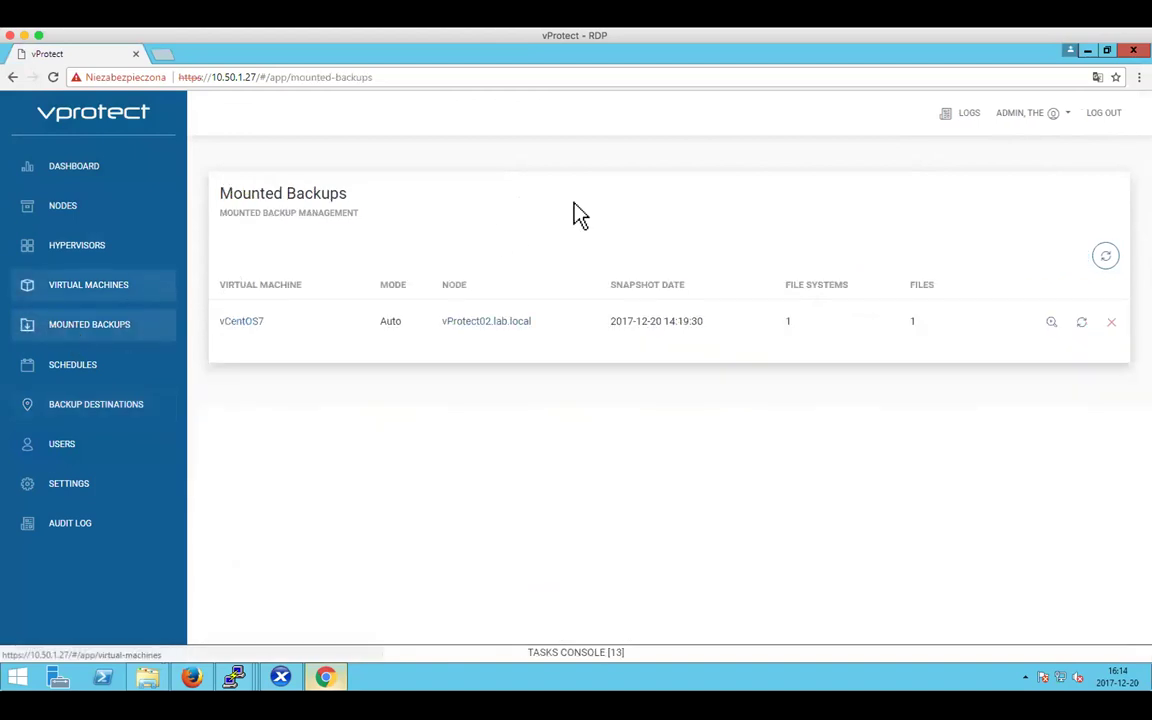
click(105, 287)
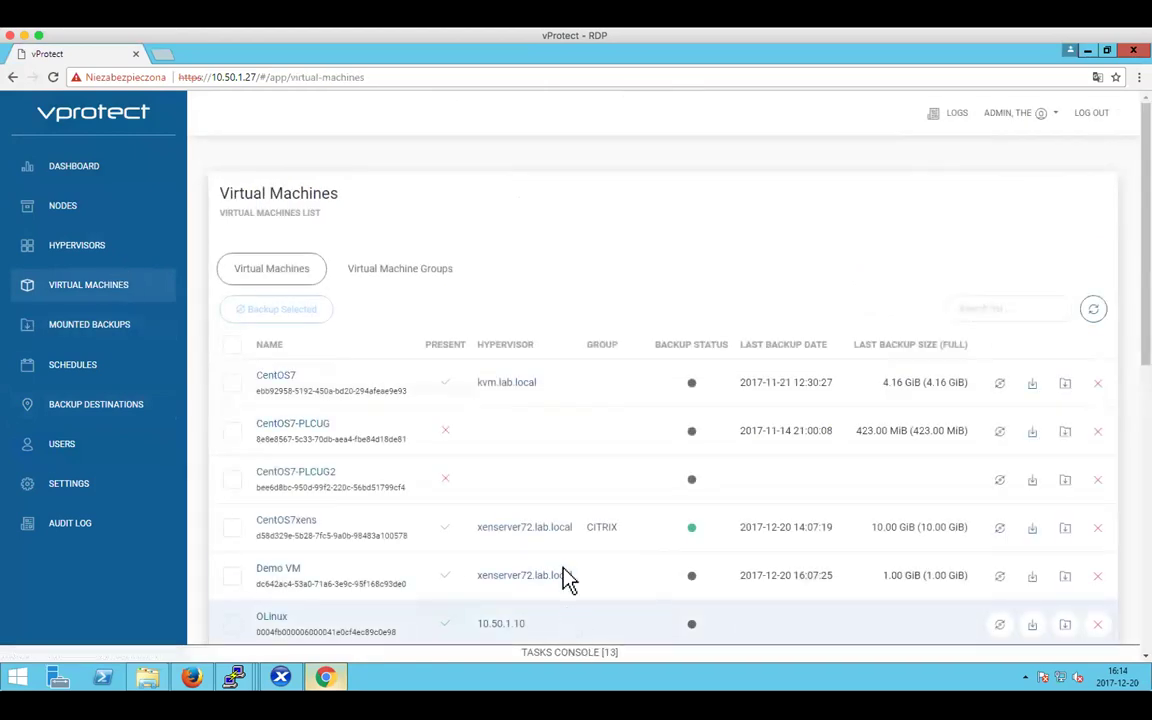
scroll(540, 420, down, 3)
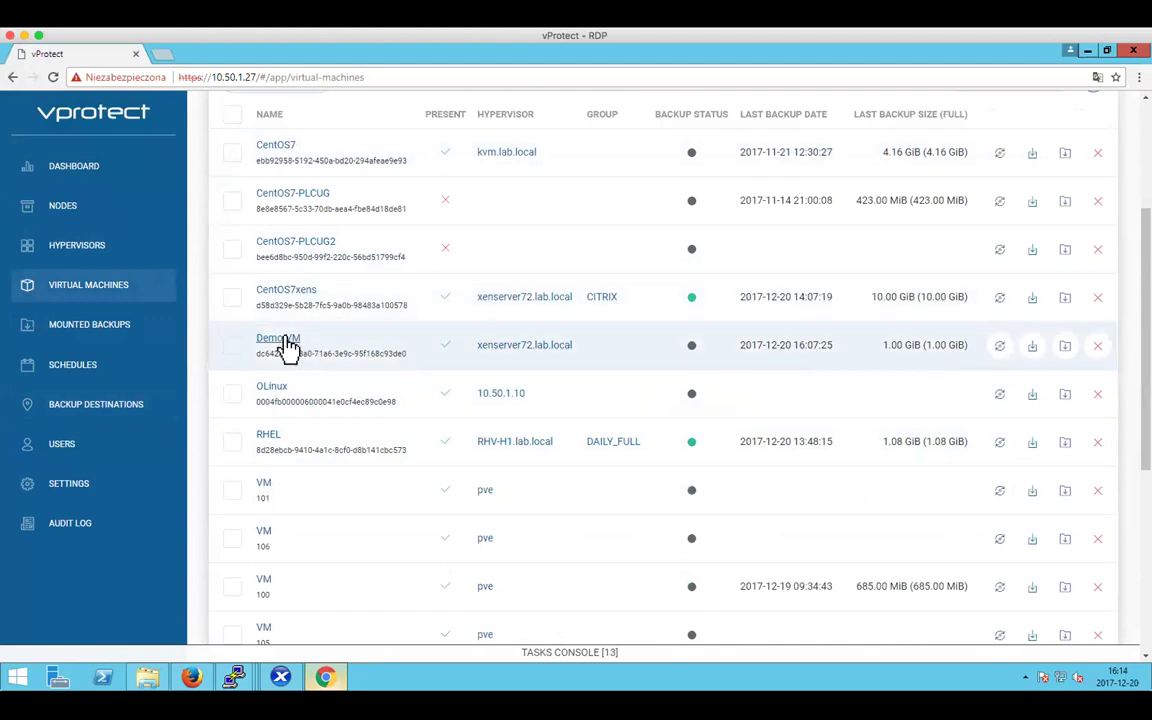
click(287, 345)
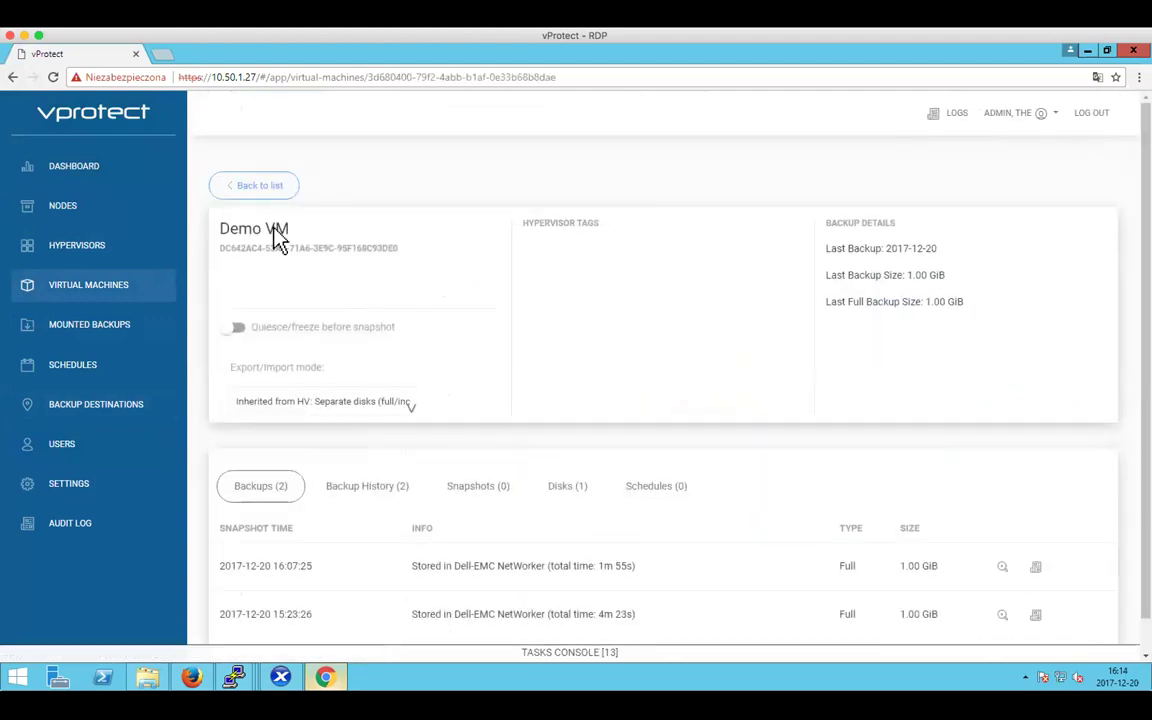
click(252, 185)
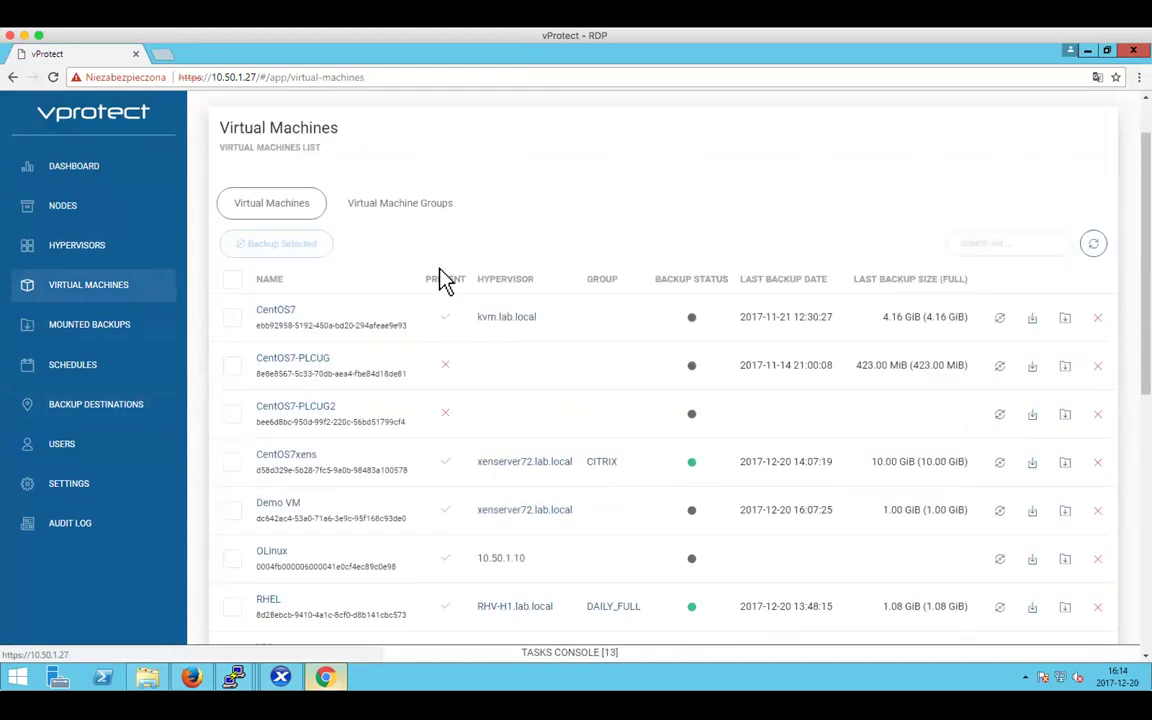
scroll(733, 417, down, 2)
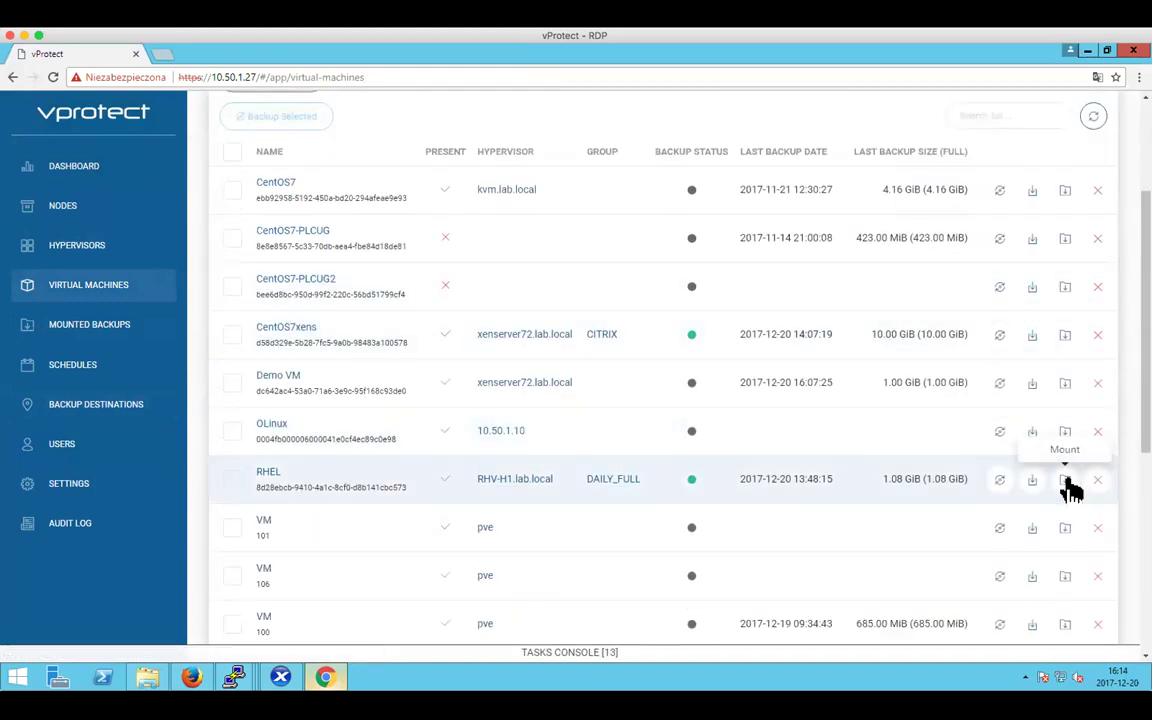
scroll(1070, 490, down, 3)
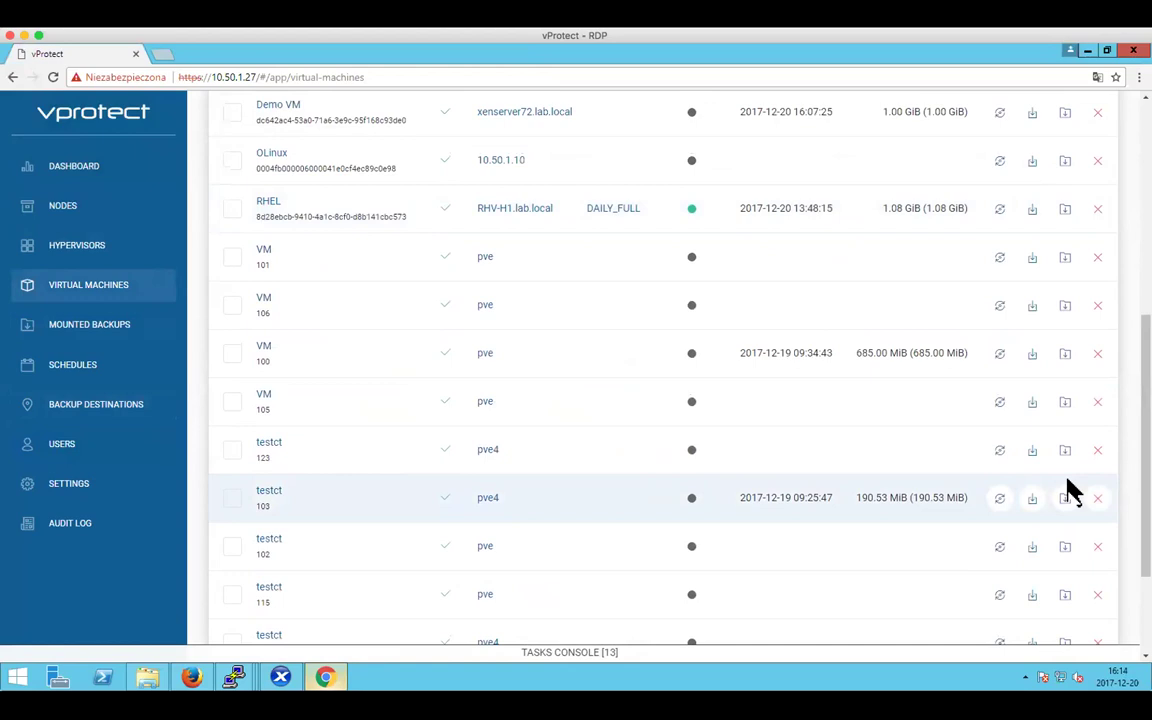
scroll(530, 381, down, 2)
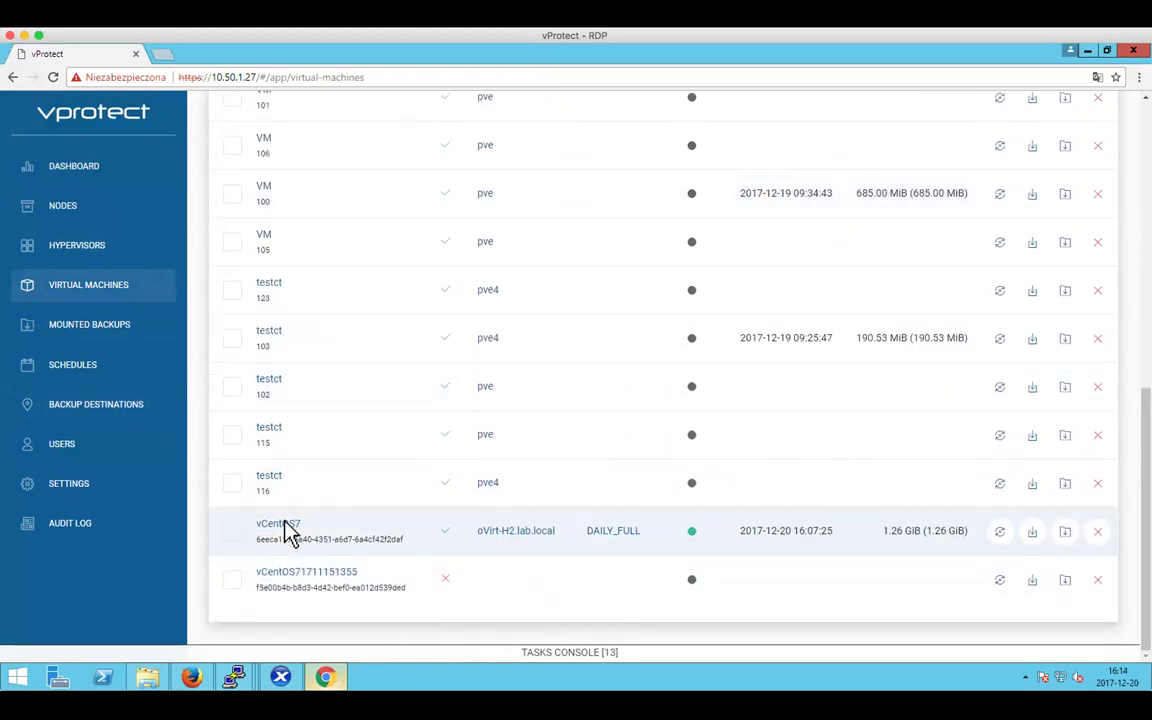
- Review vCentOS7's backup details, close them, and scroll the list to the vCentOS7 row
click(285, 527)
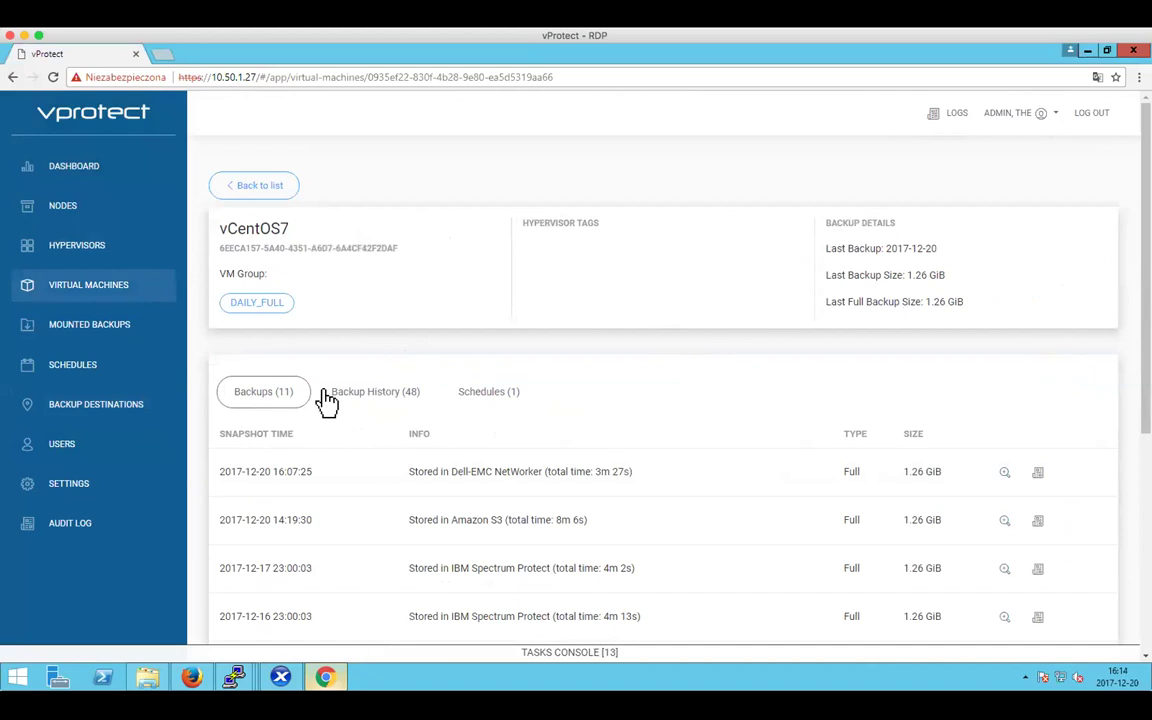
scroll(586, 465, down, 1)
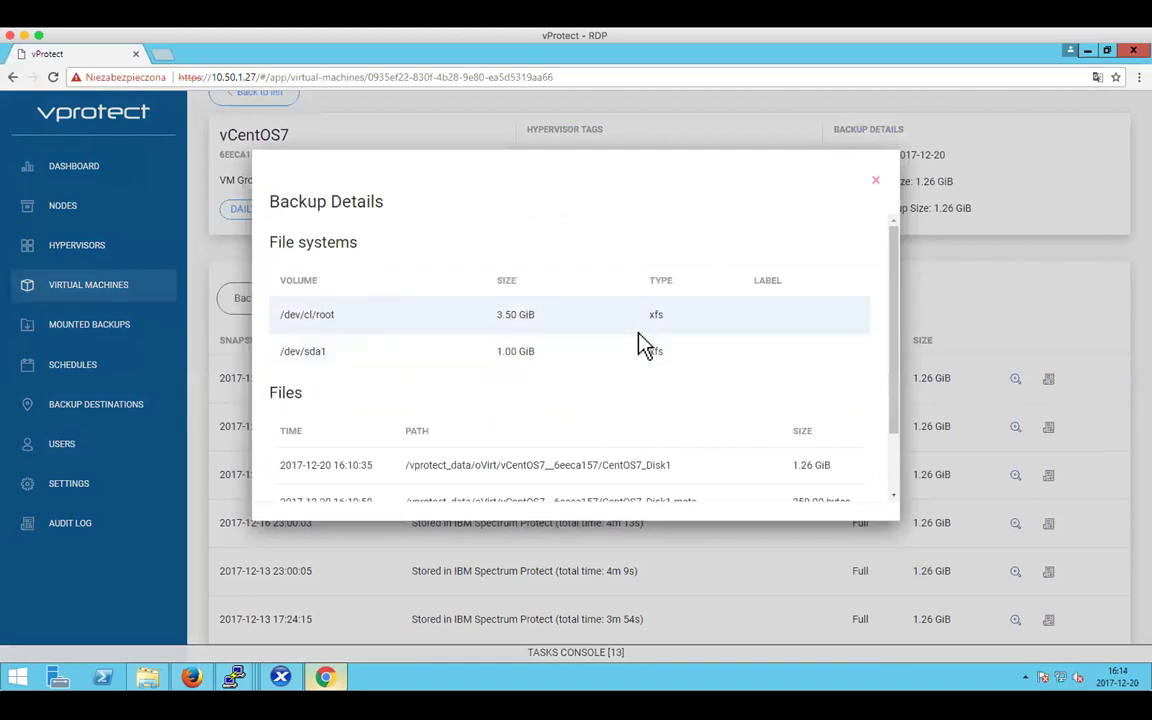
scroll(638, 336, down, 2)
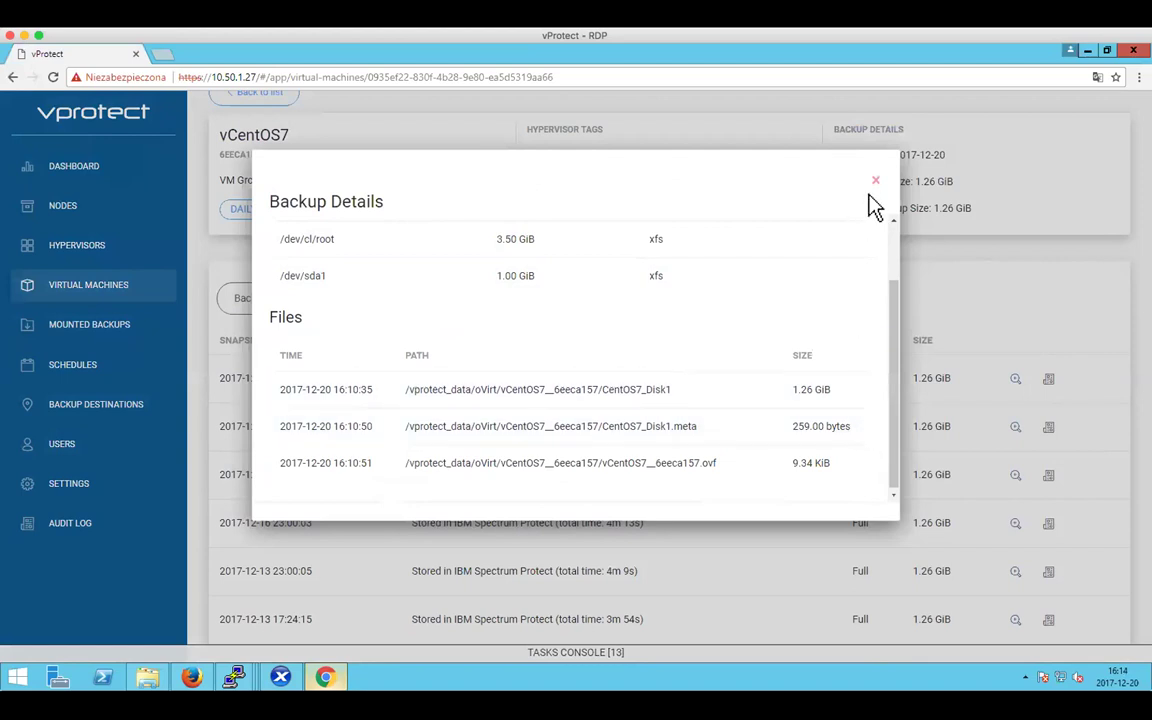
click(300, 125)
click(254, 97)
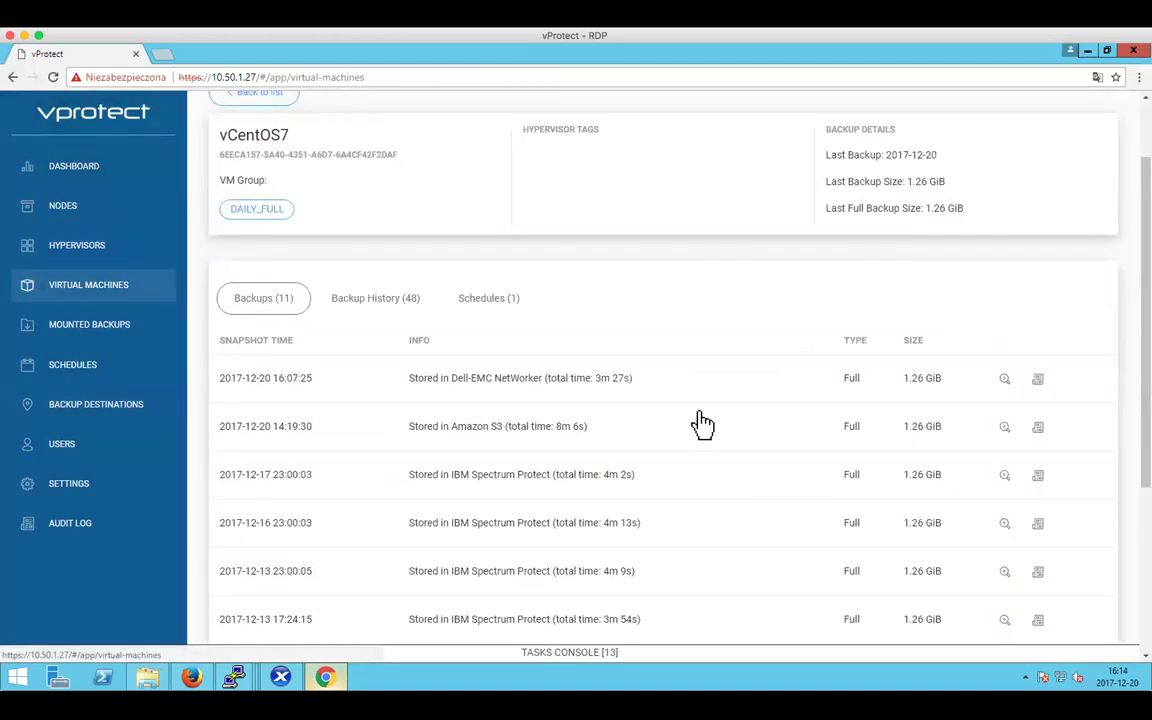
scroll(714, 425, down, 10)
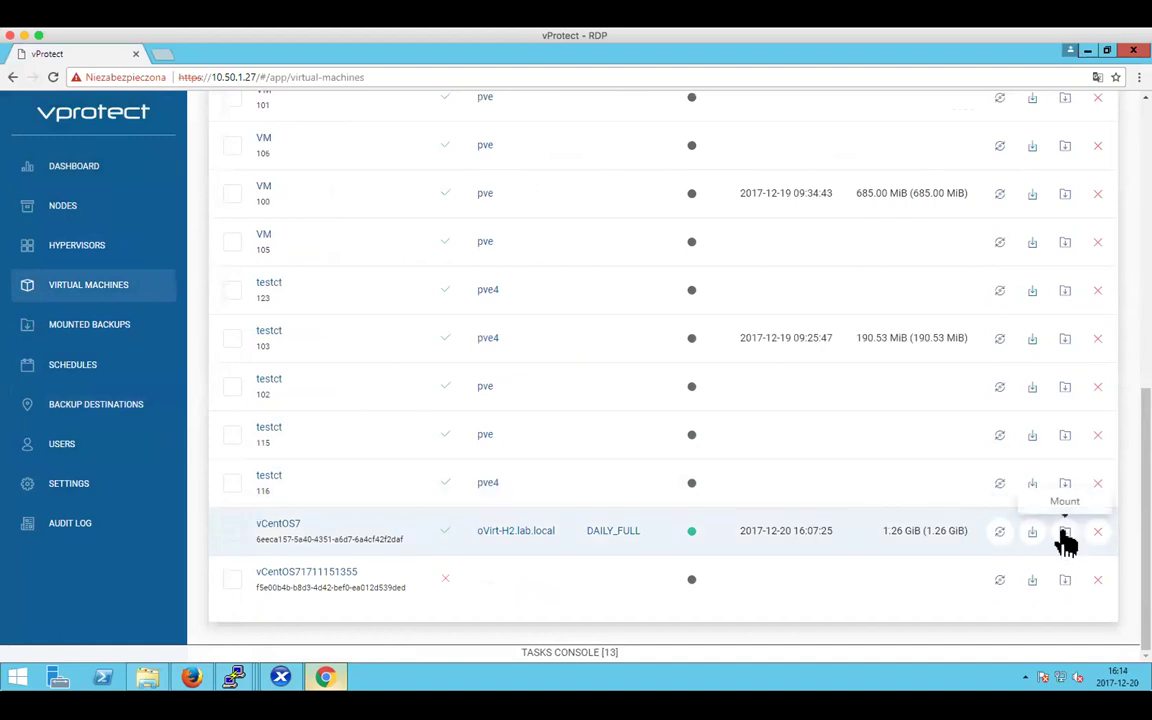
click(1065, 531)
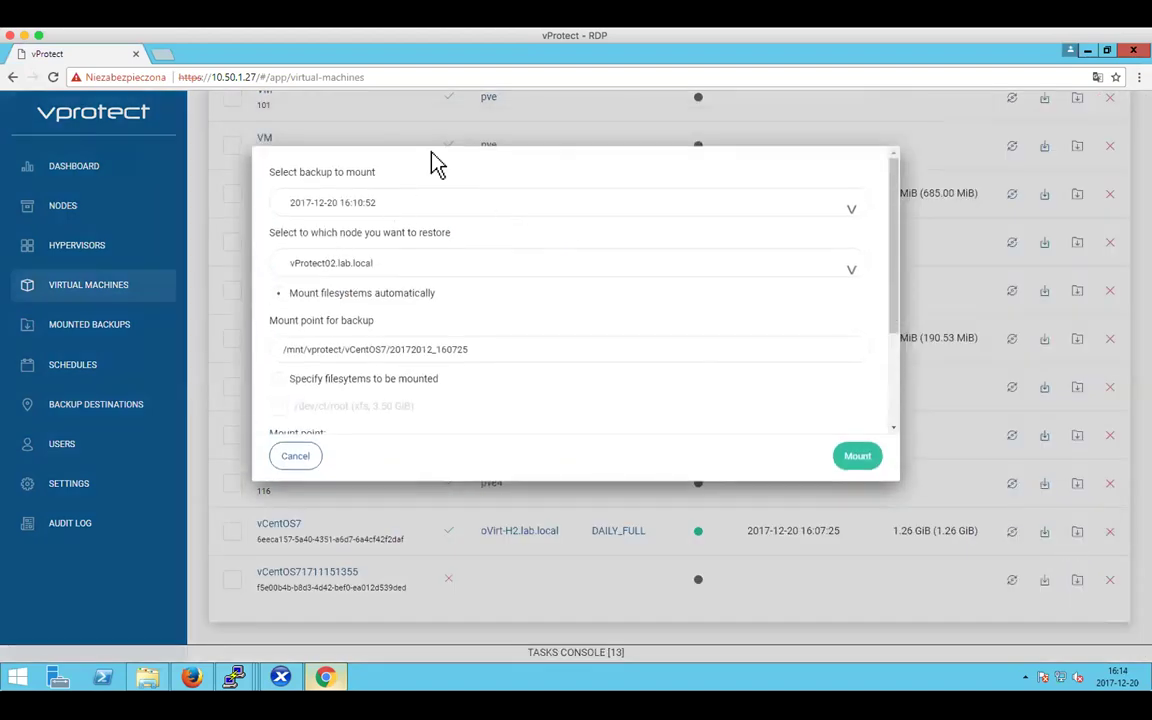
click(412, 263)
click(412, 263)
click(386, 203)
click(386, 203)
drag(895, 290, 888, 388)
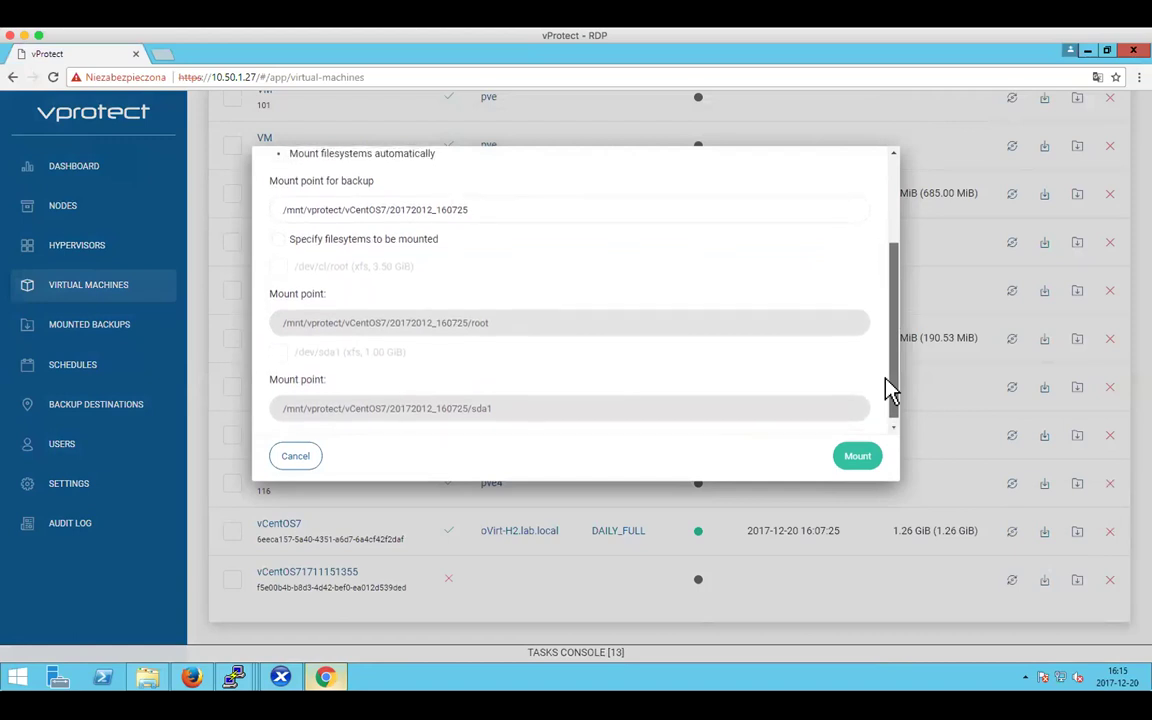
drag(890, 390, 900, 258)
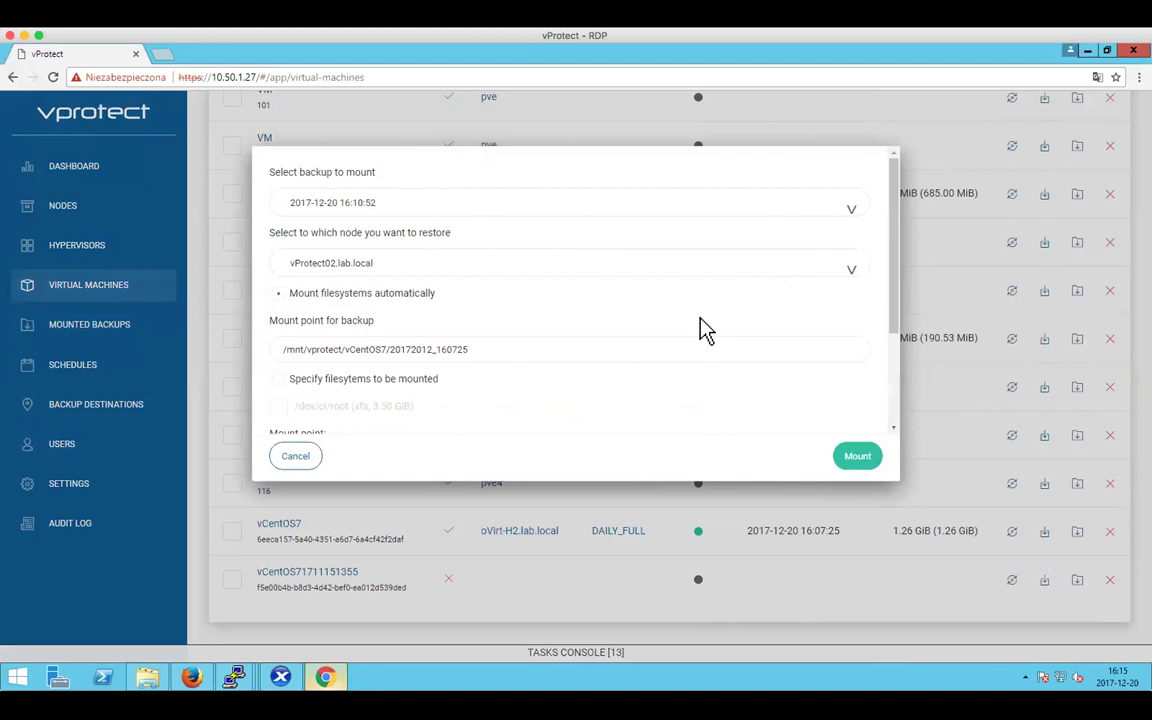
drag(491, 352, 281, 343)
click(440, 342)
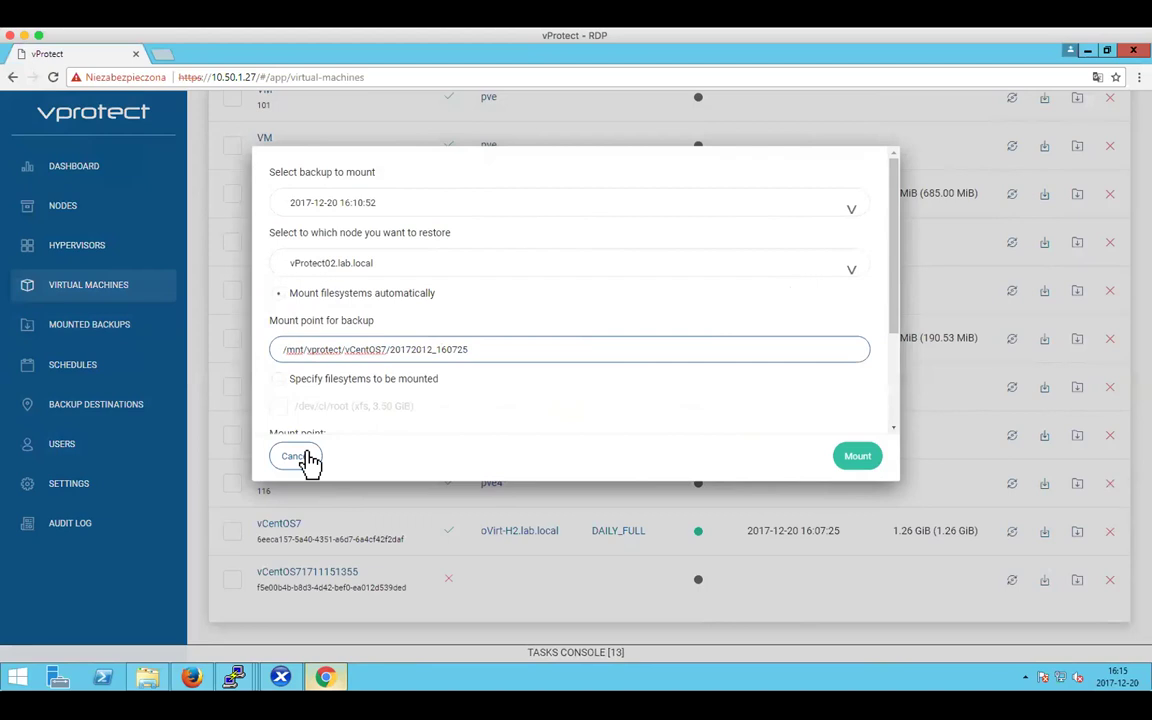
click(306, 462)
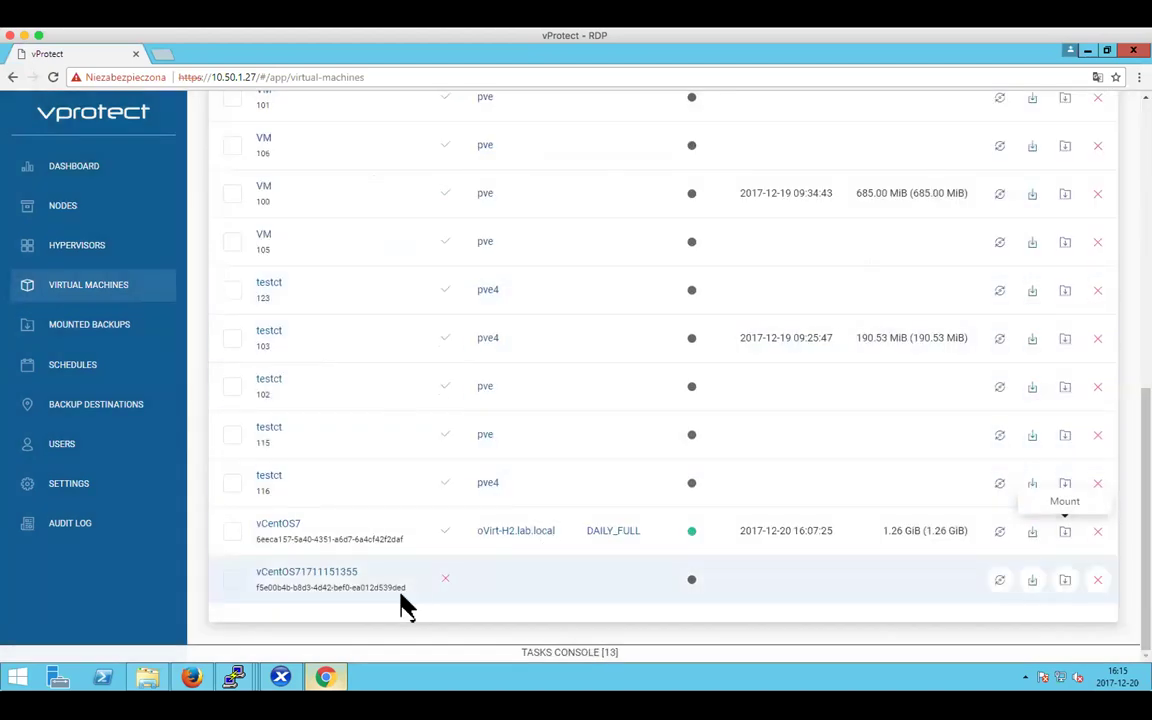
- Show mounted filesystems with df -h on both vProtect01 and vProtect02
mouse_move(234, 677)
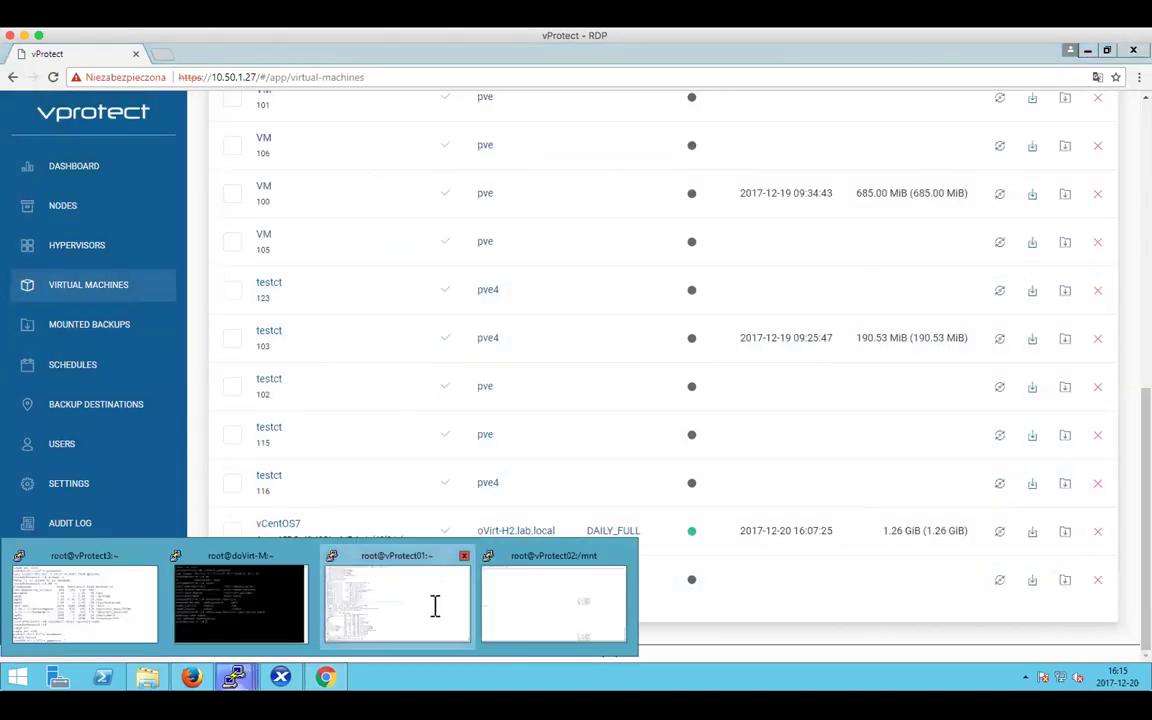
click(435, 606)
text(df -h)
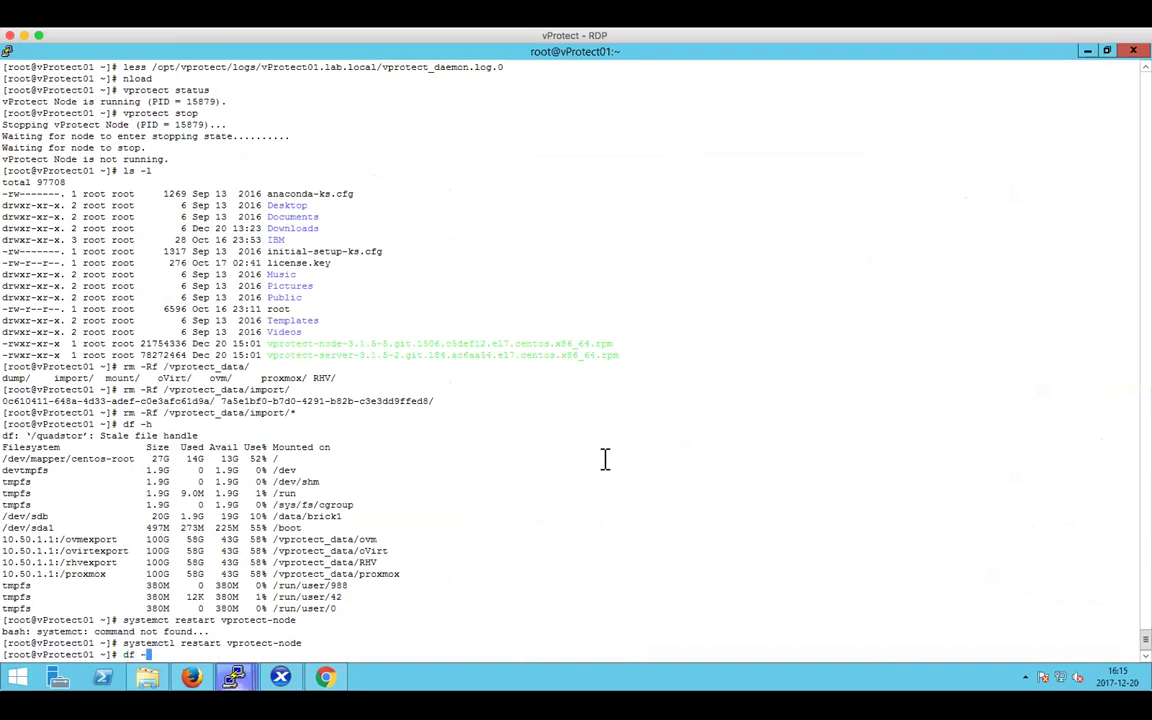
key(Return)
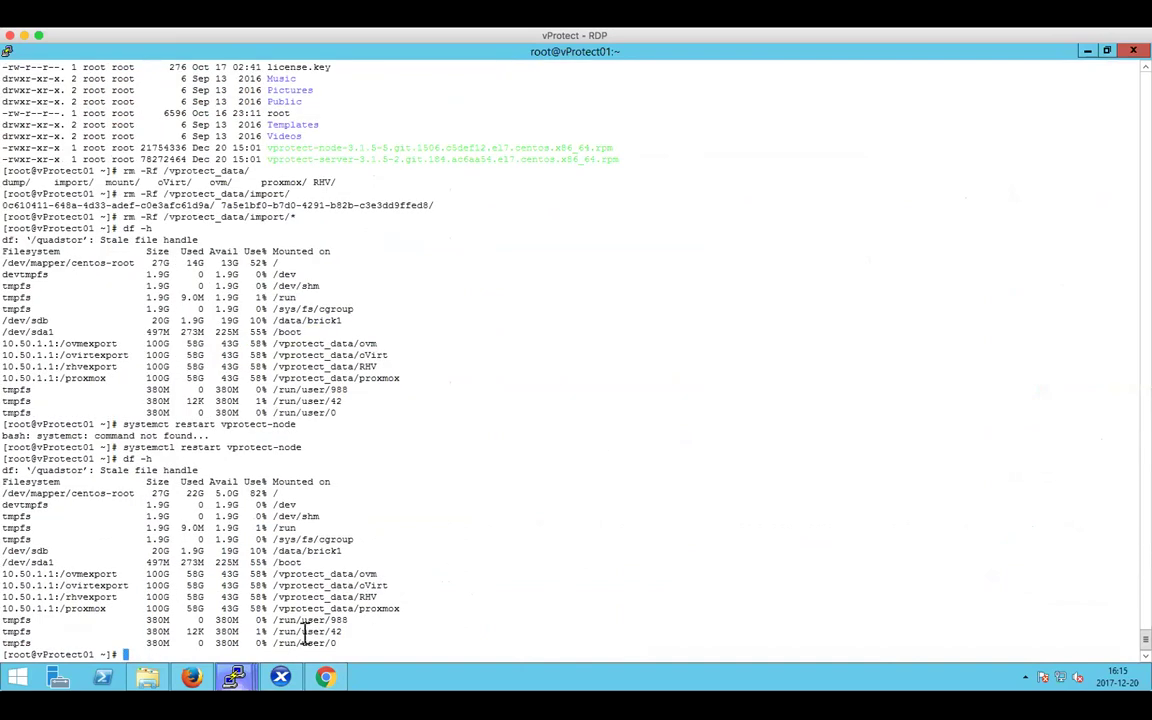
mouse_move(234, 678)
click(505, 628)
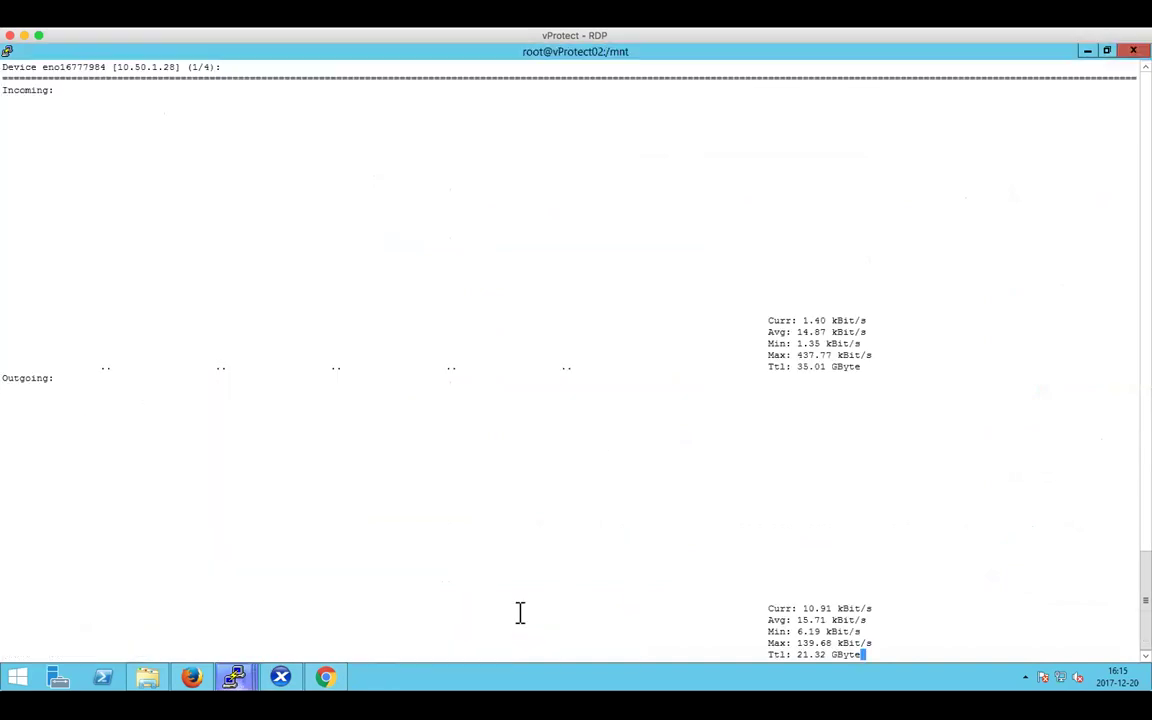
text(qdf -h)
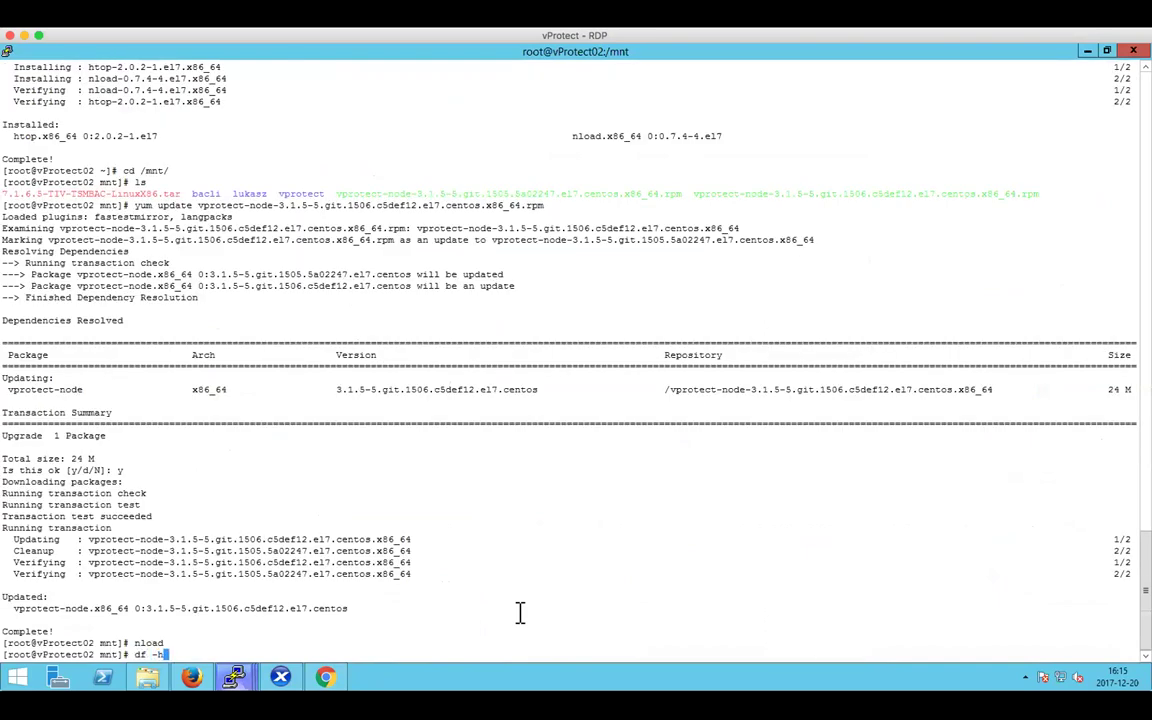
key(Return)
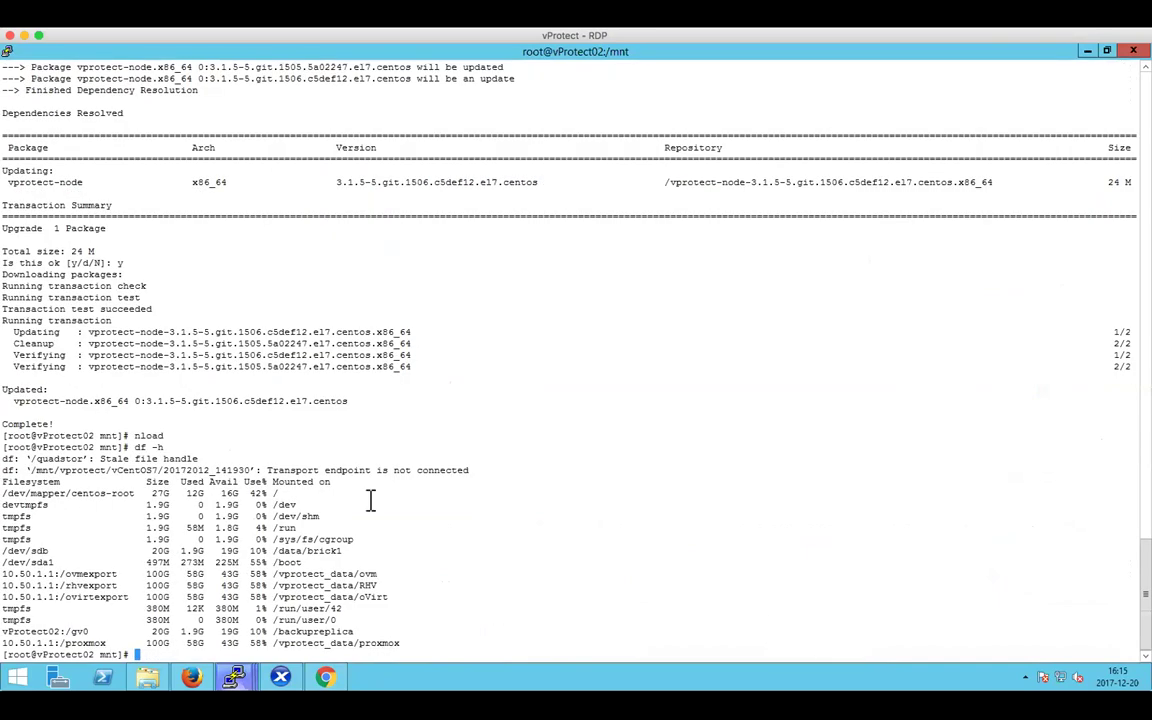
- List the empty /mnt/vprotect/RHEL folder on vProtect01, then return to the vProtect console
mouse_move(193, 684)
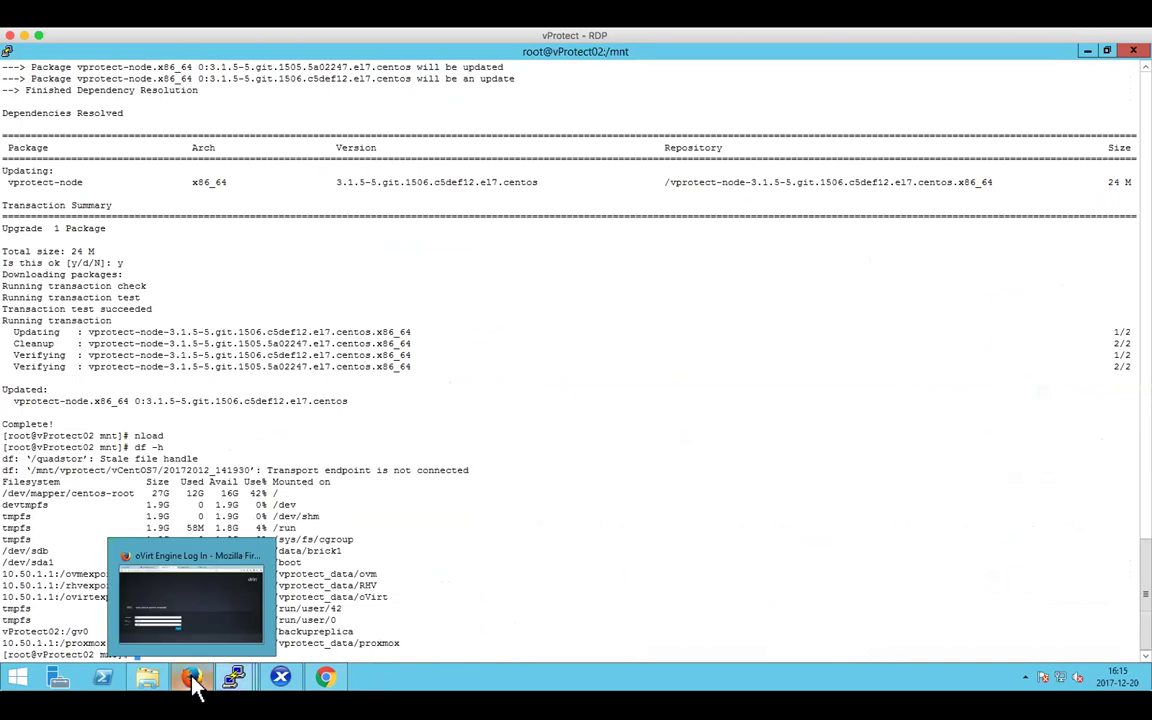
mouse_move(233, 684)
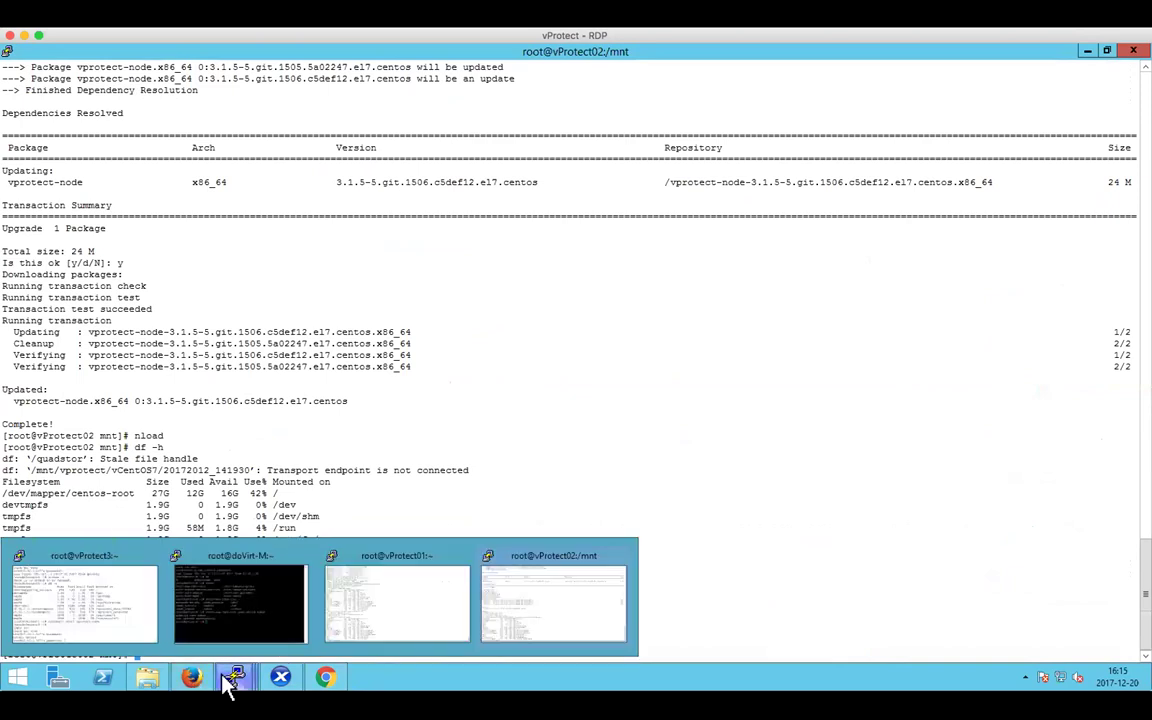
click(430, 620)
text(ls /mnt)
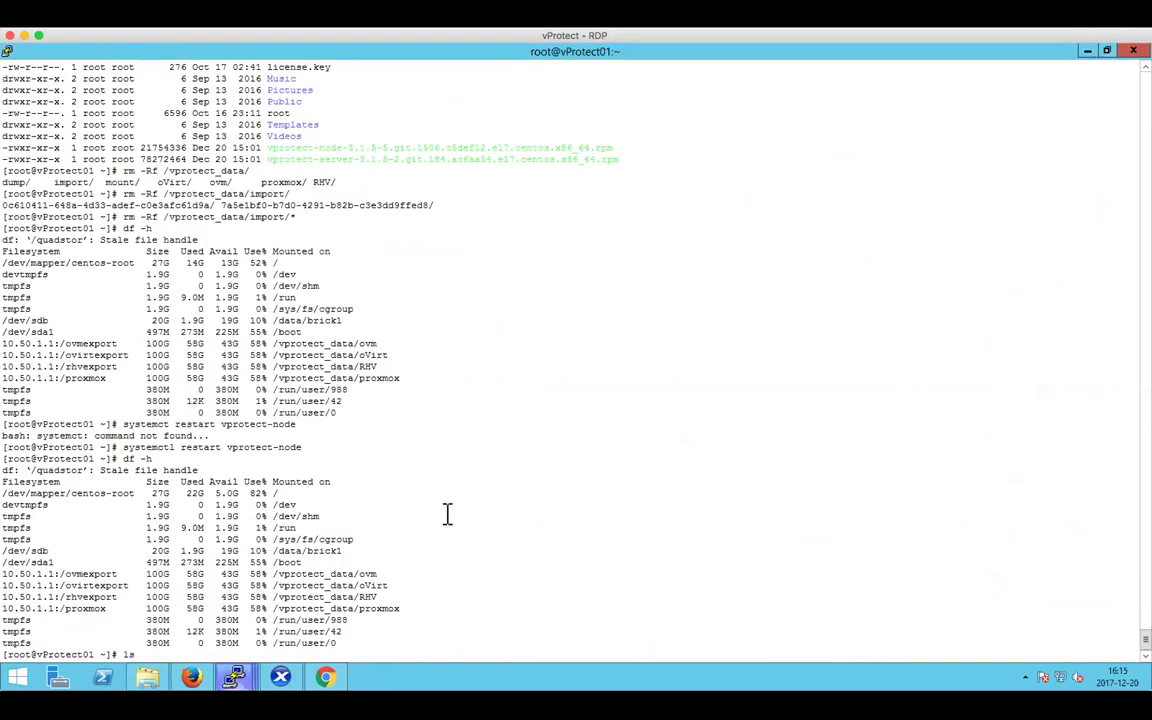
key(Tab)
key(Tab)
key(Tab)
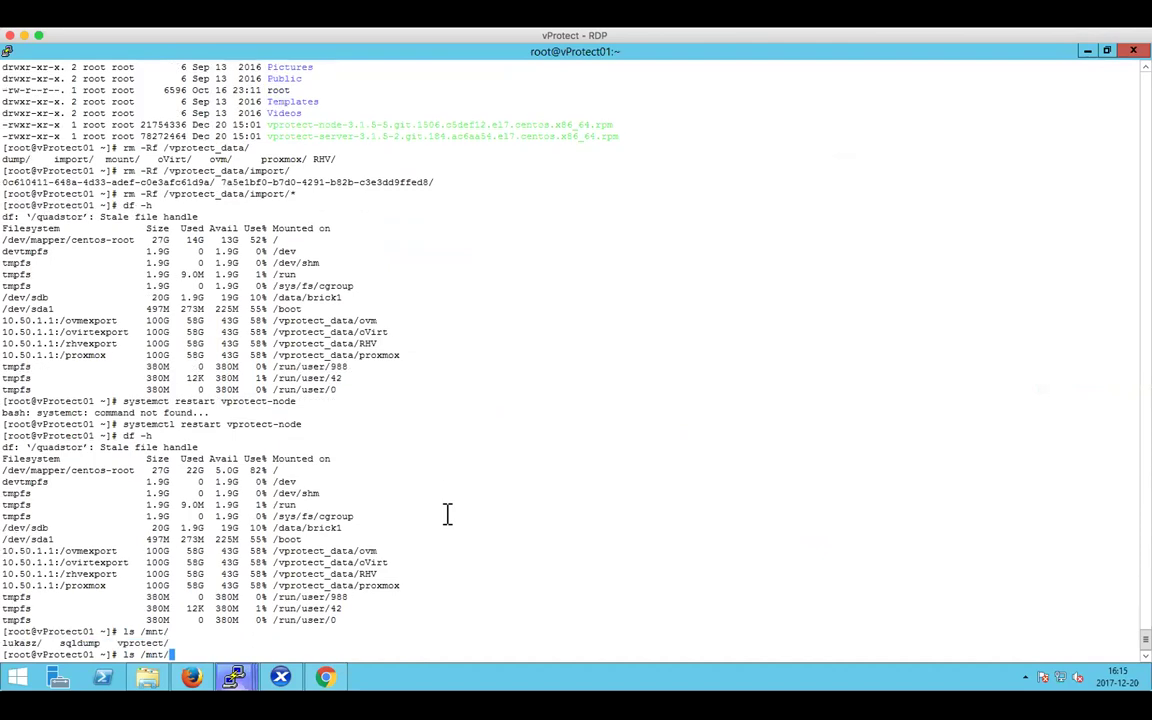
text(v)
key(Tab)
text(R)
key(Tab)
key(Return)
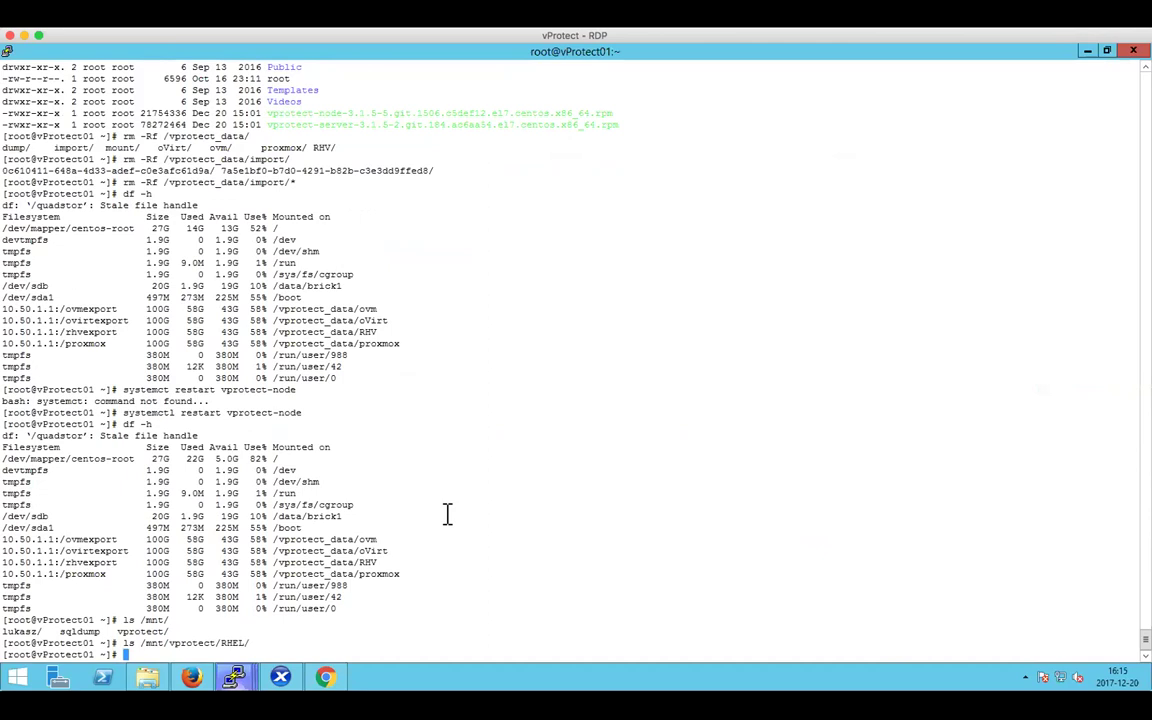
click(326, 679)
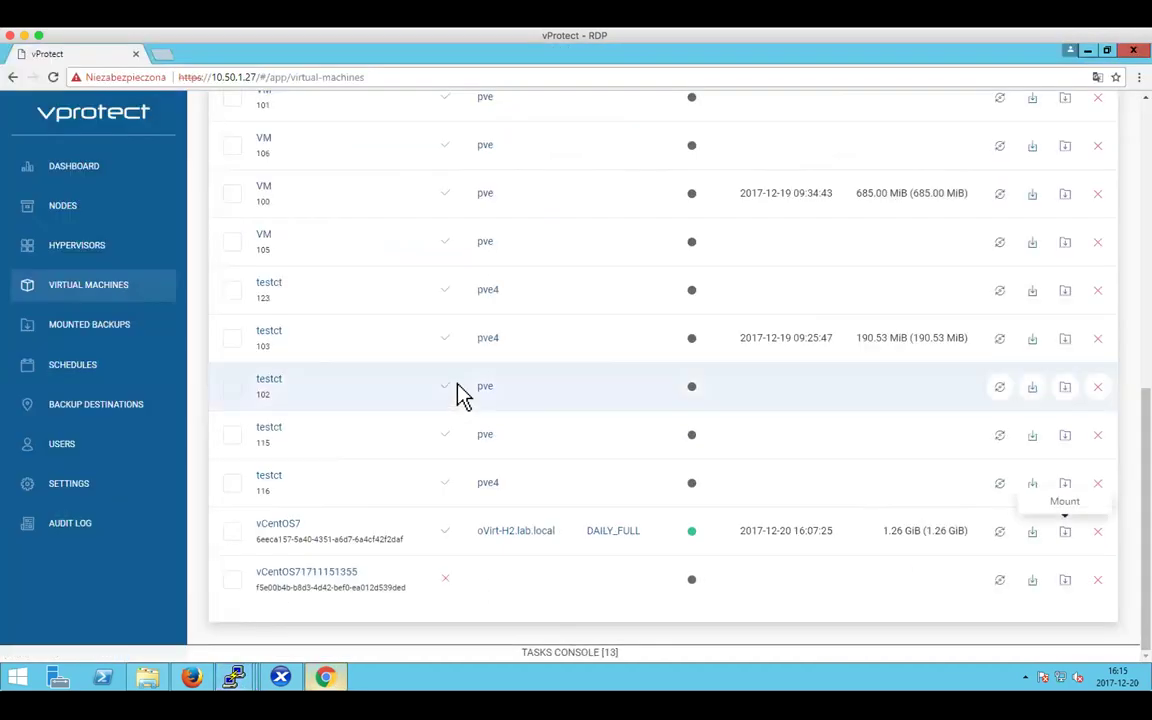
- Remount the vCentOS7 backup from the Mounted Backups page and confirm it
click(92, 322)
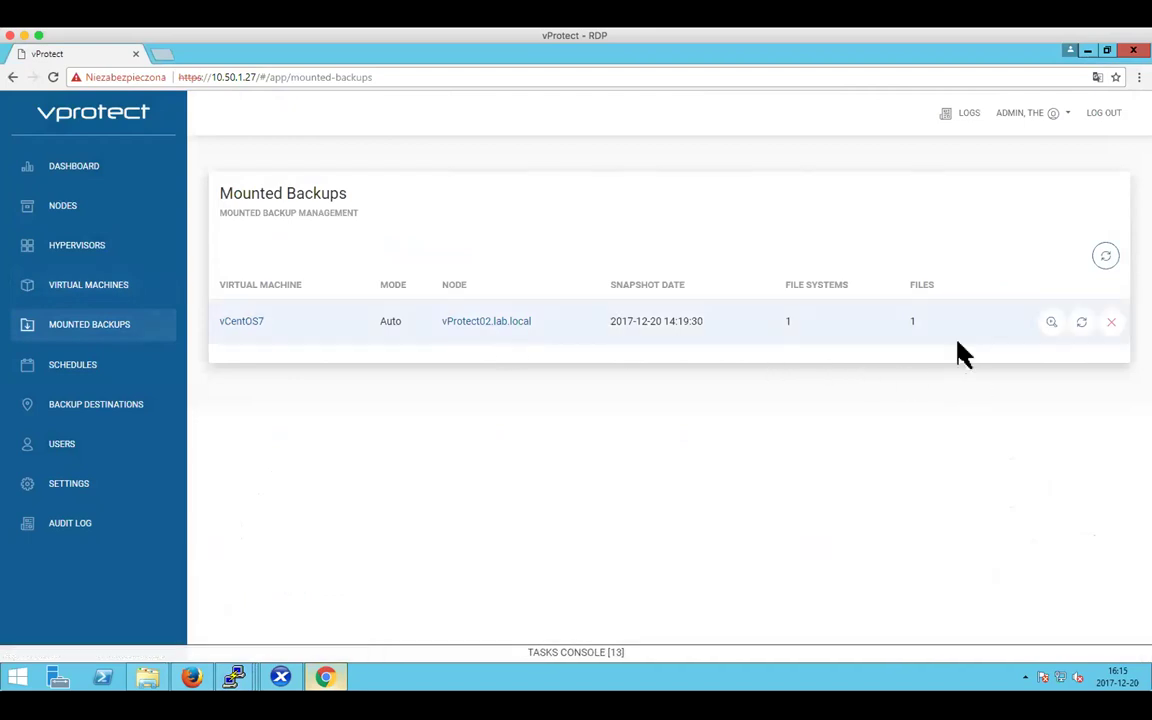
click(1081, 324)
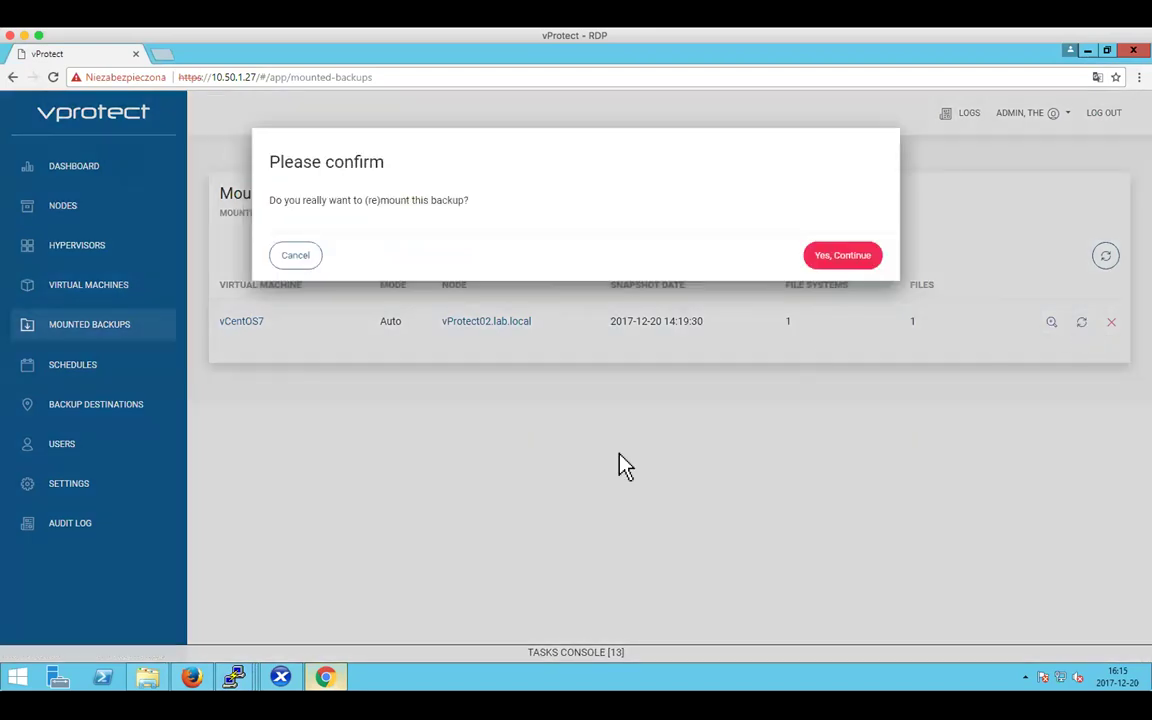
click(845, 257)
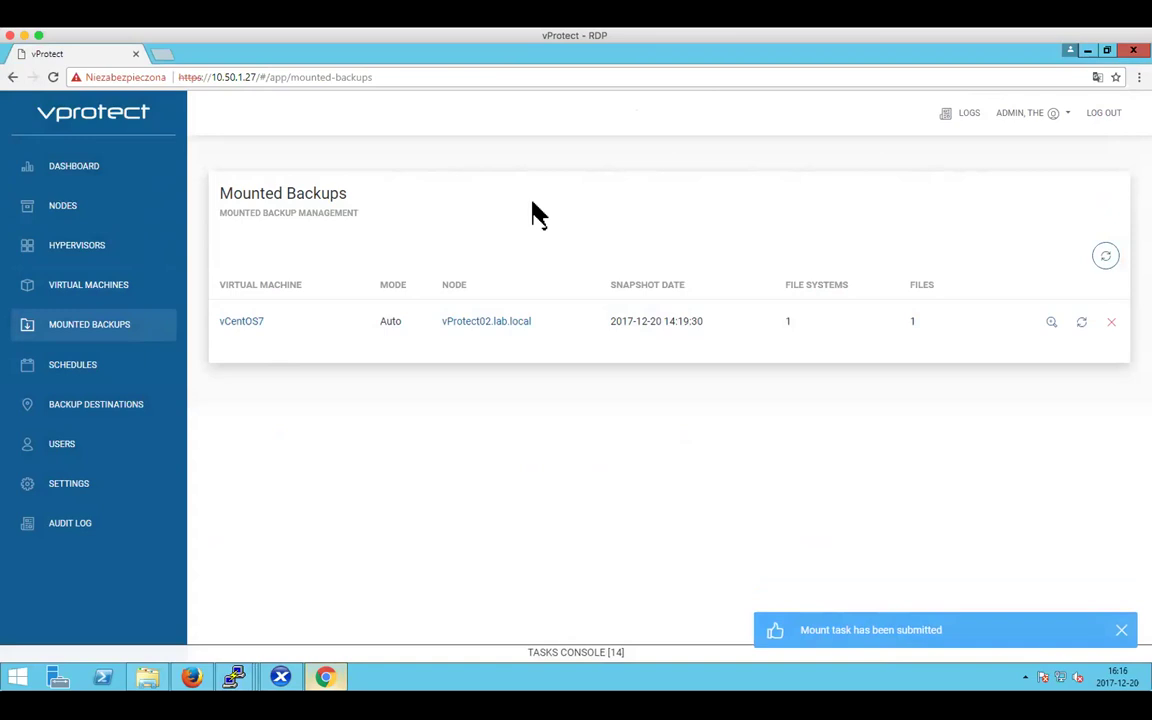
- Inspect the mounted vCentOS7 backup's details and mount path, then close them
click(1051, 321)
drag(617, 329, 504, 314)
click(462, 320)
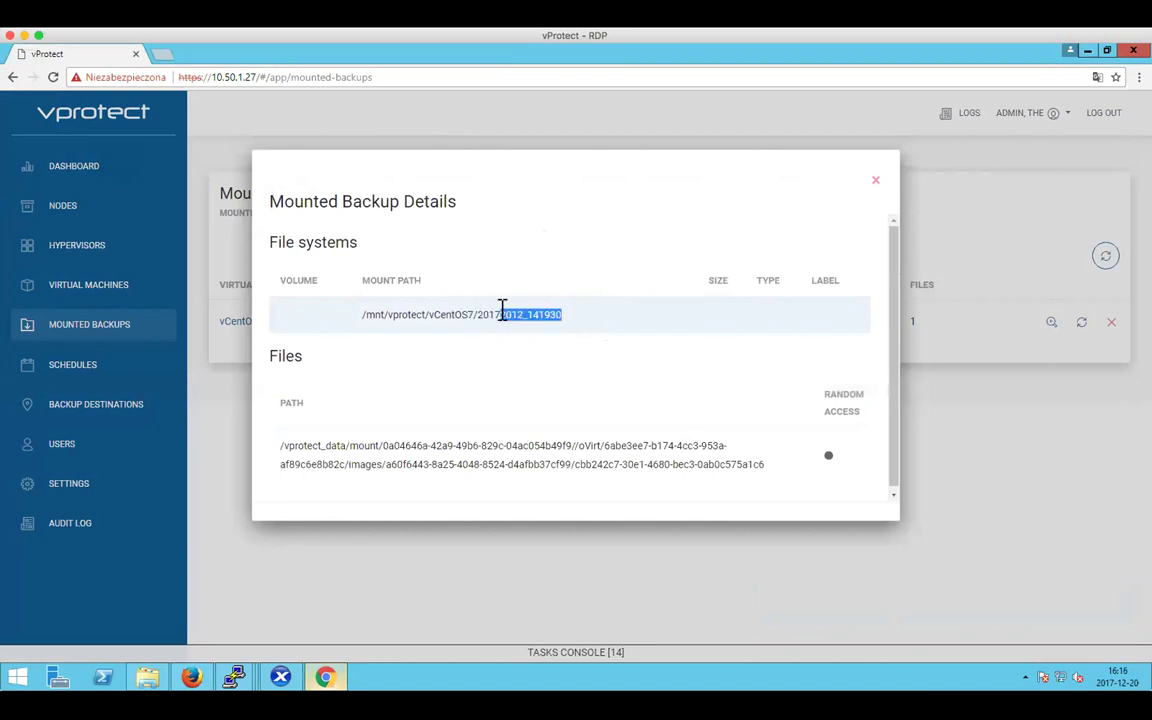
click(675, 487)
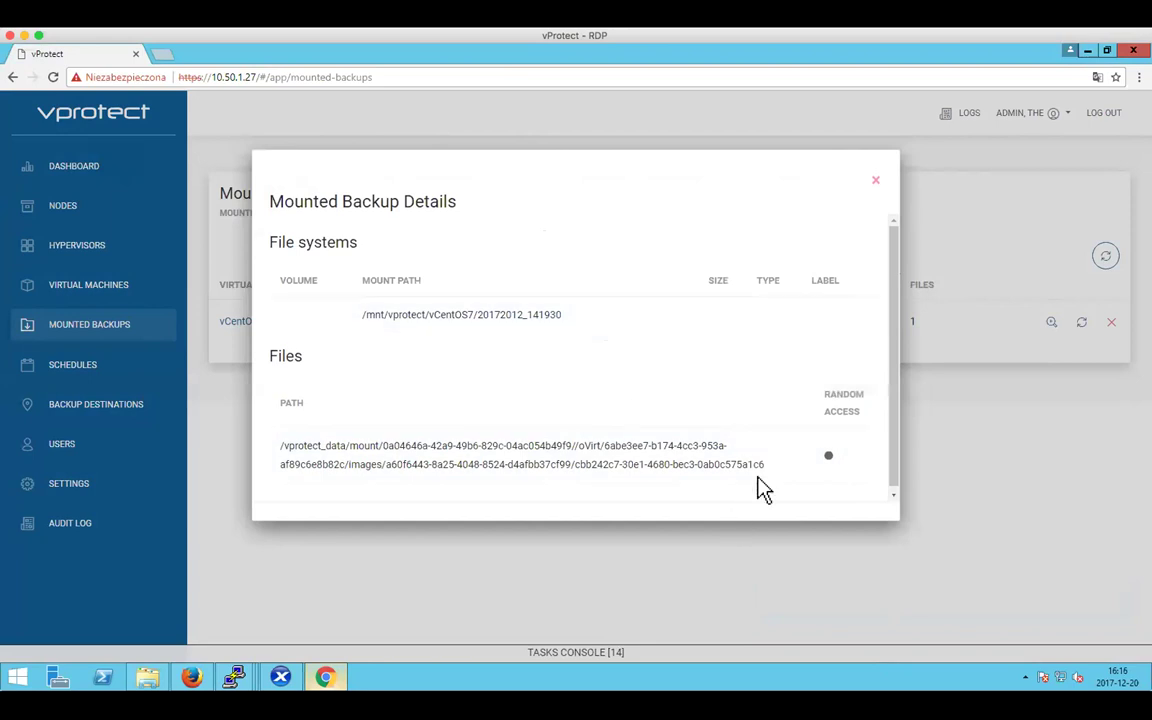
scroll(748, 447, down, 1)
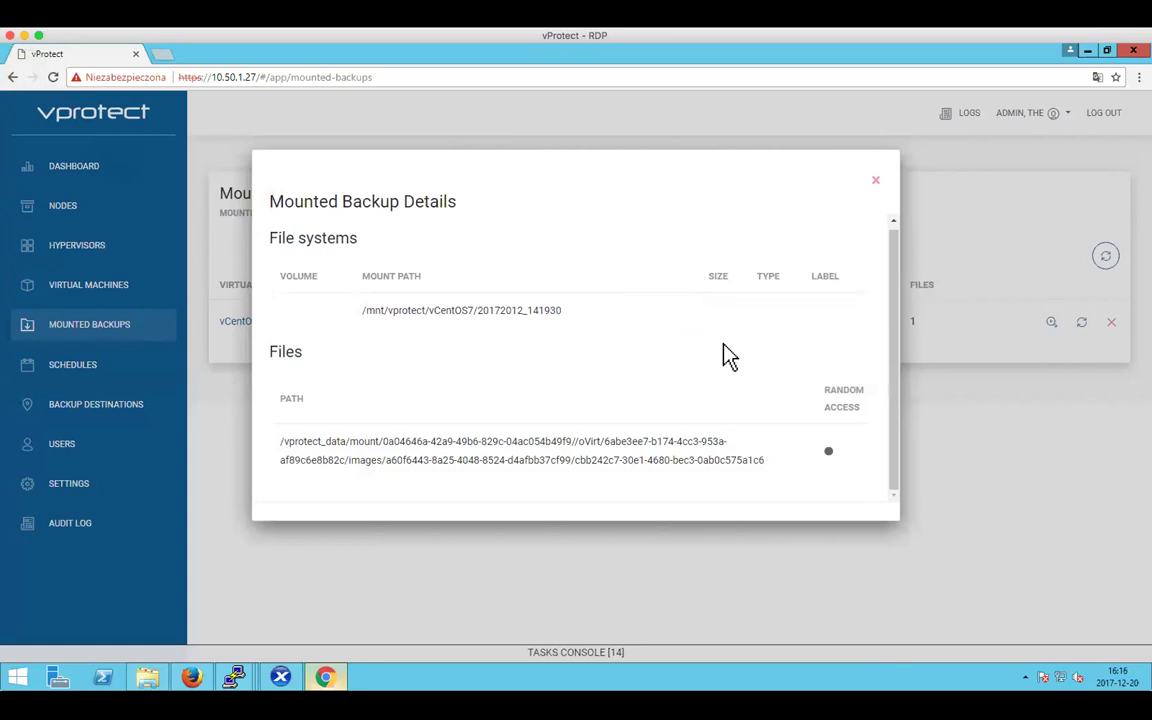
click(874, 182)
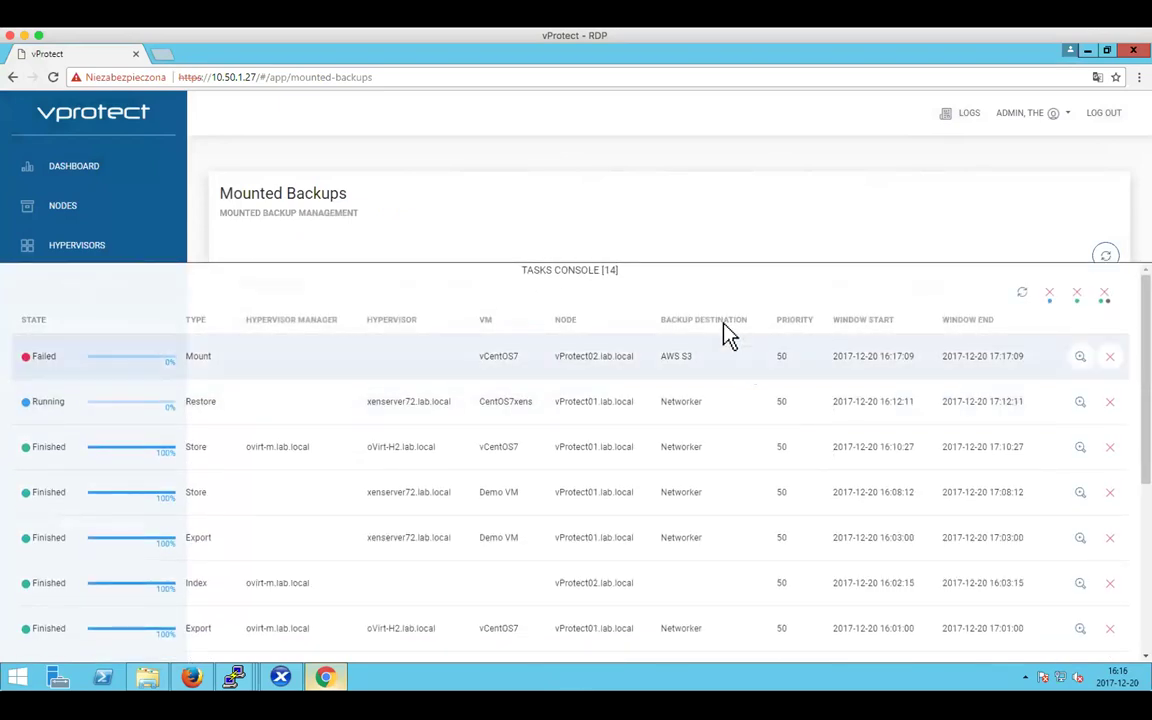
- Review the failed mount task's node and destination, then collapse the Tasks Console
drag(686, 372, 609, 352)
click(586, 355)
click(598, 268)
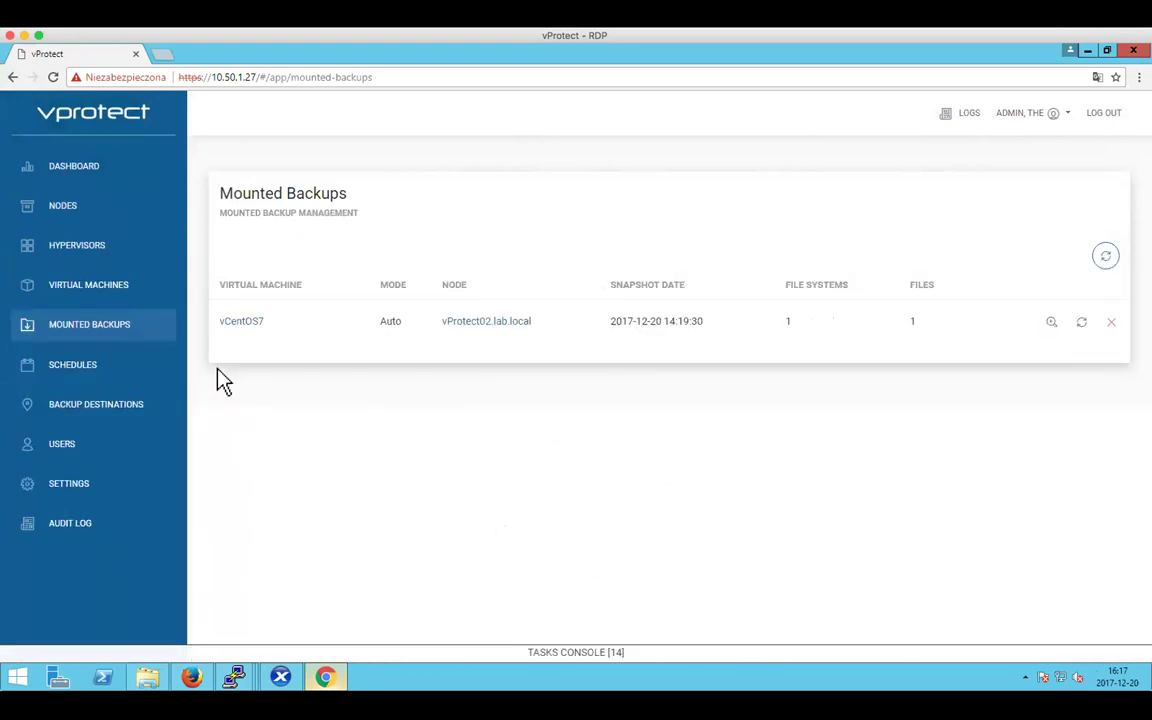
click(66, 288)
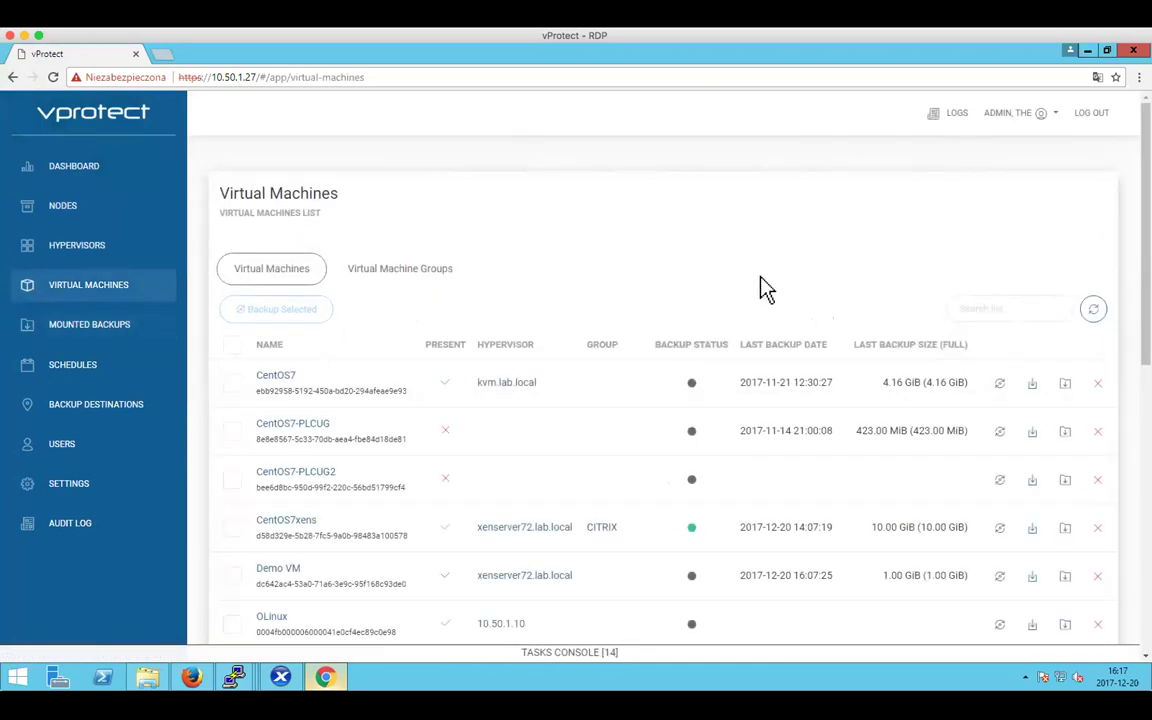
scroll(755, 285, down, 1)
scroll(873, 415, down, 2)
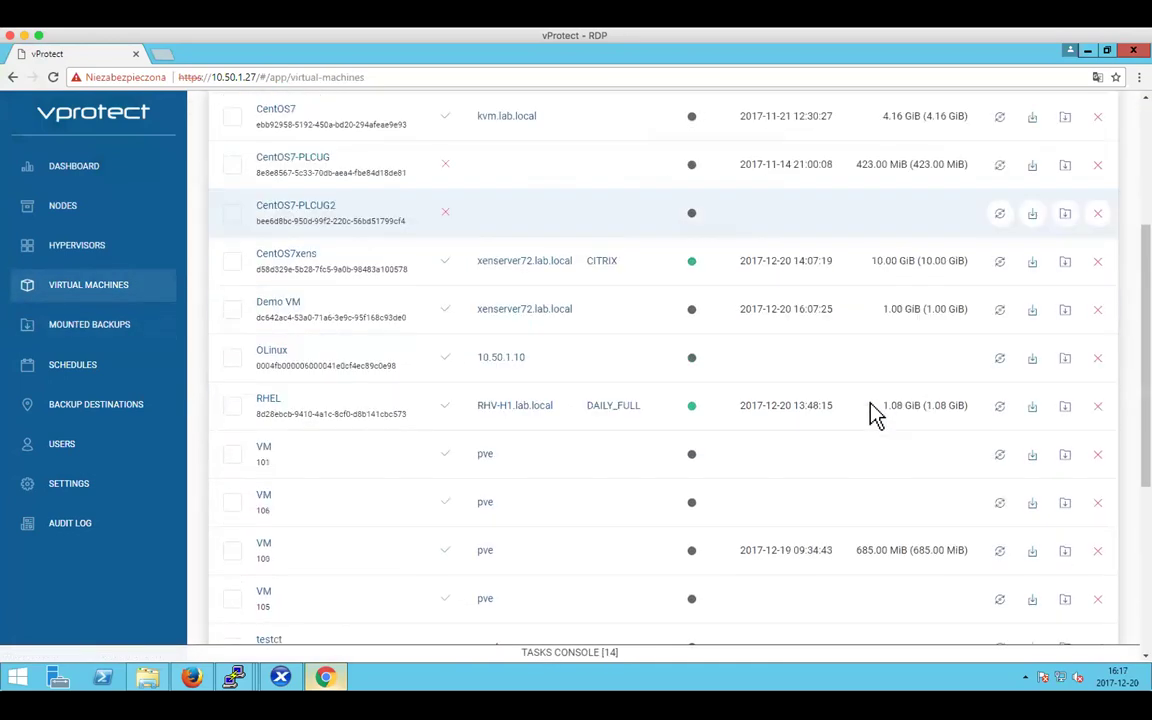
scroll(873, 415, down, 3)
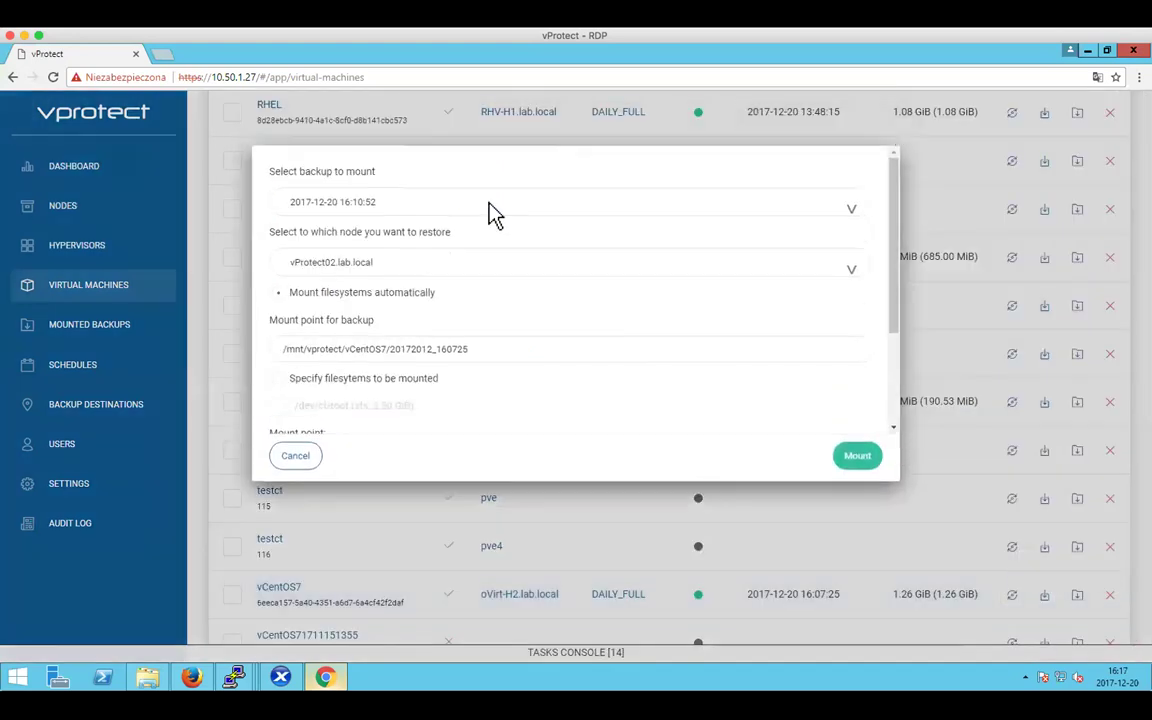
click(378, 270)
click(379, 295)
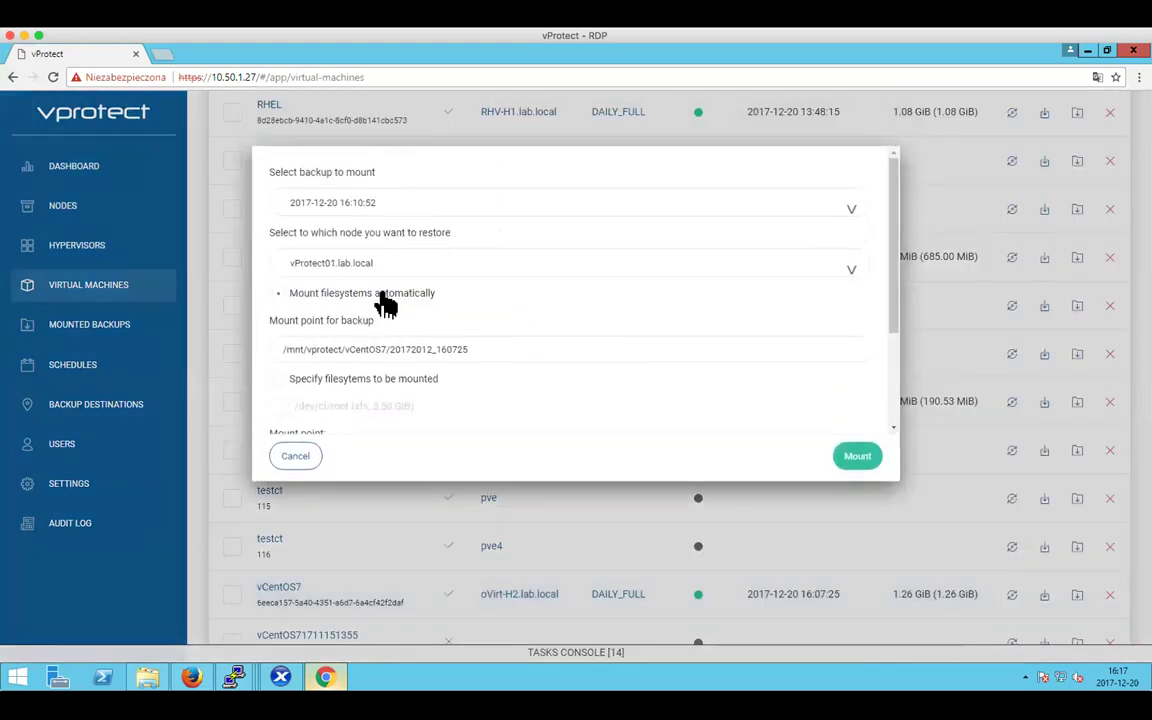
click(858, 456)
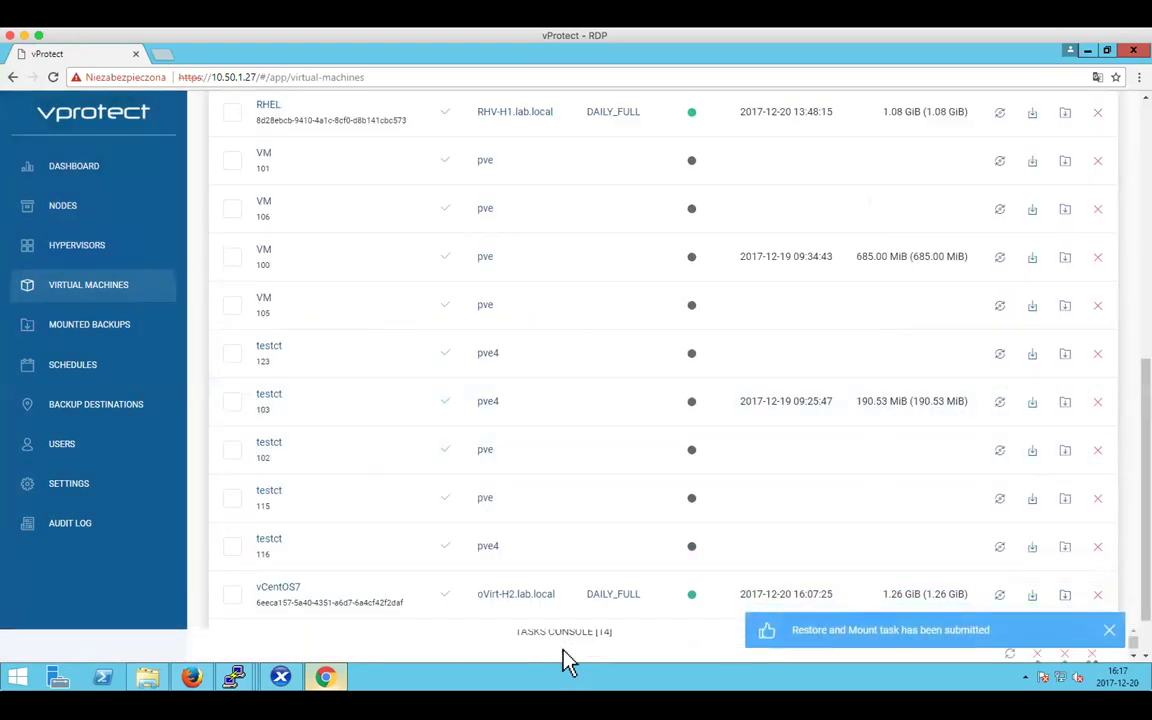
click(566, 652)
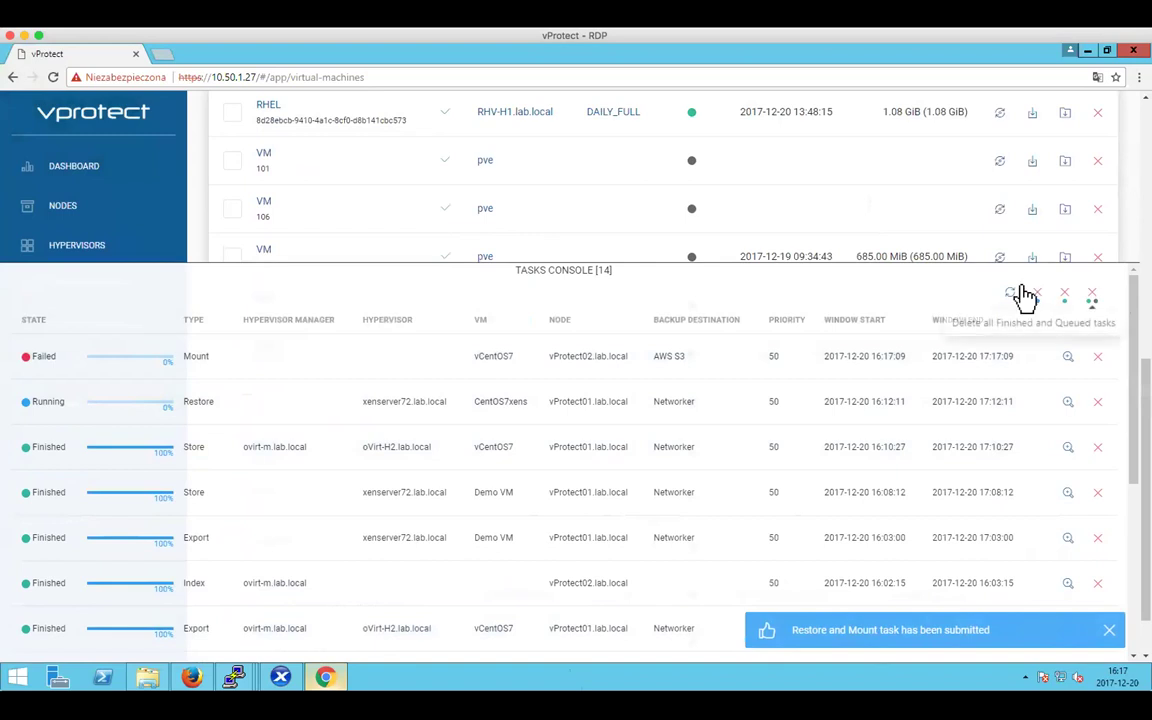
- Refresh the Tasks Console and delete the failed vCentOS7 mount task
click(1008, 296)
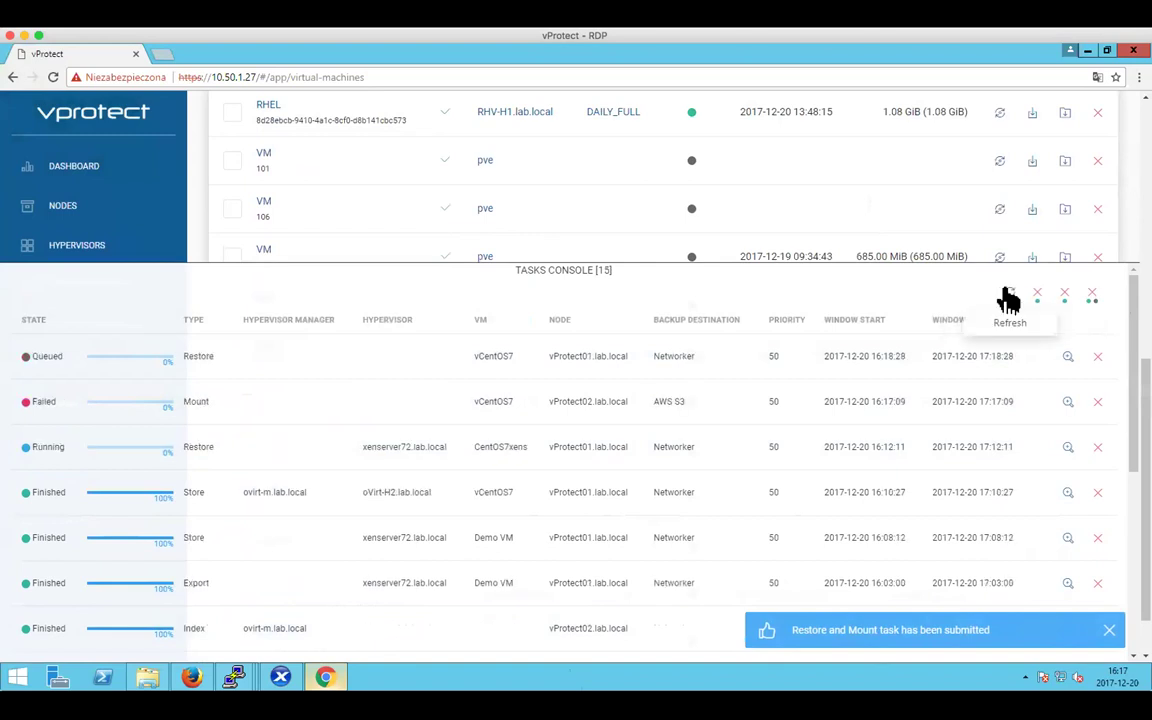
click(1097, 401)
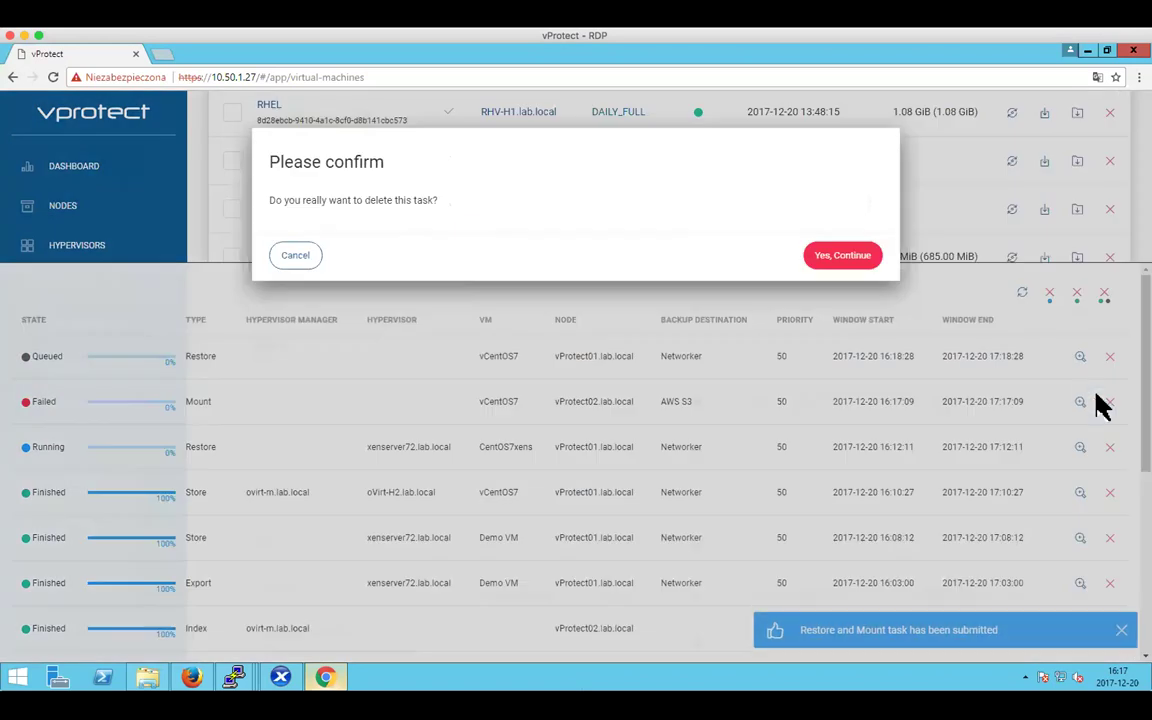
click(852, 262)
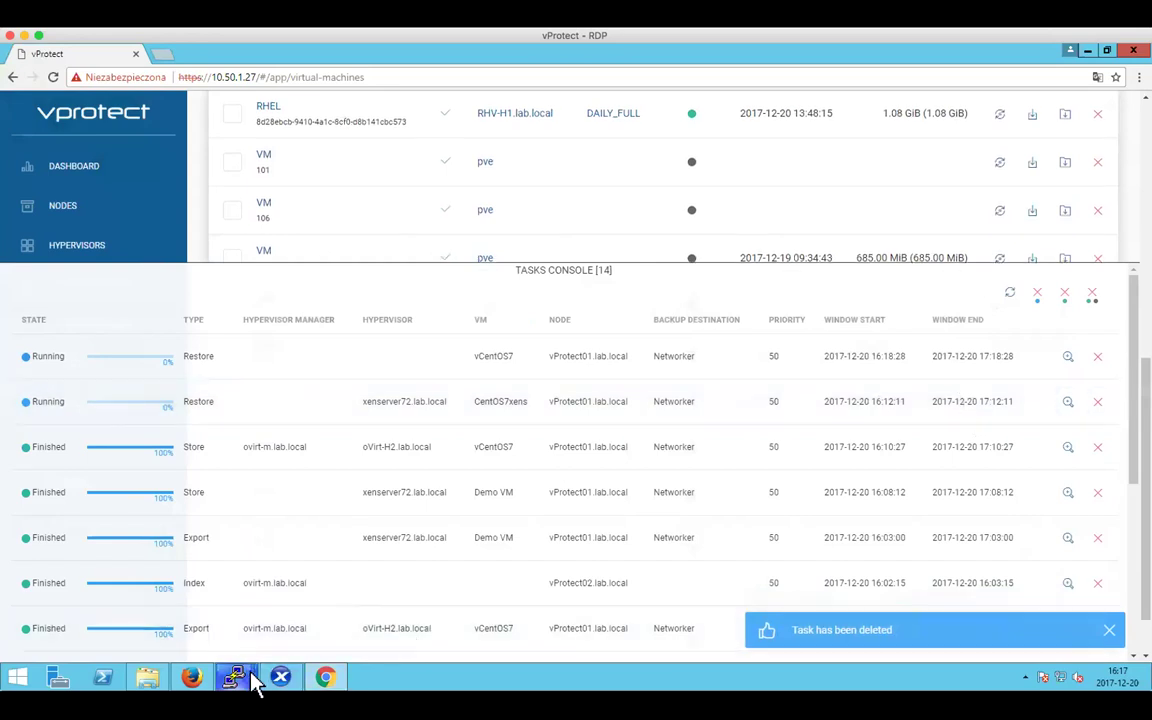
- Run nload in the vProtect01 PuTTY session to monitor network traffic
mouse_move(236, 679)
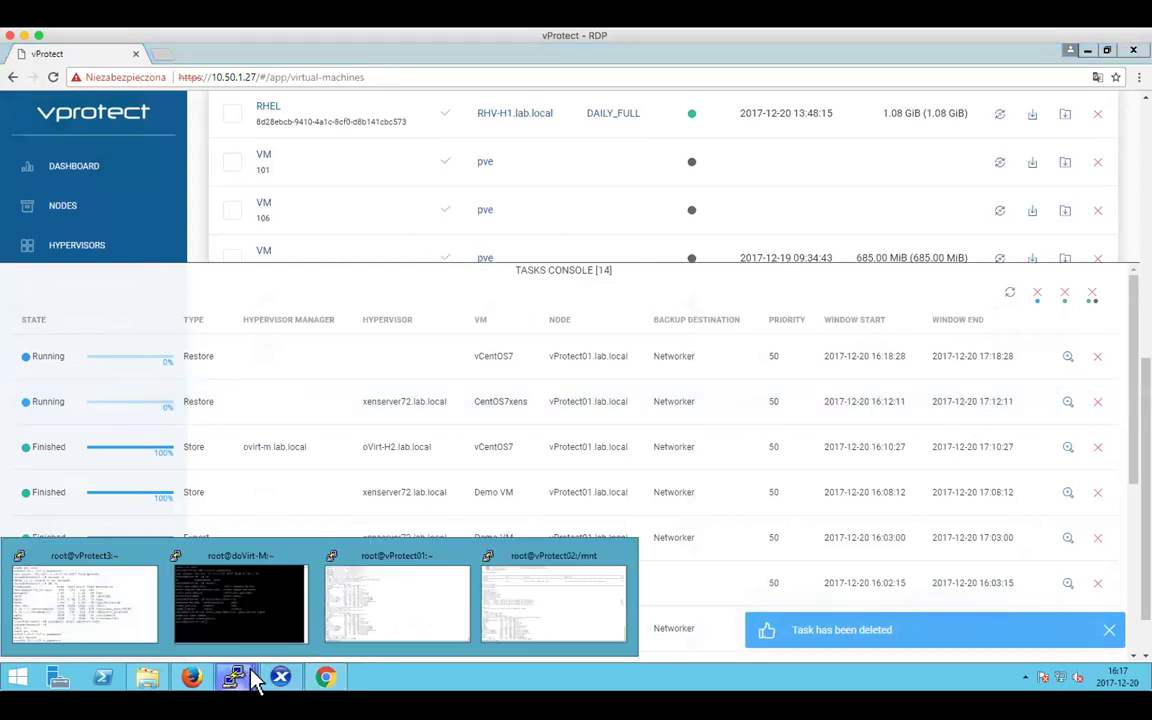
click(444, 608)
text(nload)
key(Return)
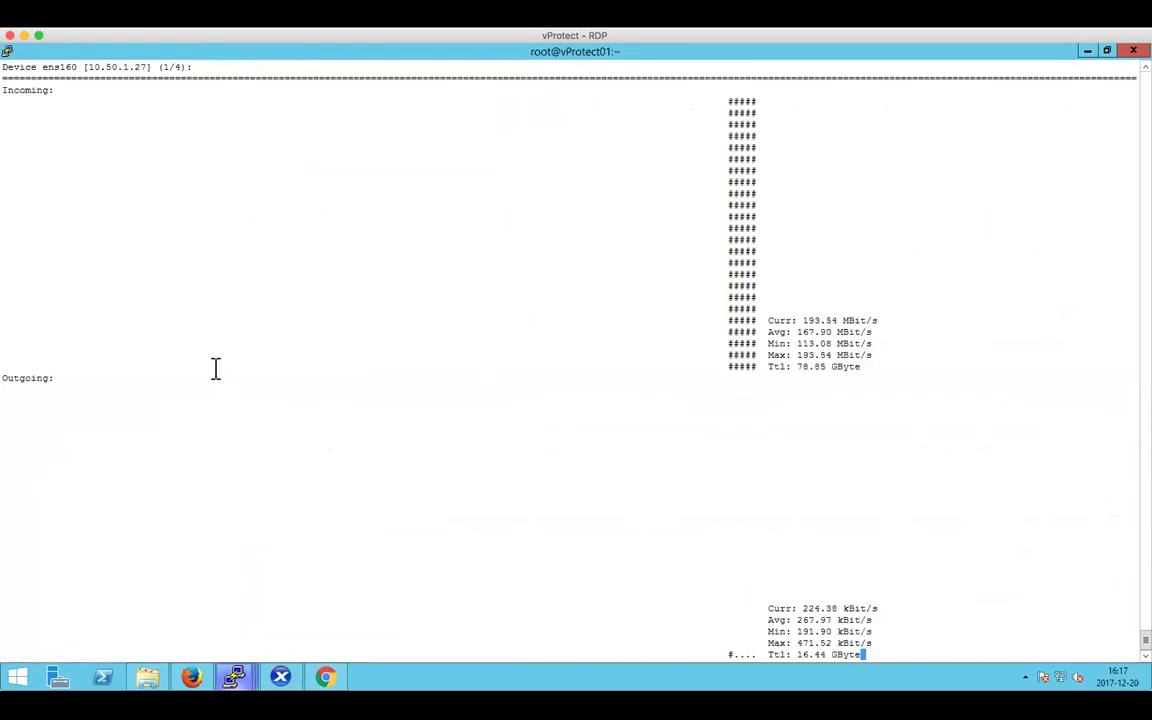
- Back in vProtect, check the running vCentOS7 restore and collapse the Tasks Console
click(327, 680)
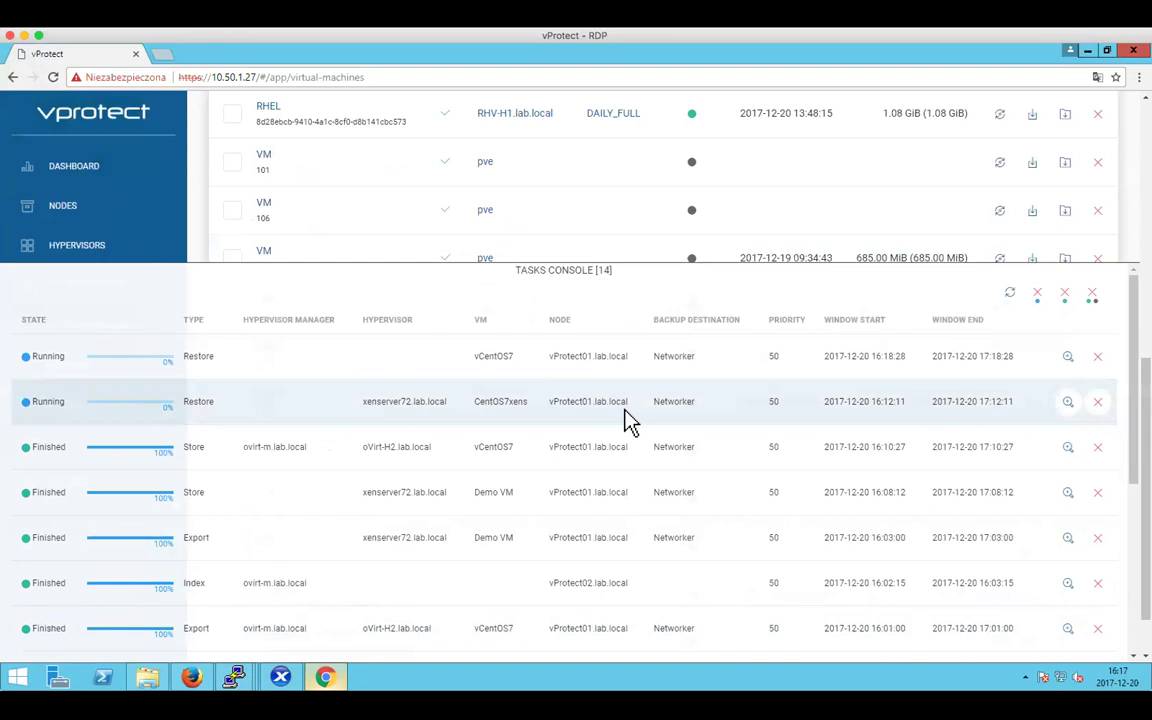
drag(330, 403, 501, 403)
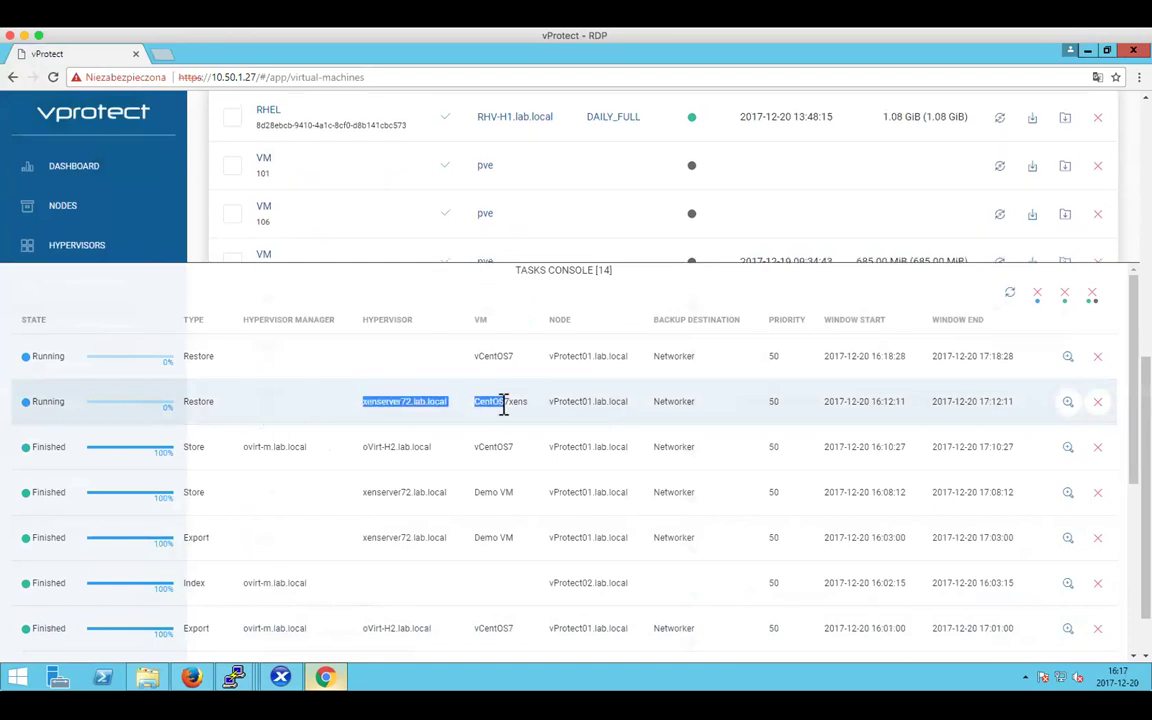
click(576, 270)
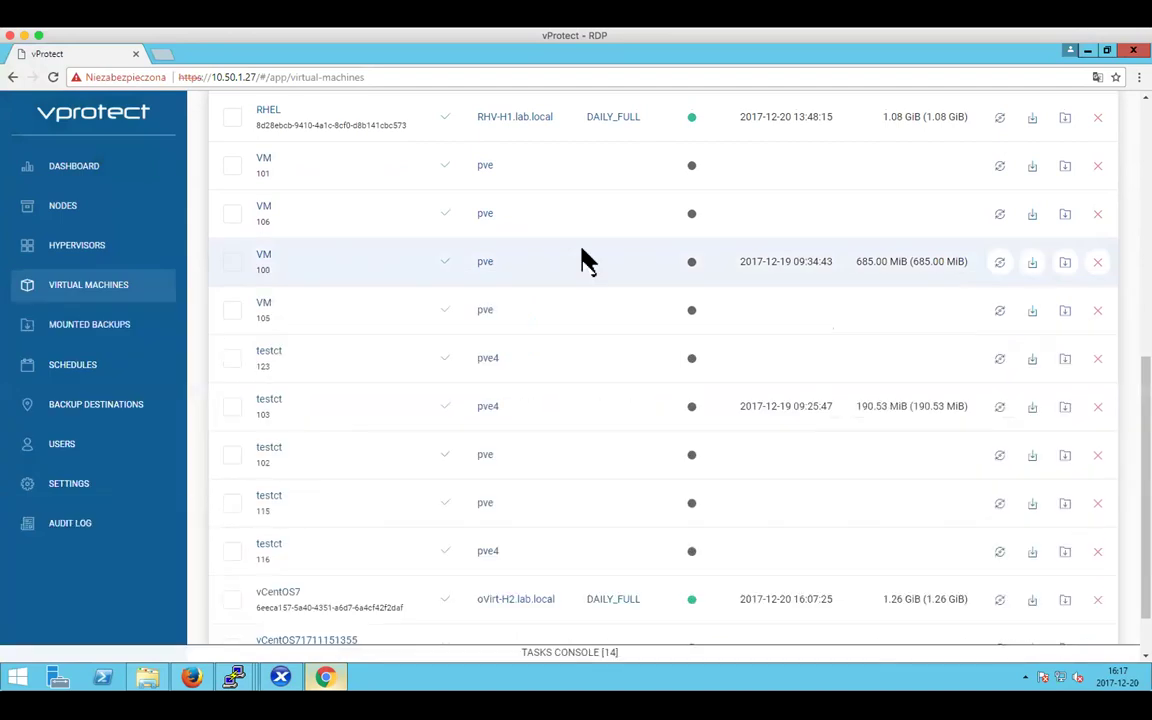
scroll(576, 406, up, 2)
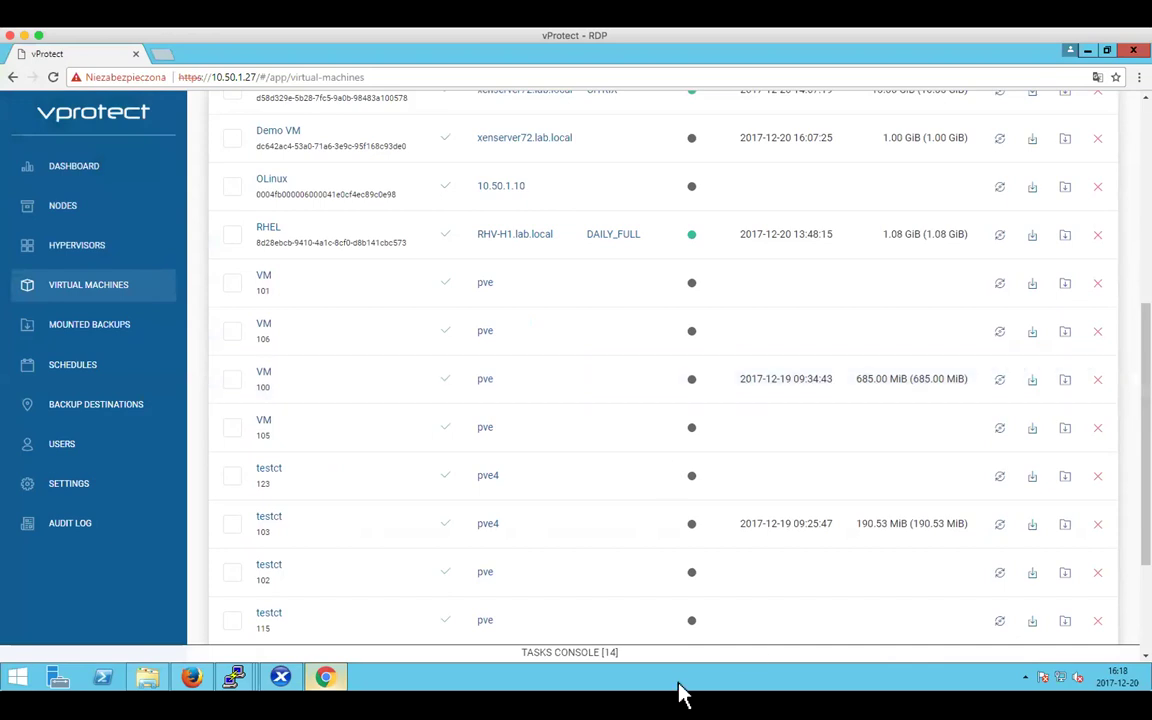
click(592, 653)
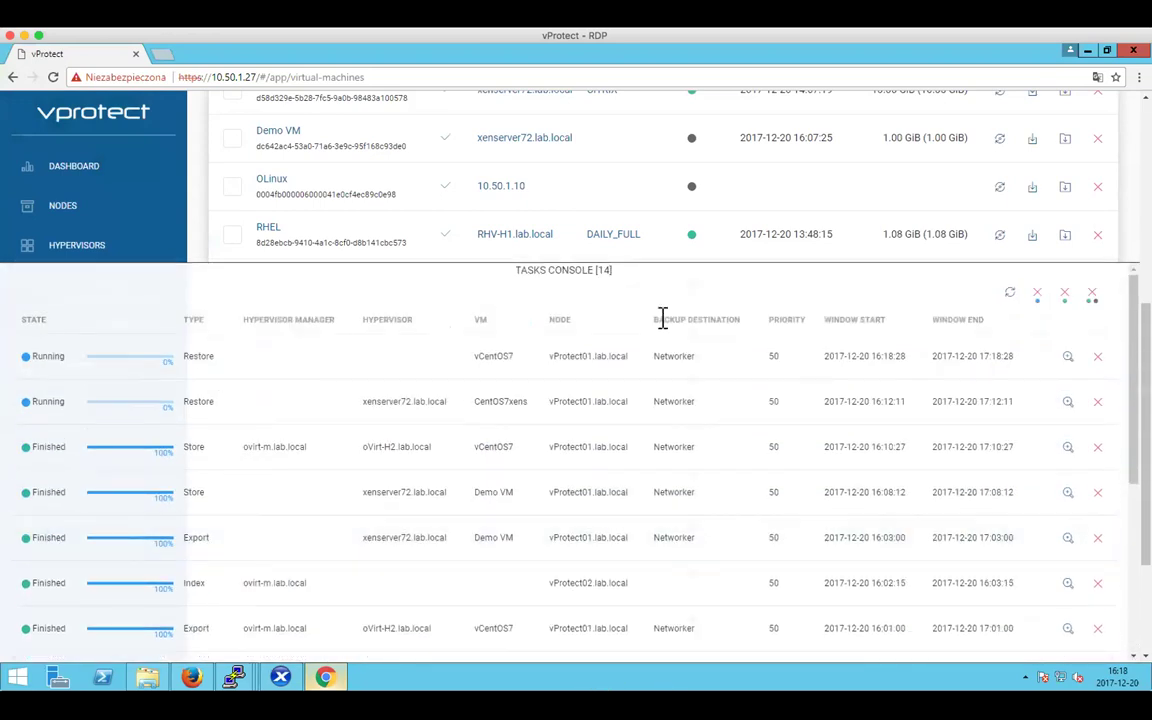
click(602, 272)
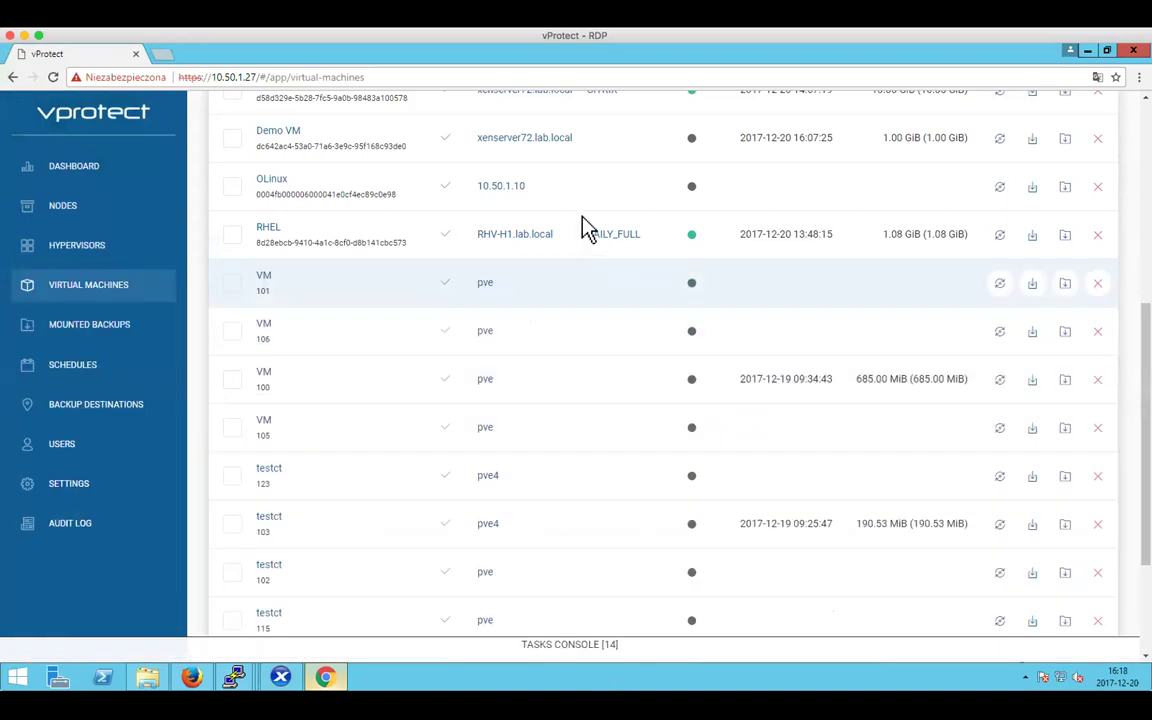
- Review the E-mail settings: SMTP server localhost, port 25, SSL required on port 465
click(80, 487)
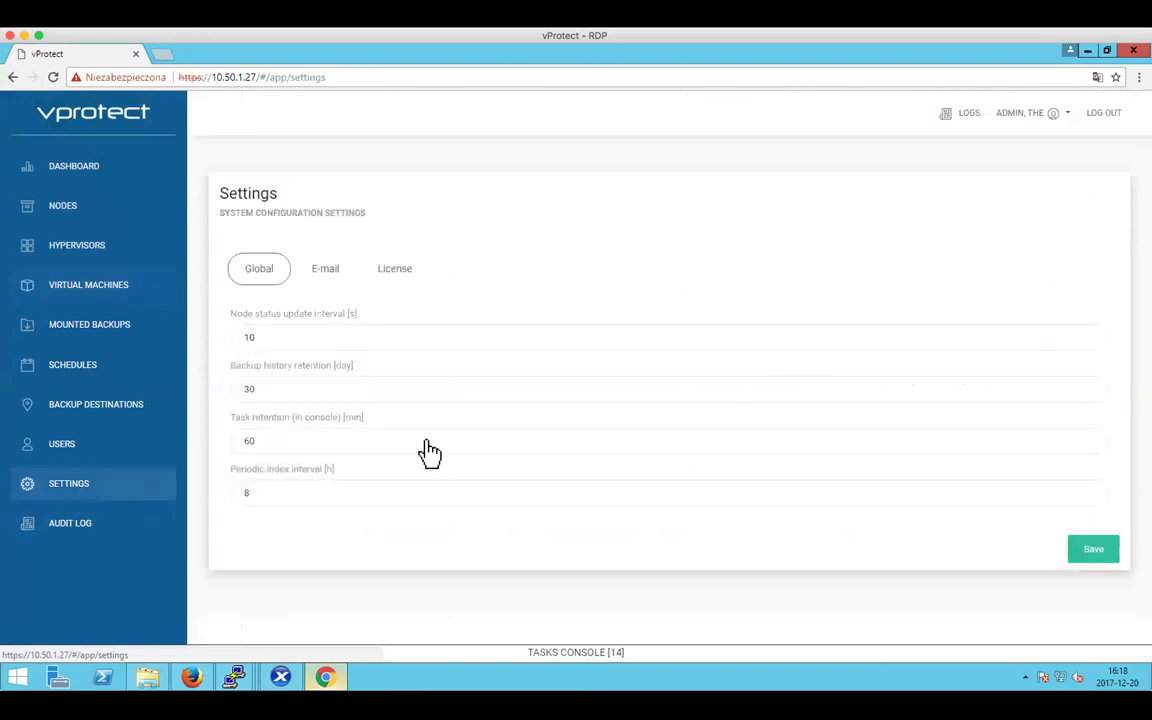
click(328, 268)
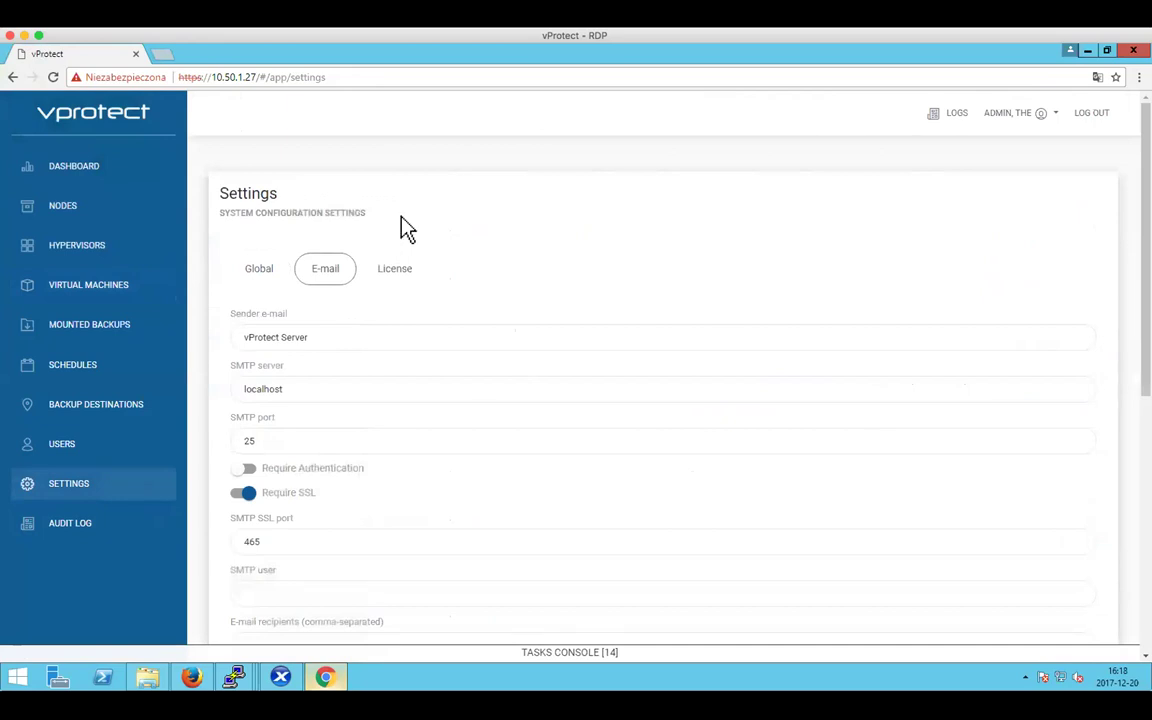
scroll(424, 578, down, 5)
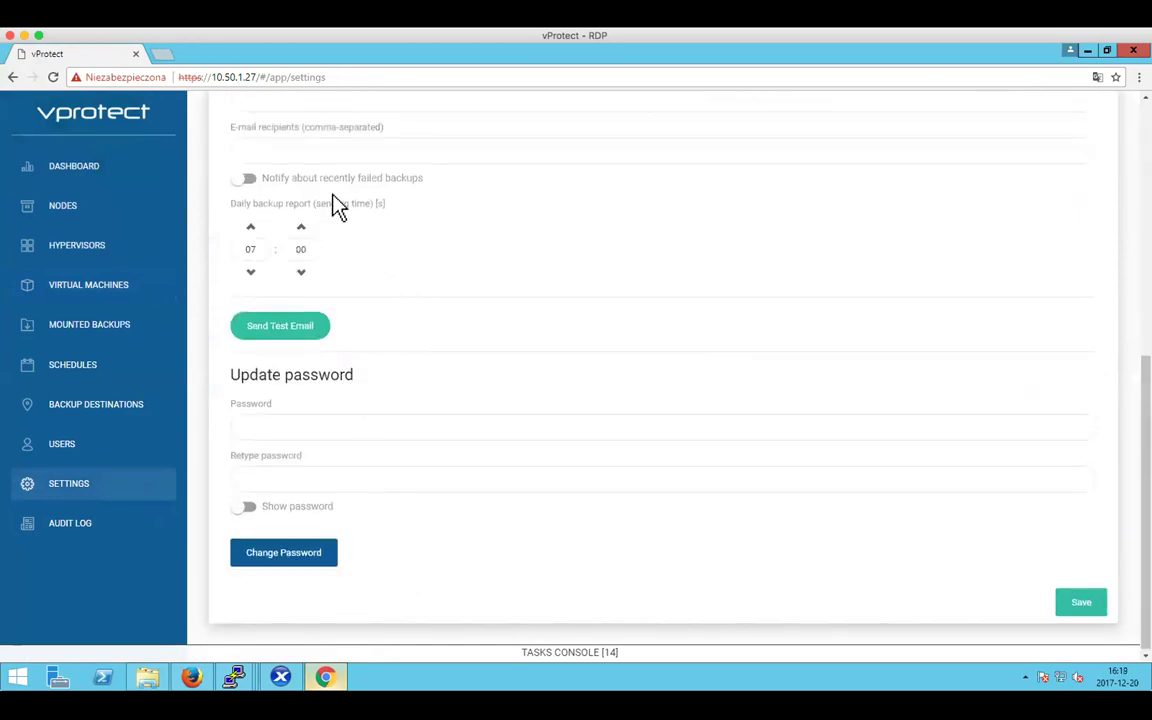
scroll(467, 218, up, 3)
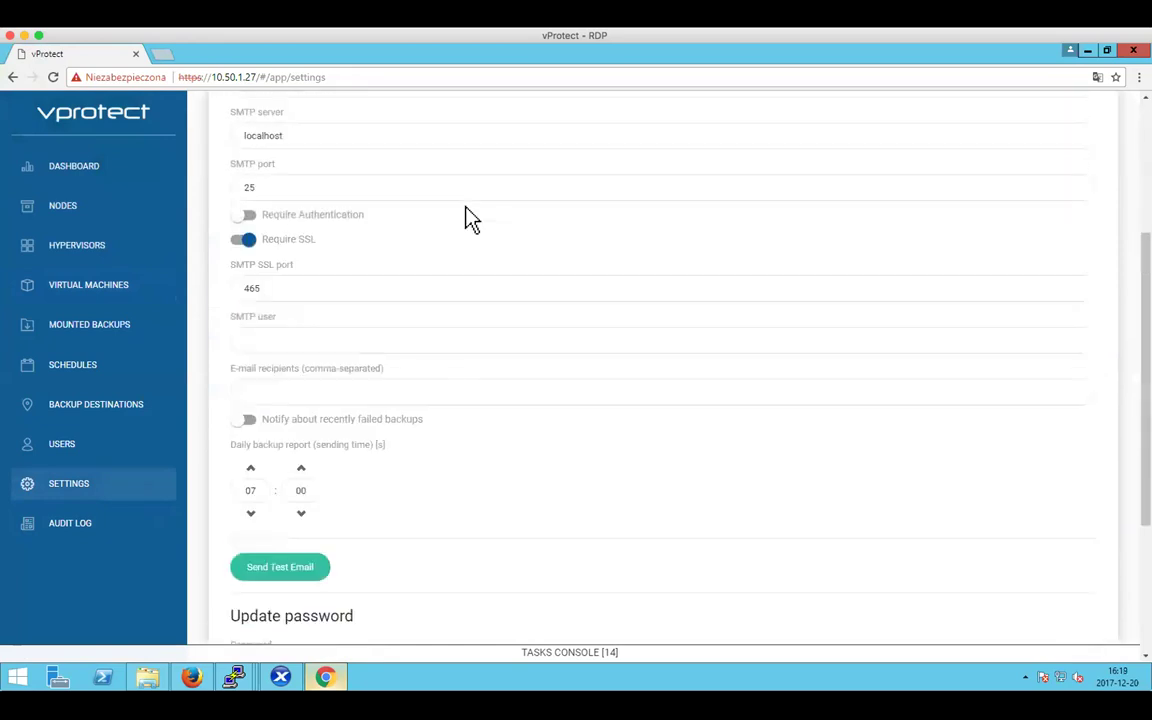
scroll(545, 427, down, 1)
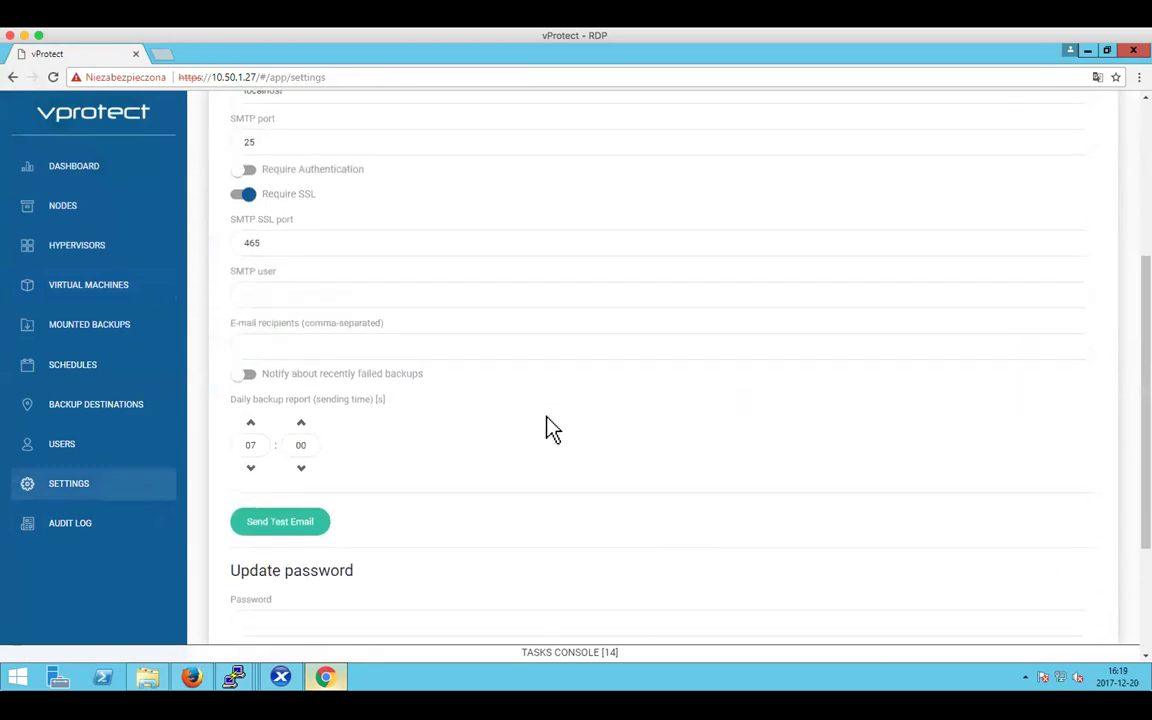
scroll(548, 424, up, 4)
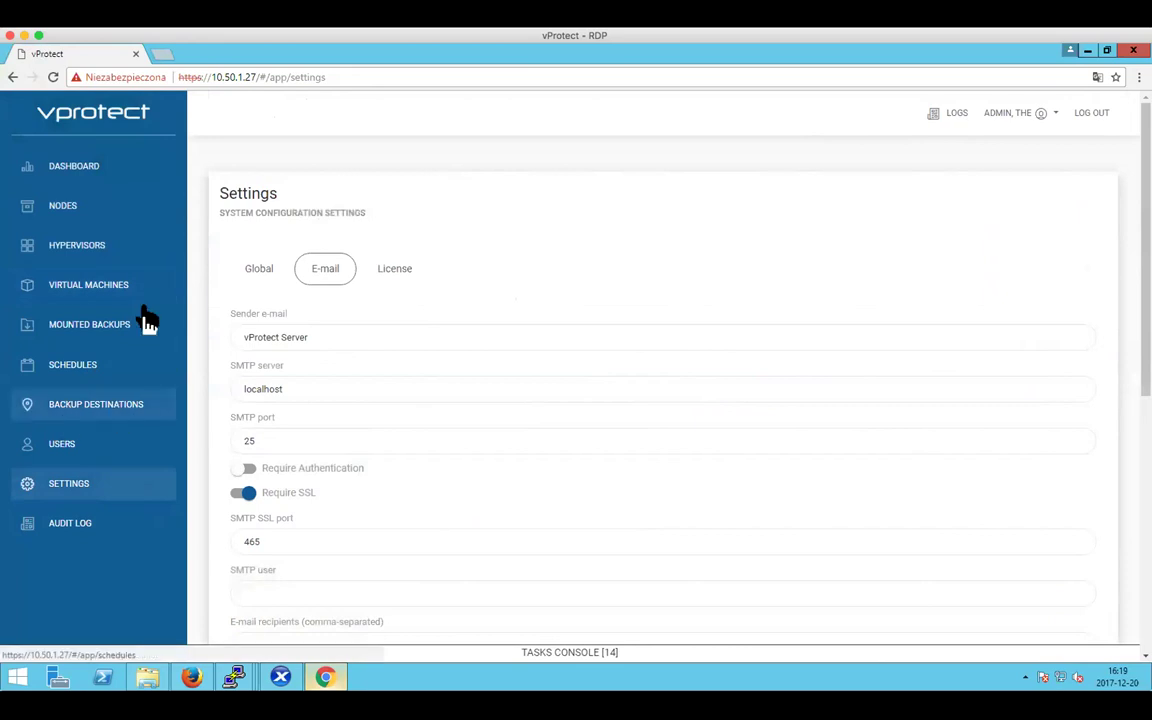
click(78, 210)
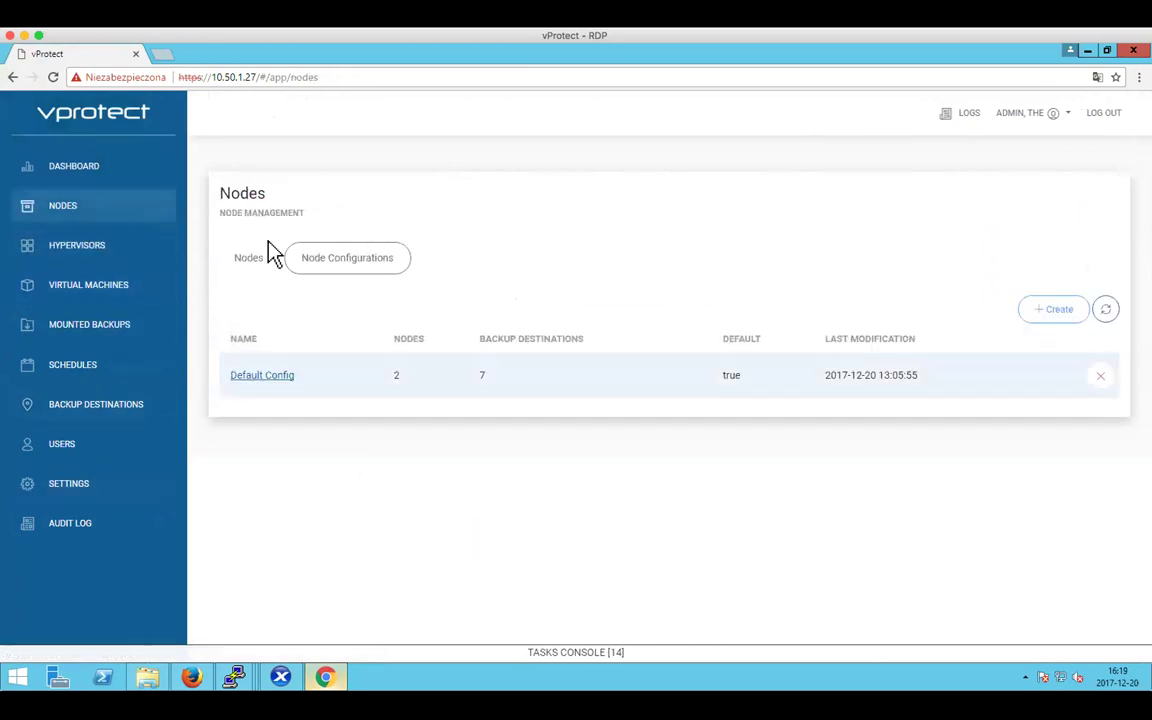
- Open Default Config under Node Configurations to review export path /vprotect_data and its restore paths
click(248, 258)
click(313, 260)
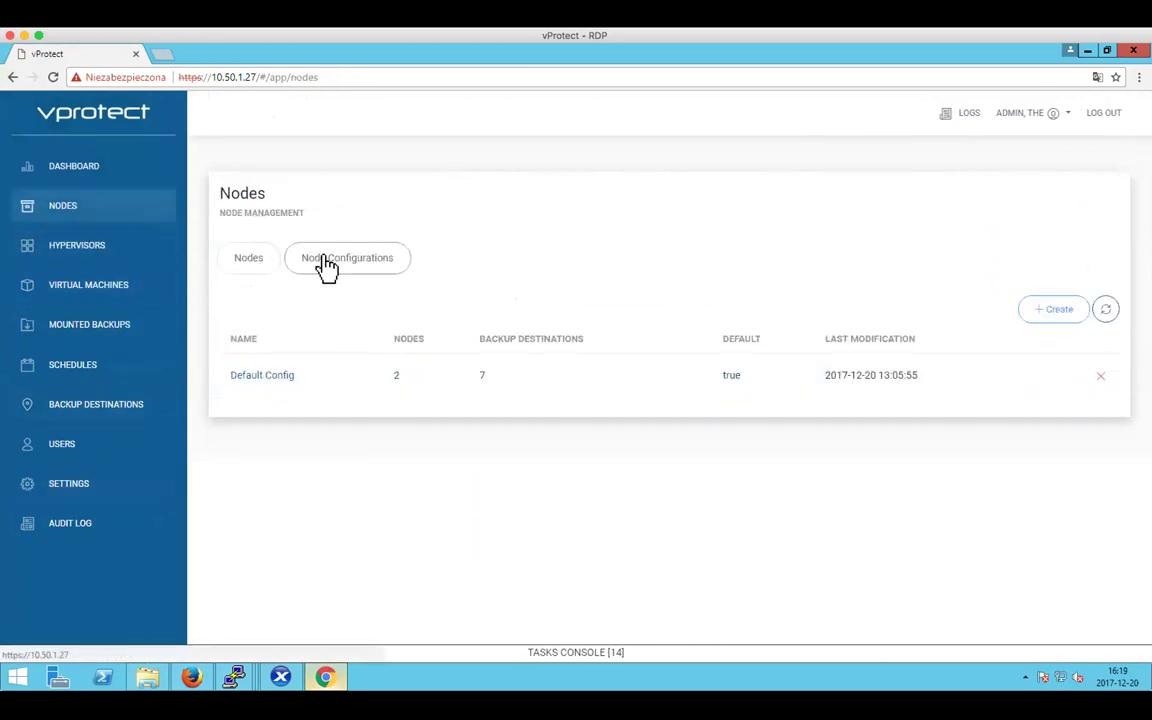
click(283, 374)
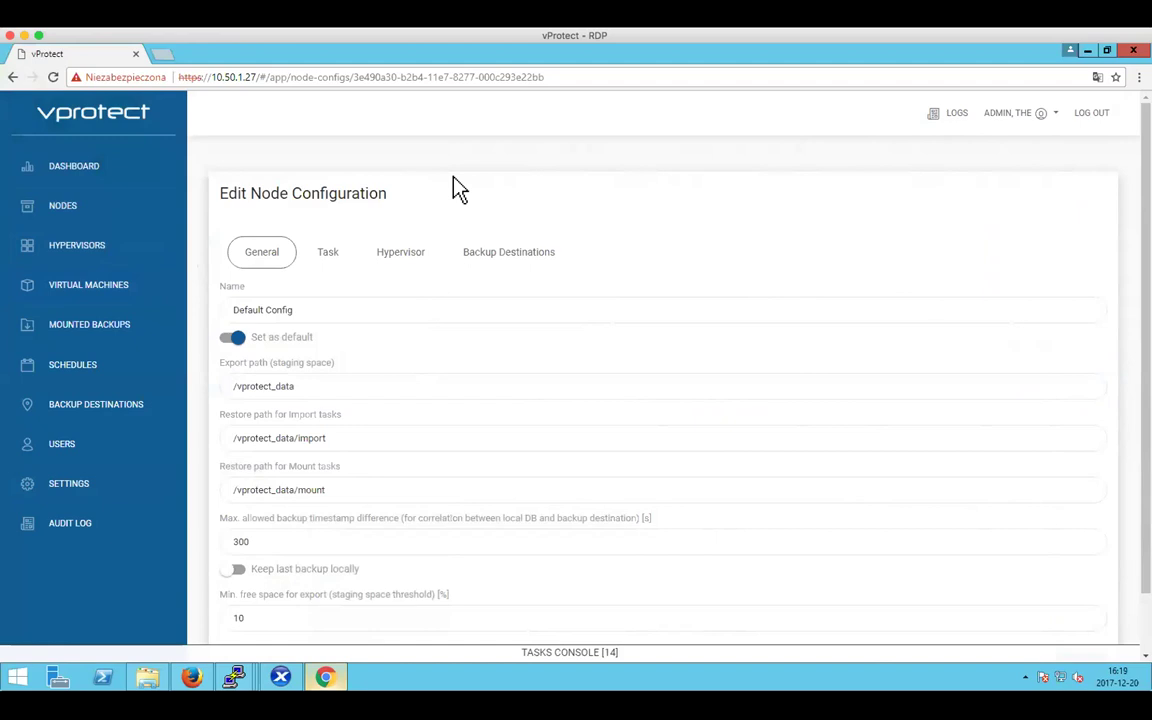
scroll(455, 187, down, 1)
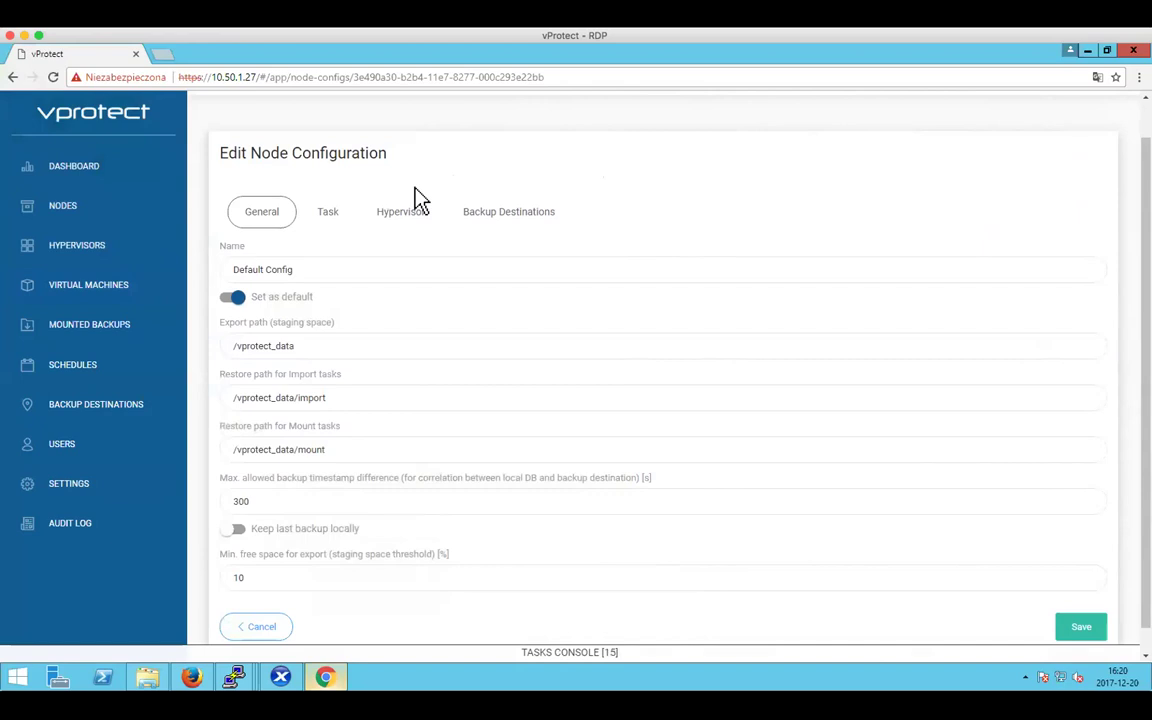
- Check the dashboard's 3 protected VMs and licence, and confirm the vCentOS7 restore finished
click(88, 168)
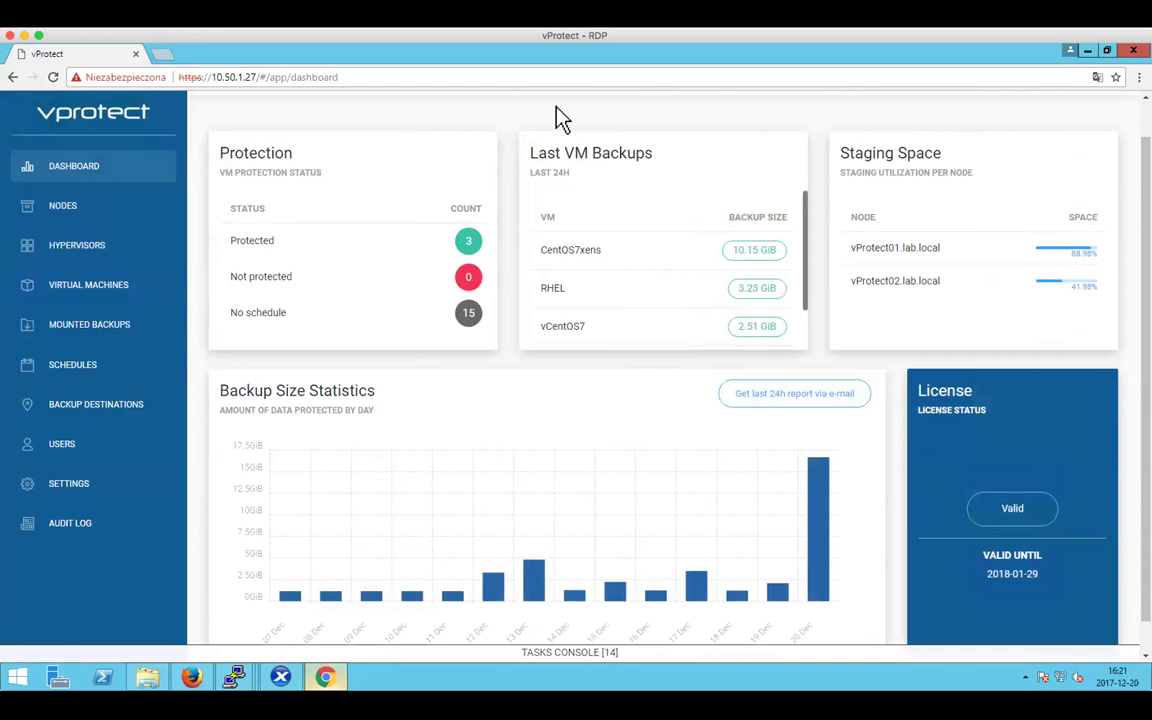
click(594, 651)
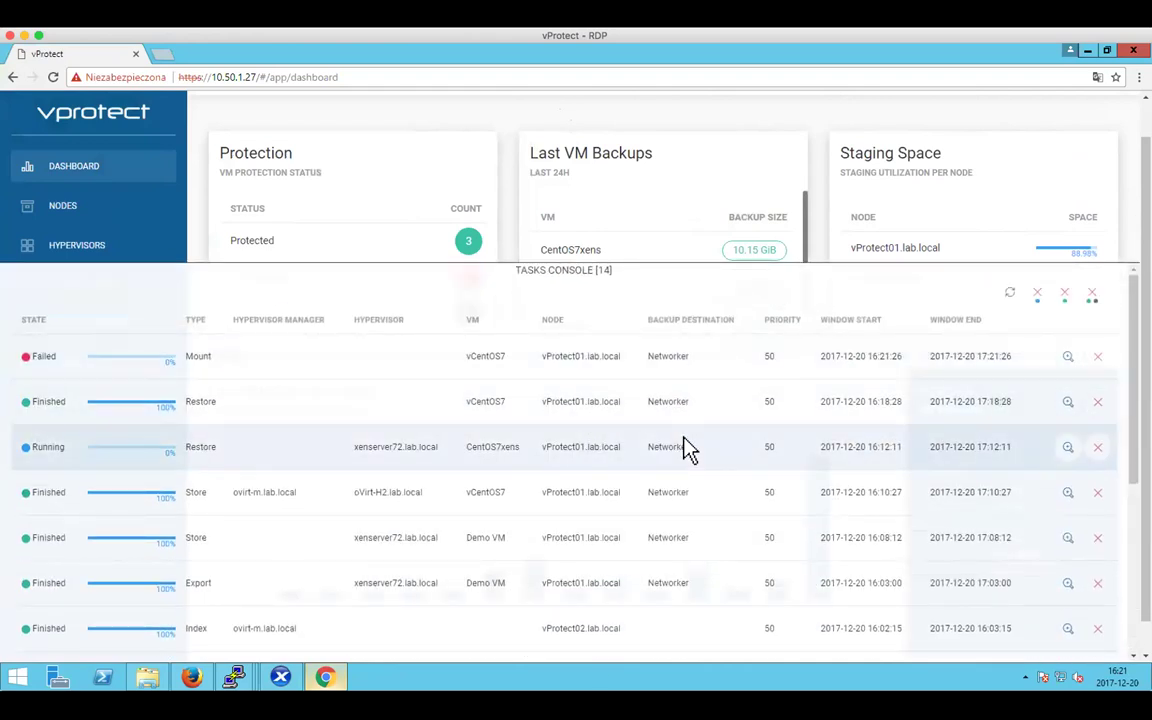
click(561, 270)
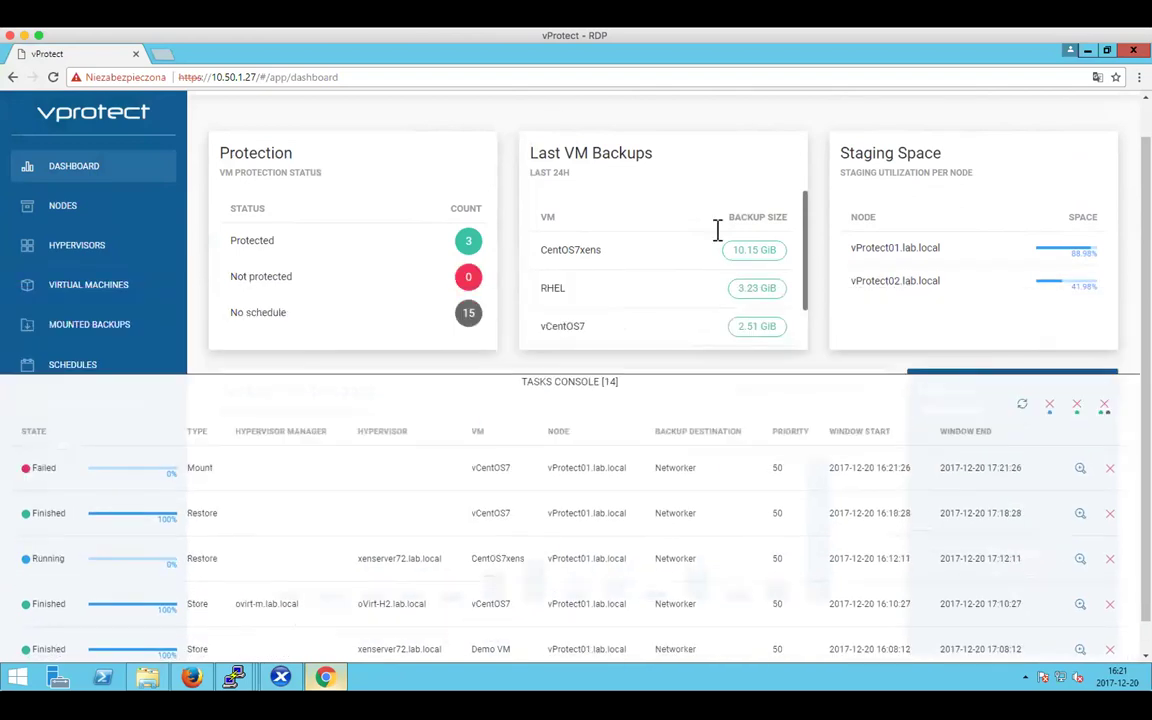